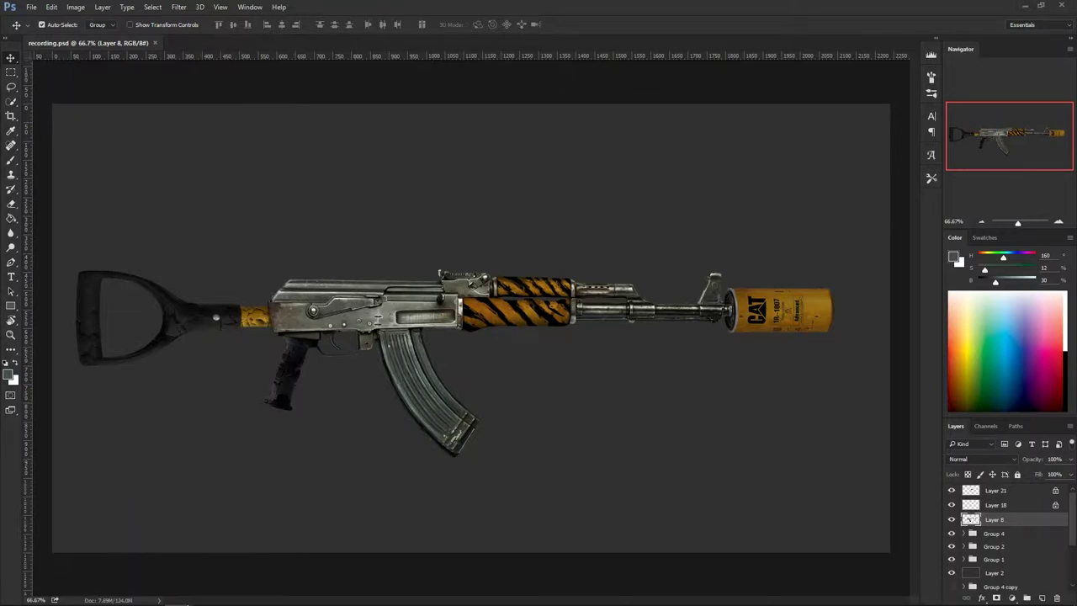
Step: Open the mummywrapping-AE2484 image from the Post Apocalyptic AK folder as its own document in Photoshop
left_click(178, 599)
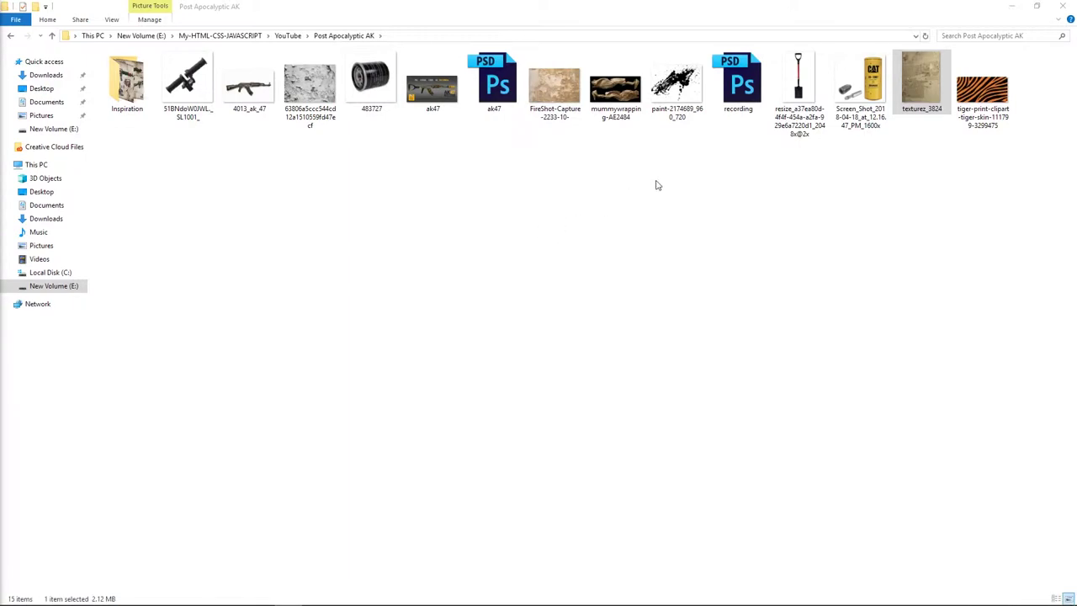
left_click_drag(620, 89, 244, 42)
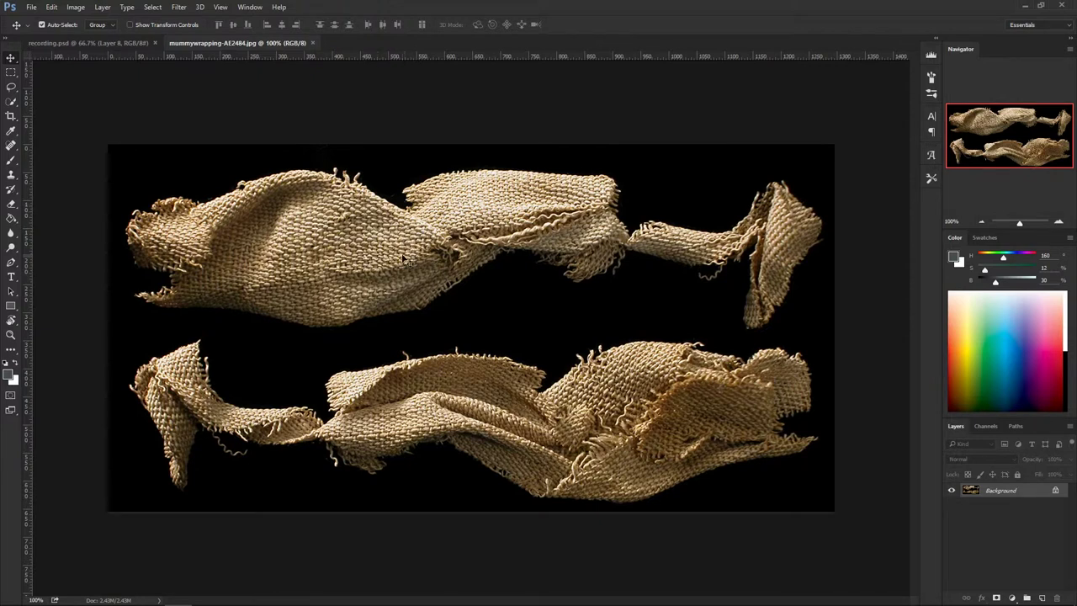
key("e")
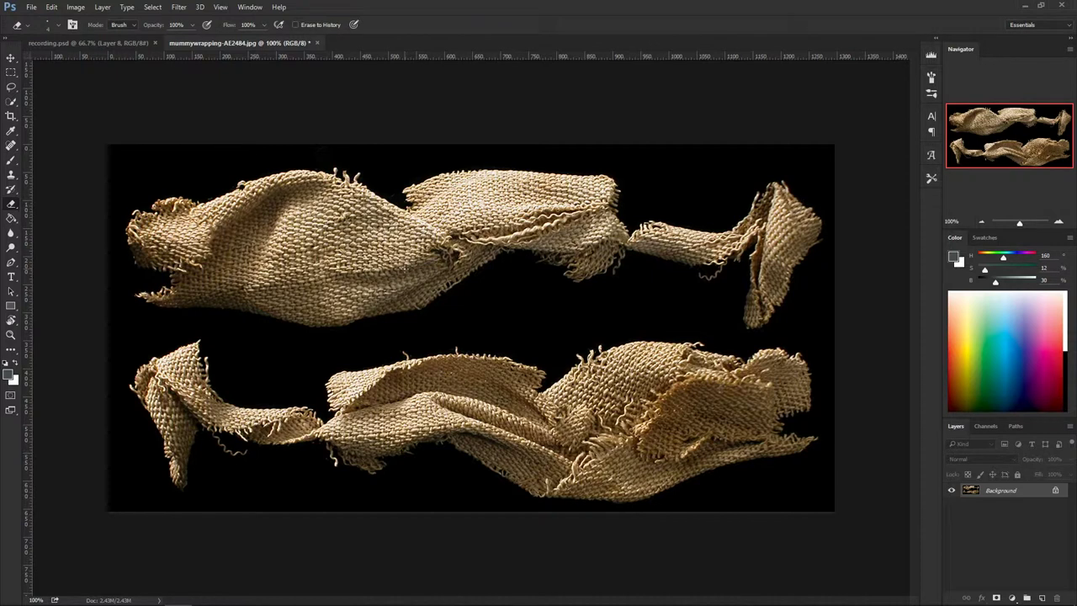
key("w")
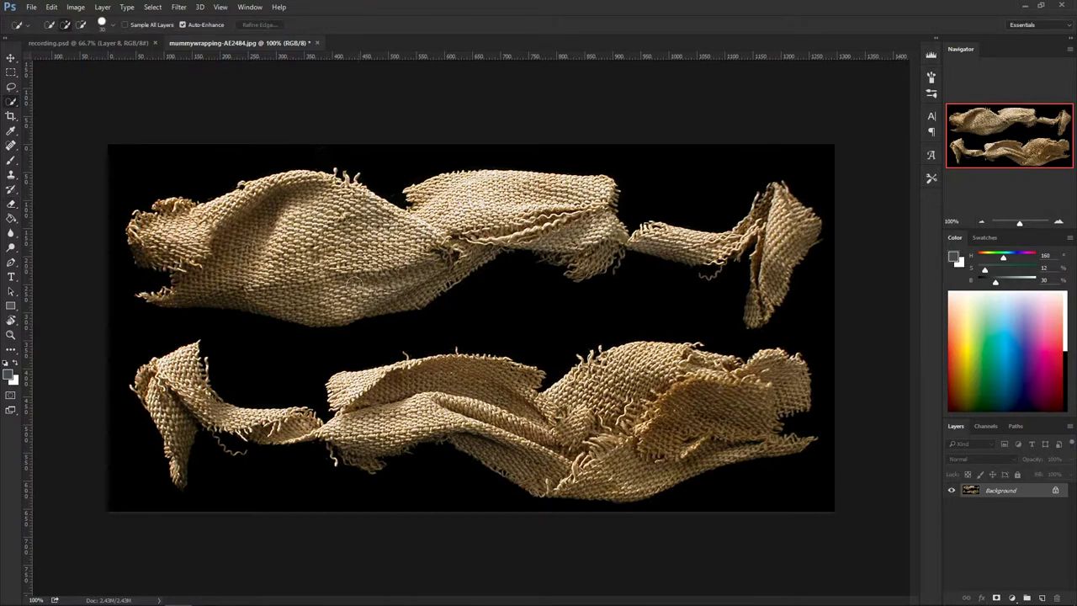
mouse_move(353, 284)
left_mouse_down()
mouse_move(261, 261)
mouse_move(263, 235)
mouse_move(626, 240)
left_mouse_up()
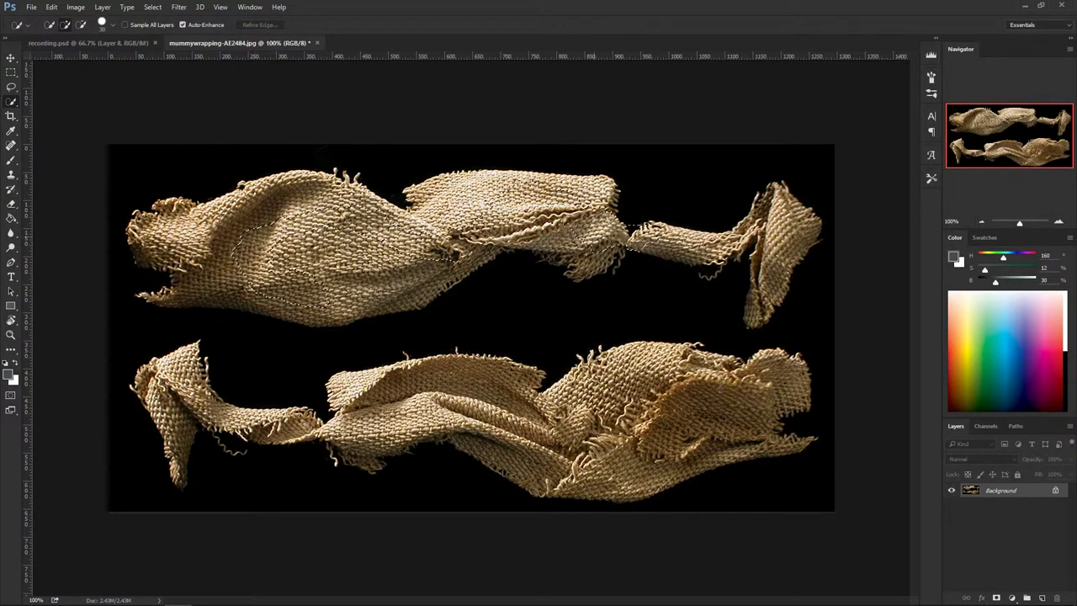
mouse_move(717, 264)
left_mouse_down()
mouse_move(741, 278)
mouse_move(764, 318)
mouse_move(757, 202)
mouse_move(778, 187)
mouse_move(770, 205)
left_mouse_up()
mouse_move(505, 189)
left_mouse_down()
mouse_move(277, 262)
mouse_move(192, 237)
mouse_move(217, 228)
left_mouse_up()
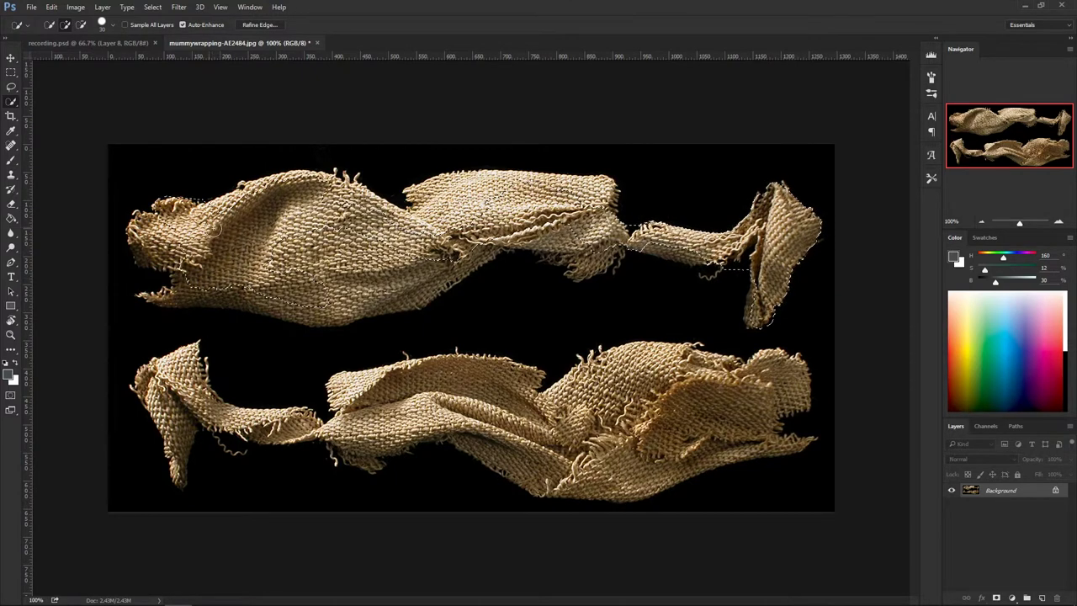
key("ctrl+d")
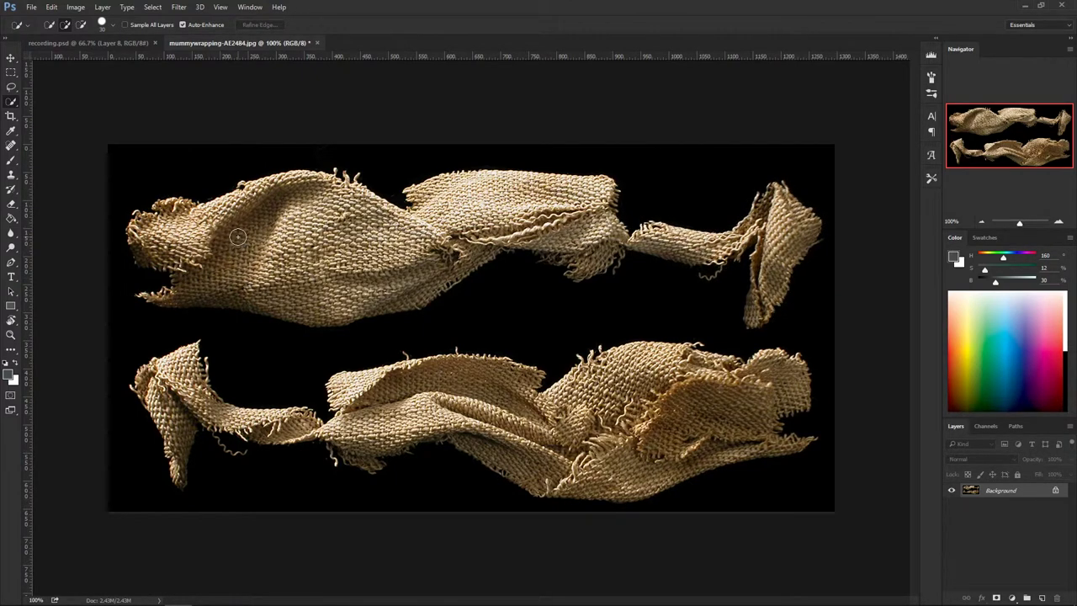
Step: Convert the locked Background to a normal layer and delete the black area around the burlap wraps with a Magic Wand selection
key("shift+w")
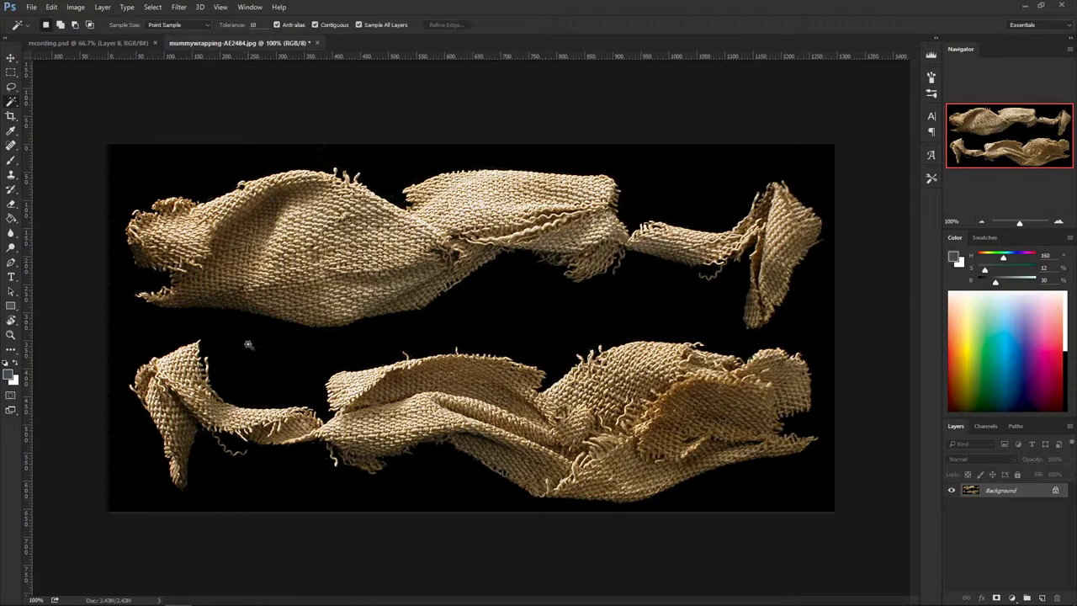
left_click(247, 342)
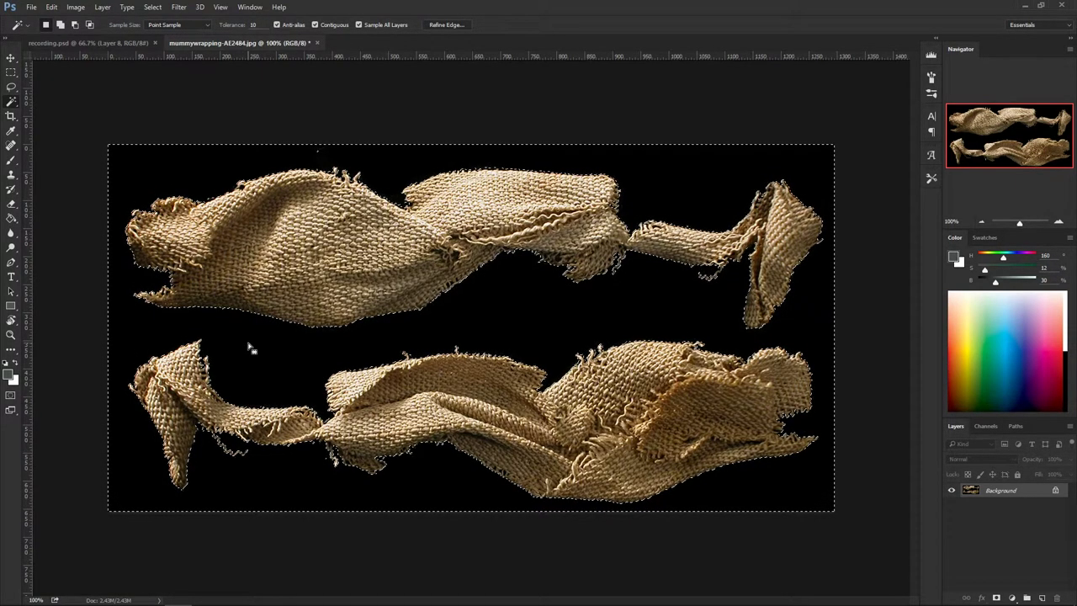
key("shift+F5")
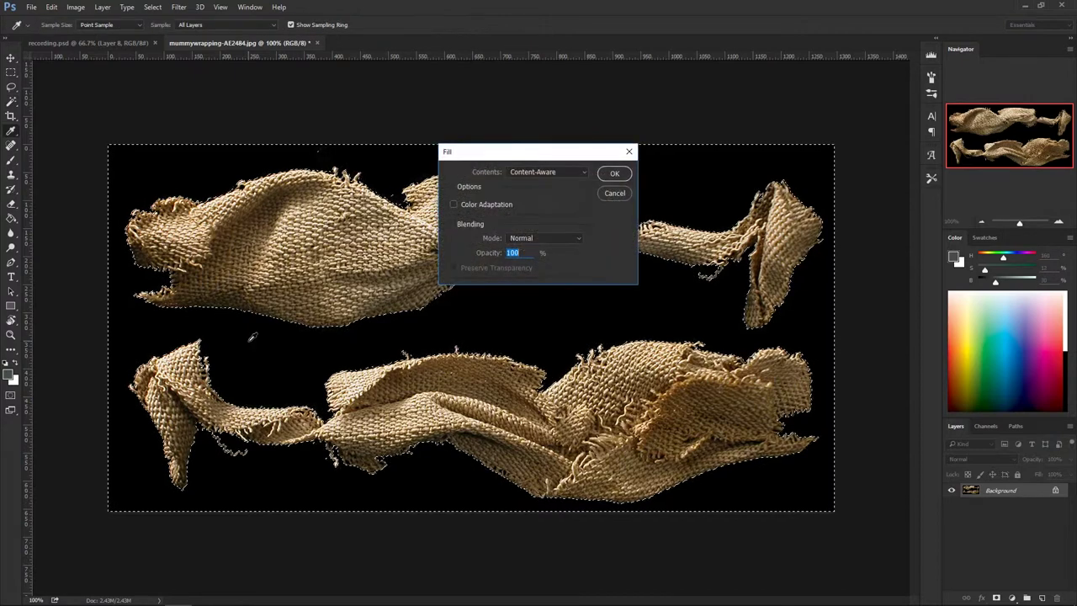
key("Return")
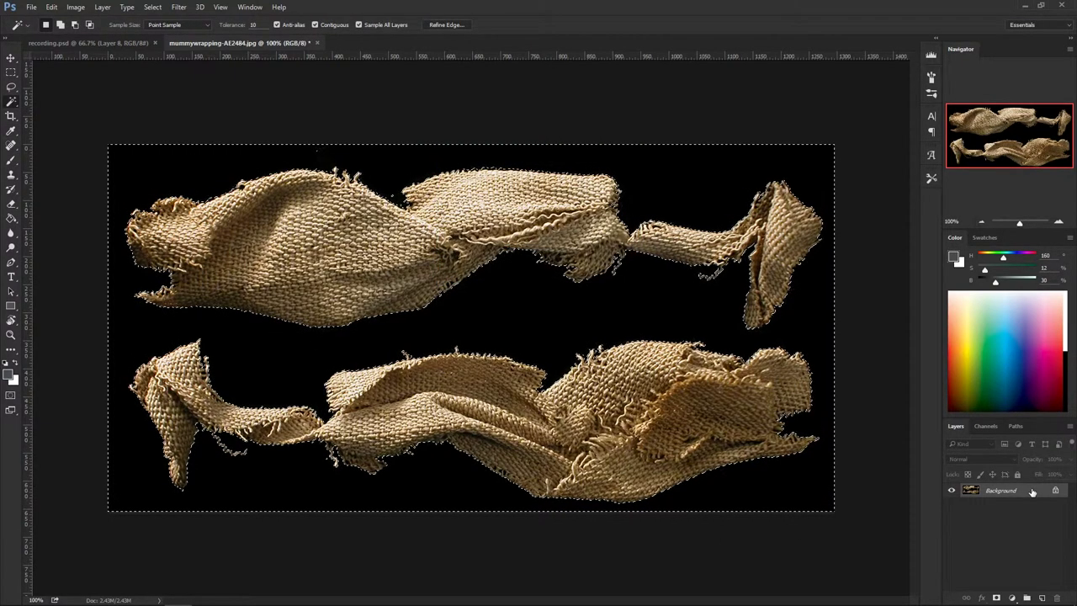
double_click(1032, 491)
left_click(634, 191)
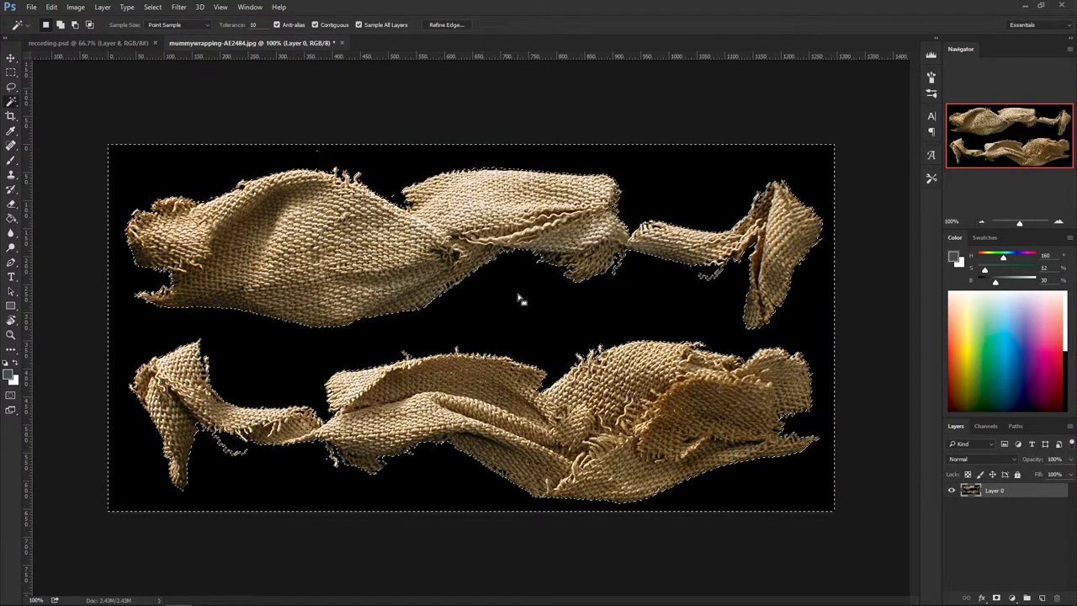
key("Delete")
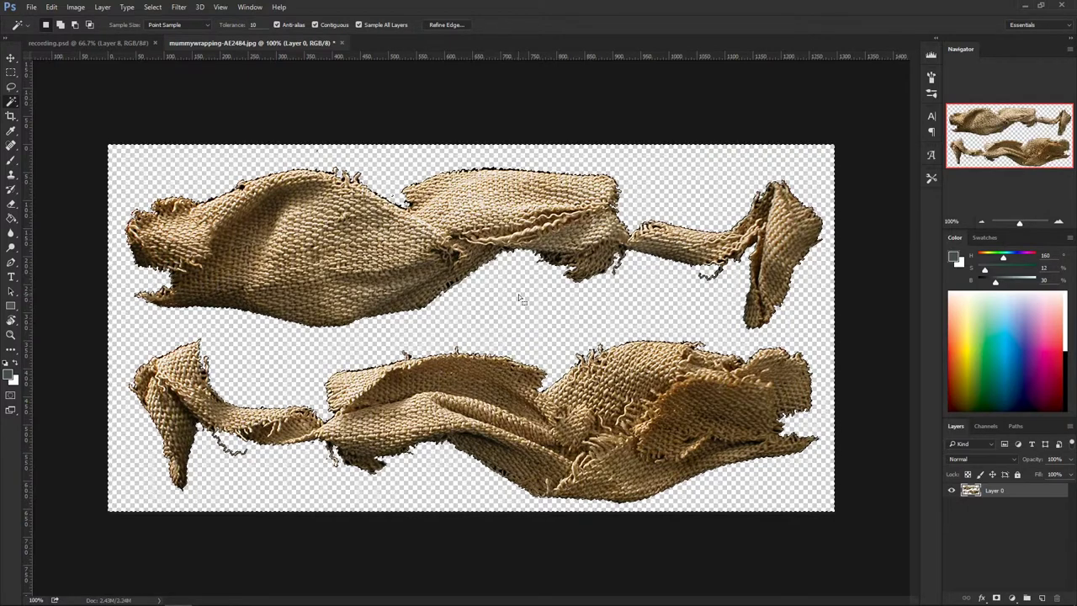
key("ctrl+d")
key("v")
left_click_drag(340, 285, 334, 284)
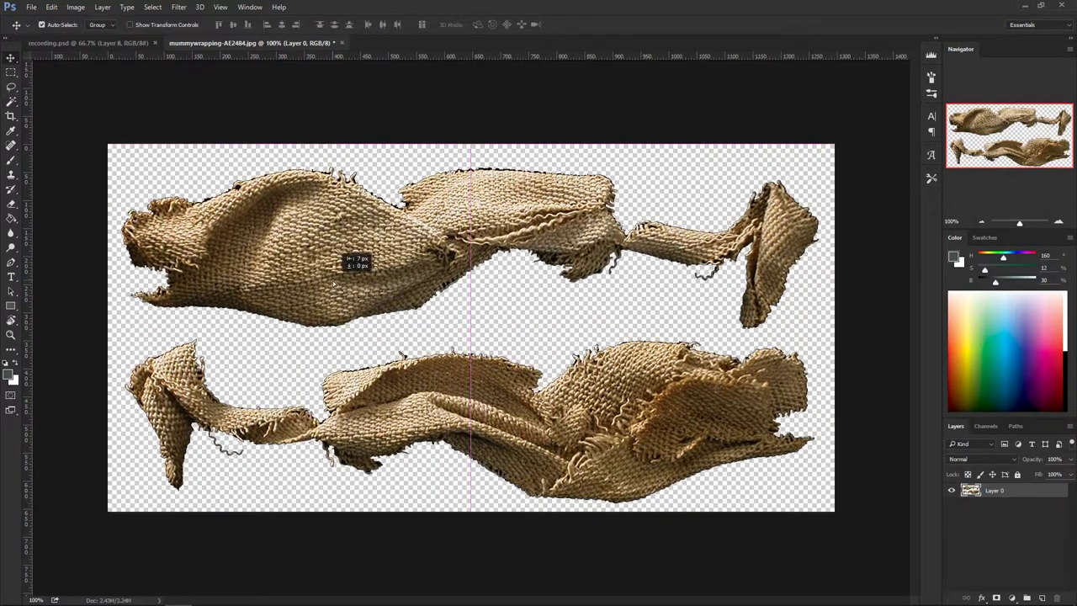
Step: Lasso the upper burlap wrap and cut it from the image
key("l")
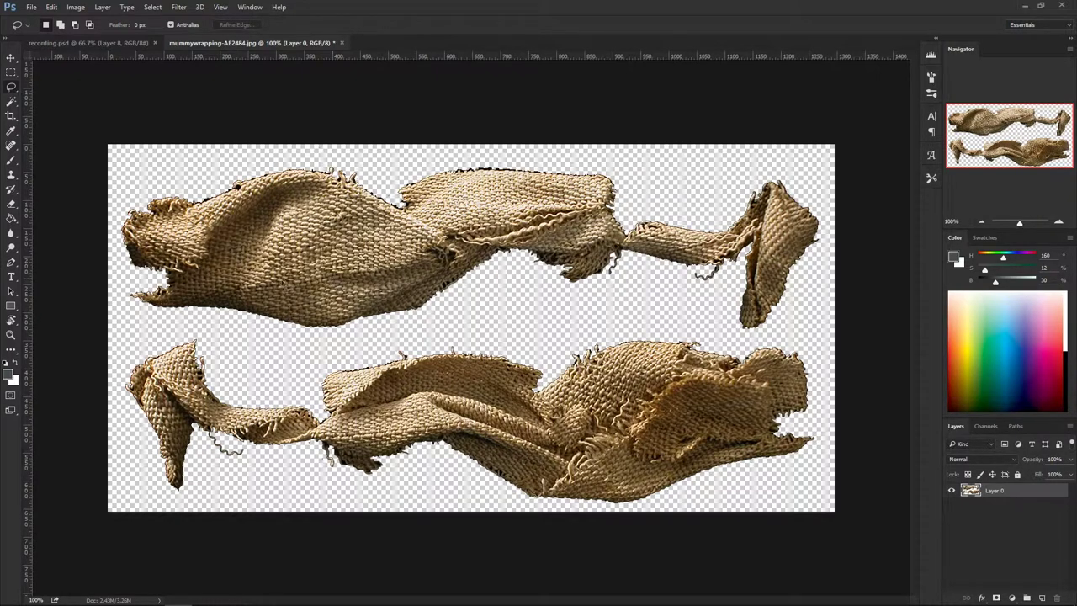
mouse_move(176, 160)
left_mouse_down()
mouse_move(138, 171)
mouse_move(112, 205)
left_mouse_up()
mouse_move(112, 301)
left_mouse_down()
mouse_move(199, 336)
mouse_move(270, 343)
mouse_move(573, 303)
mouse_move(680, 318)
mouse_move(746, 343)
mouse_move(797, 328)
mouse_move(842, 264)
mouse_move(825, 172)
mouse_move(720, 166)
mouse_move(572, 133)
mouse_move(175, 160)
left_mouse_up()
key("Delete")
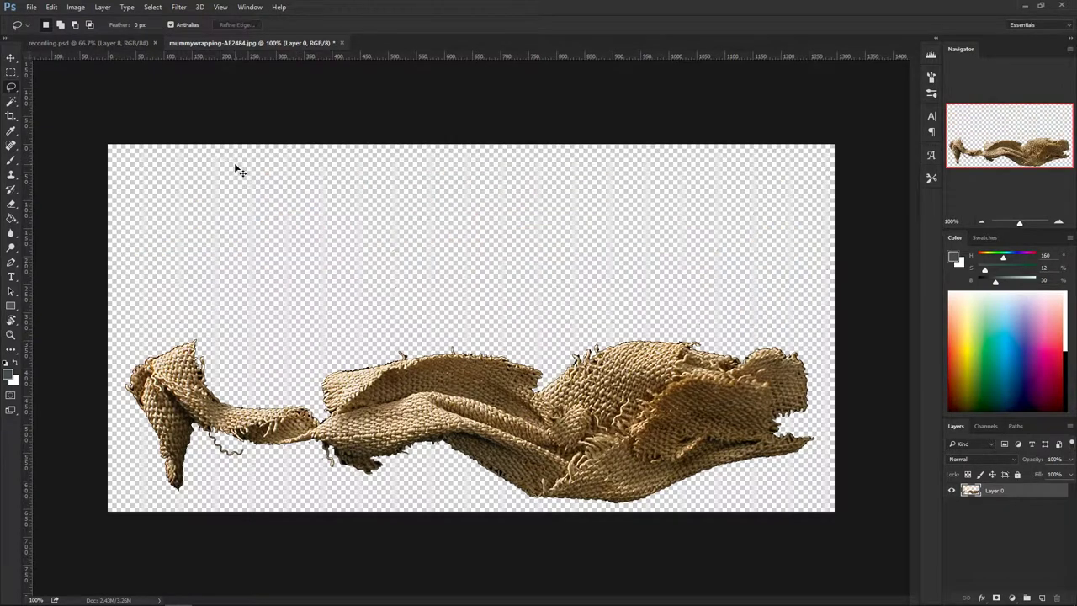
Step: Paste the burlap wrap into recording.psd and place it above the rifle
left_click(118, 39)
key("ctrl+v")
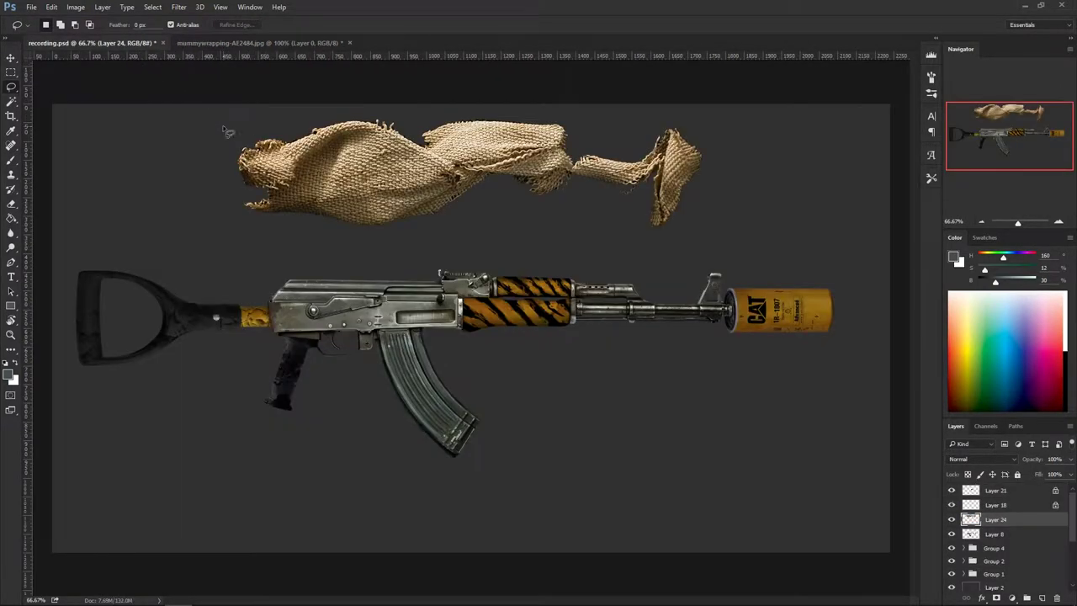
key("v")
left_click_drag(377, 180, 353, 184)
Step: Defringe the pasted burlap layer with a width of 1 pixel
left_click(83, 10)
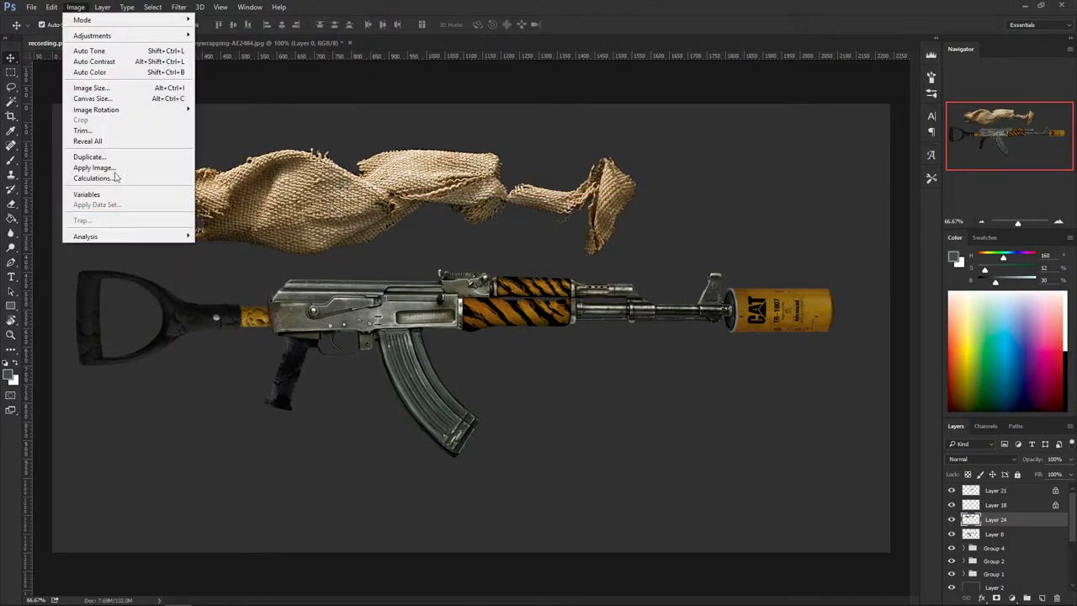
mouse_move(102, 7)
mouse_move(173, 427)
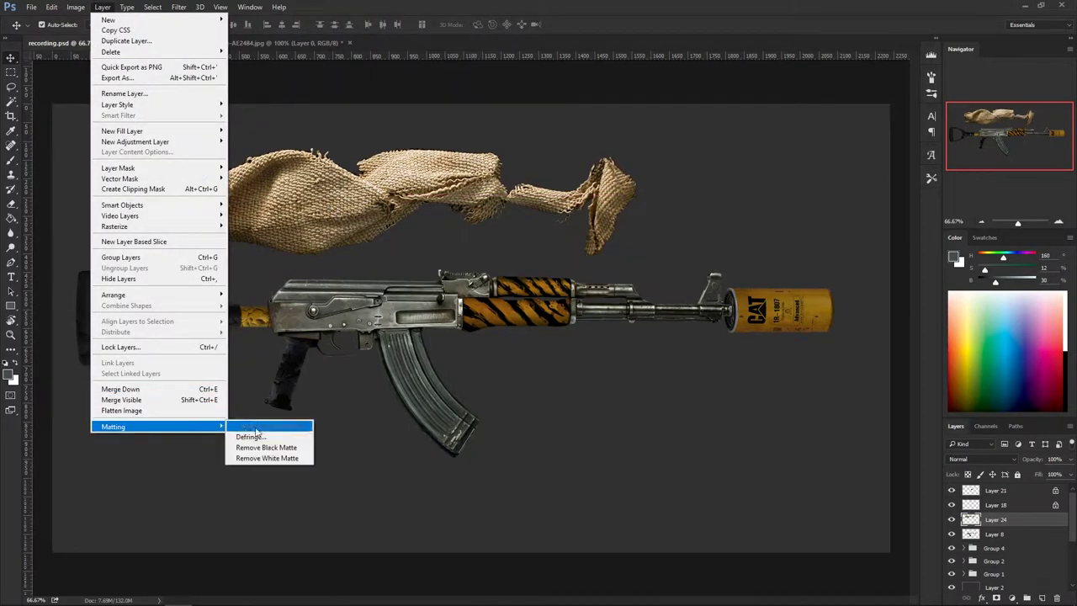
left_click(259, 432)
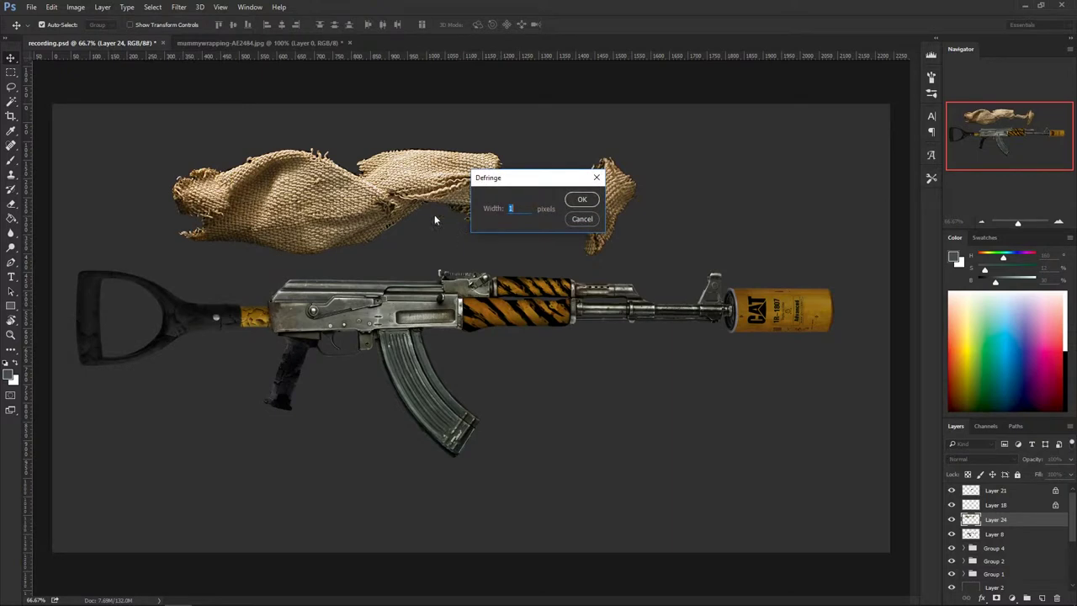
left_click(592, 202)
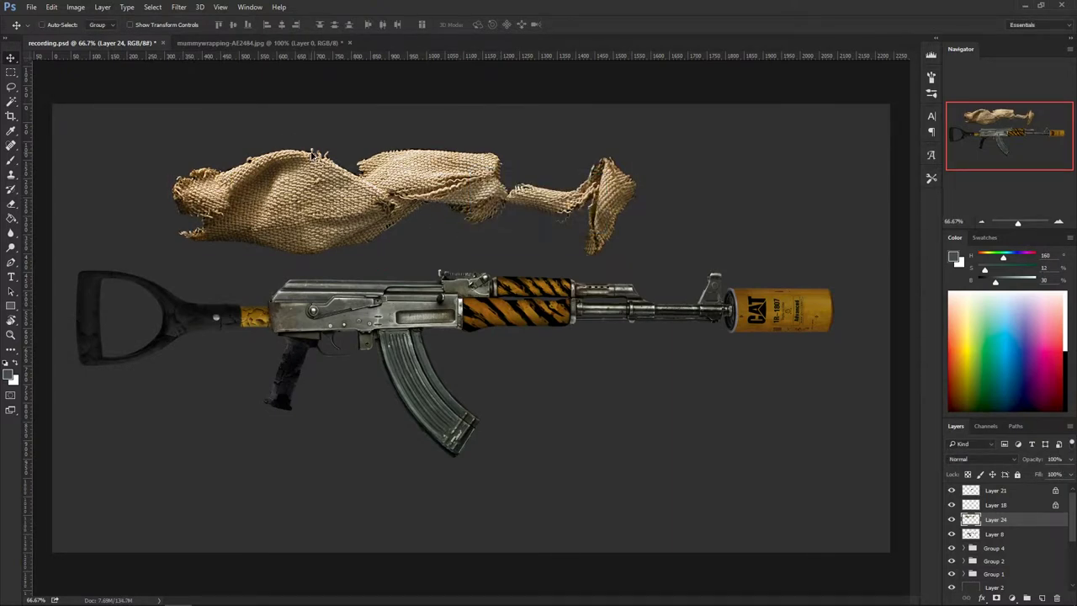
Step: Duplicate the burlap layer as a backup, hiding the copy and placing it below Layer 2 in the stack
mouse_move(478, 184)
left_mouse_down()
mouse_move(468, 202)
mouse_move(484, 191)
left_mouse_up()
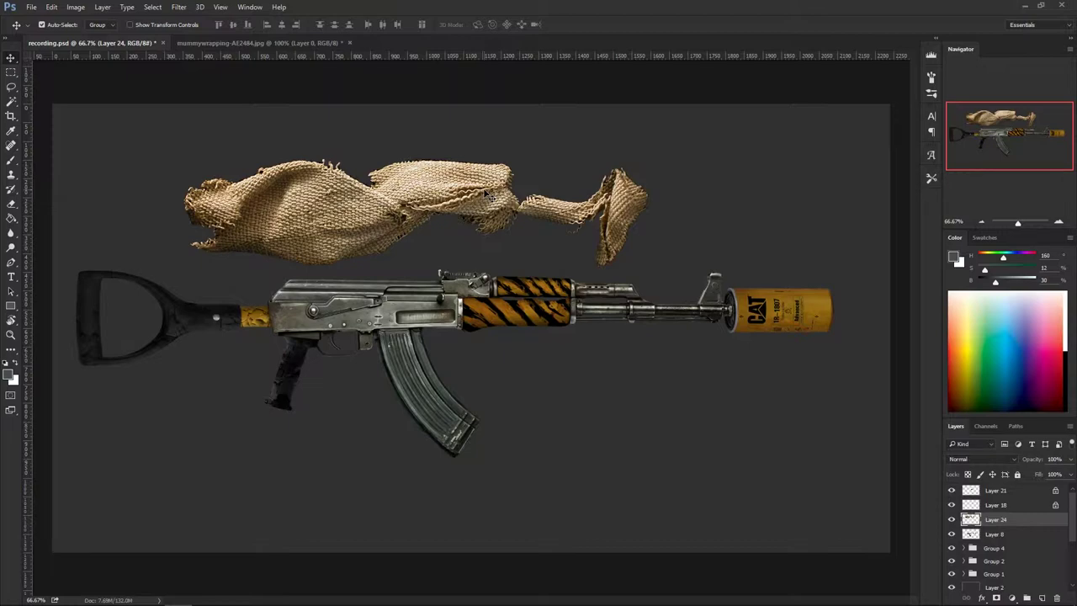
left_click_drag(389, 197, 634, 162)
left_click(952, 521)
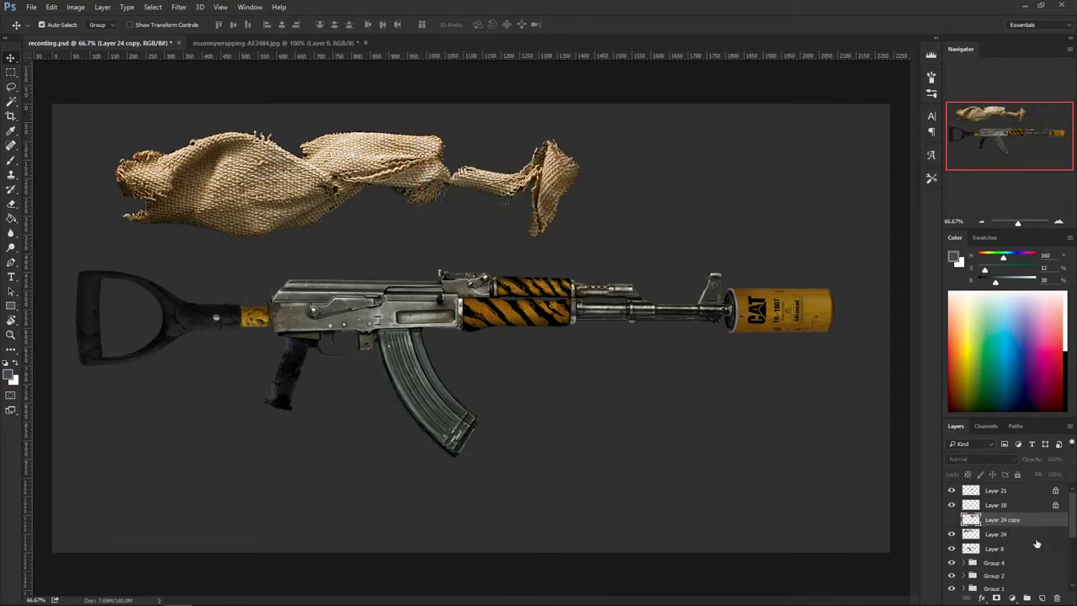
mouse_move(1015, 537)
left_mouse_down()
mouse_move(1020, 552)
mouse_move(1009, 536)
left_mouse_up()
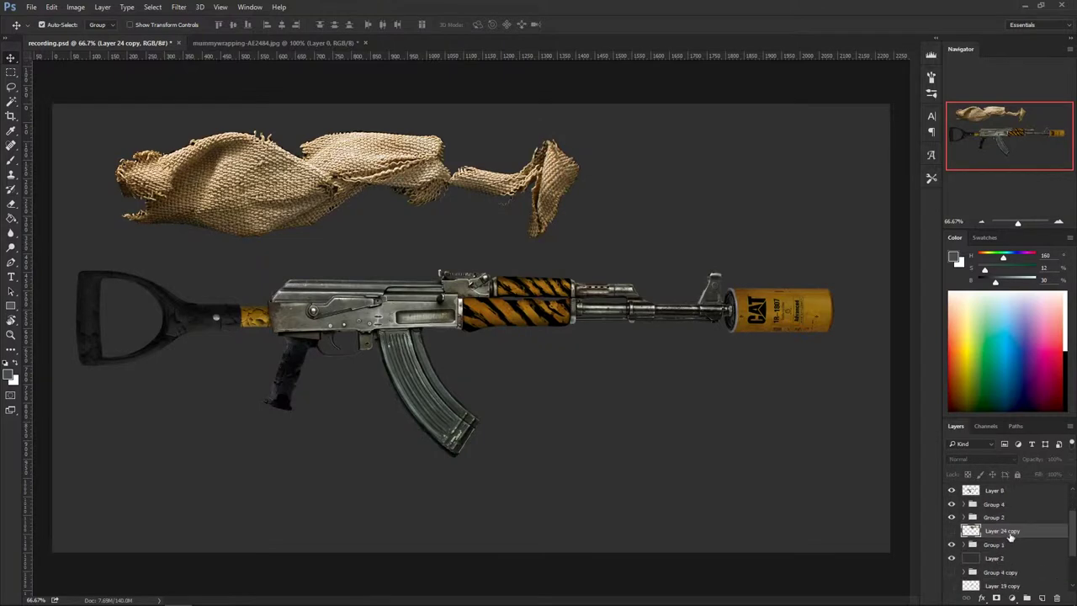
key("ctrl+[")
key("ctrl+[")
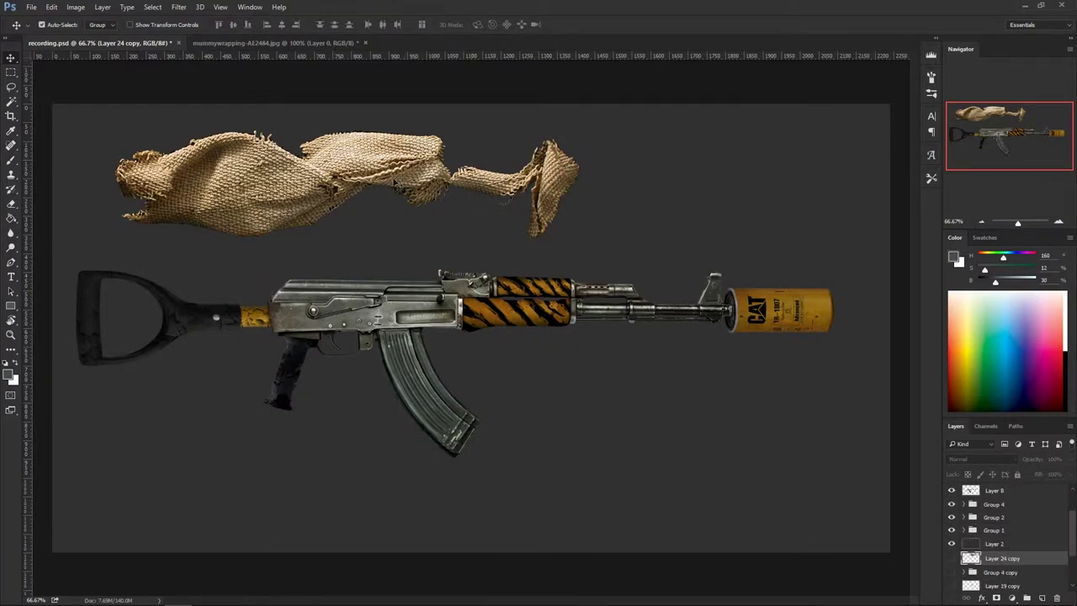
Step: Rotate the burlap to about -29.6° and scale it to about 34.6% across the magazine, clipping it to Layer 8
left_click_drag(358, 164, 466, 363)
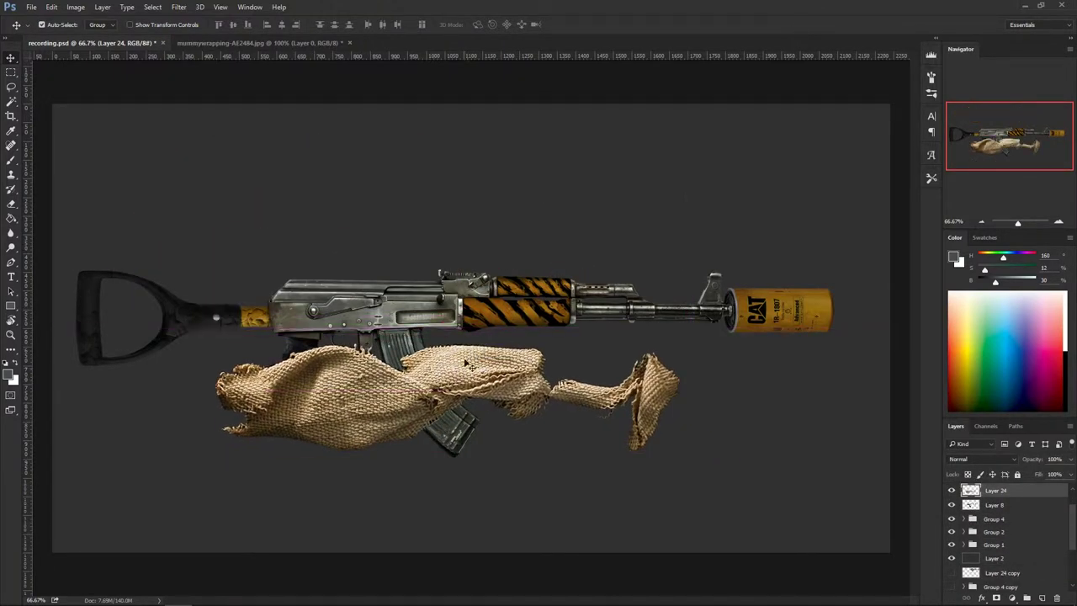
key("ctrl+t")
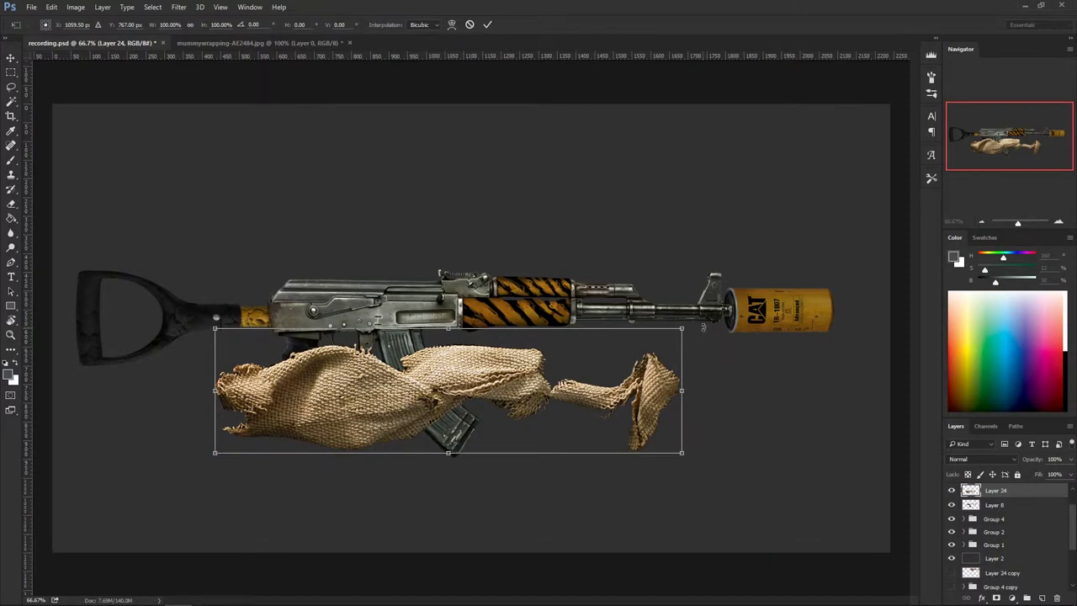
left_click_drag(703, 327, 576, 284)
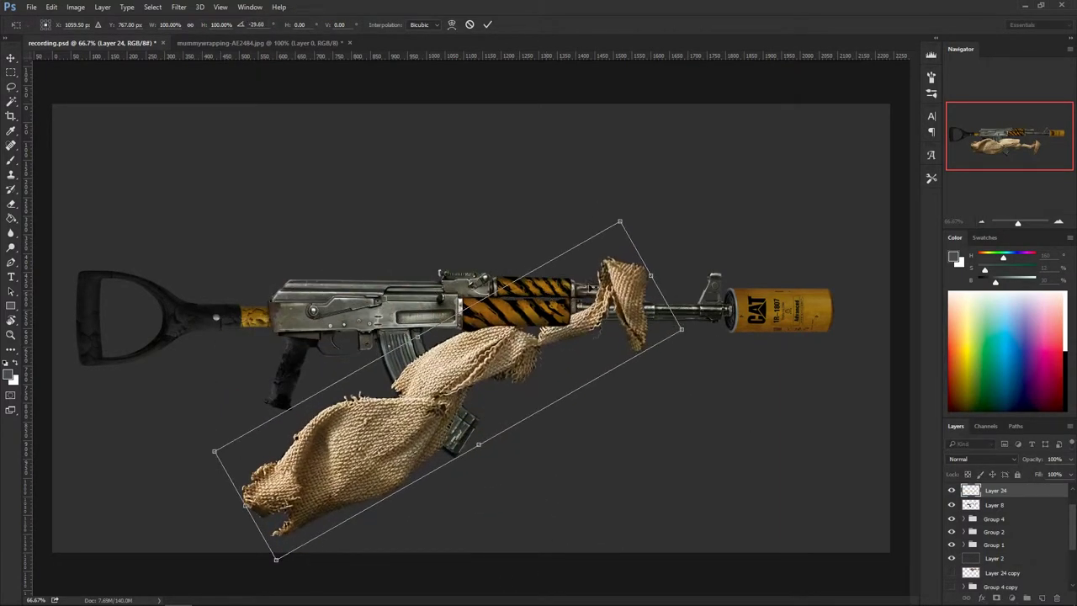
left_click_drag(682, 331, 525, 355)
left_click_drag(457, 381, 444, 361)
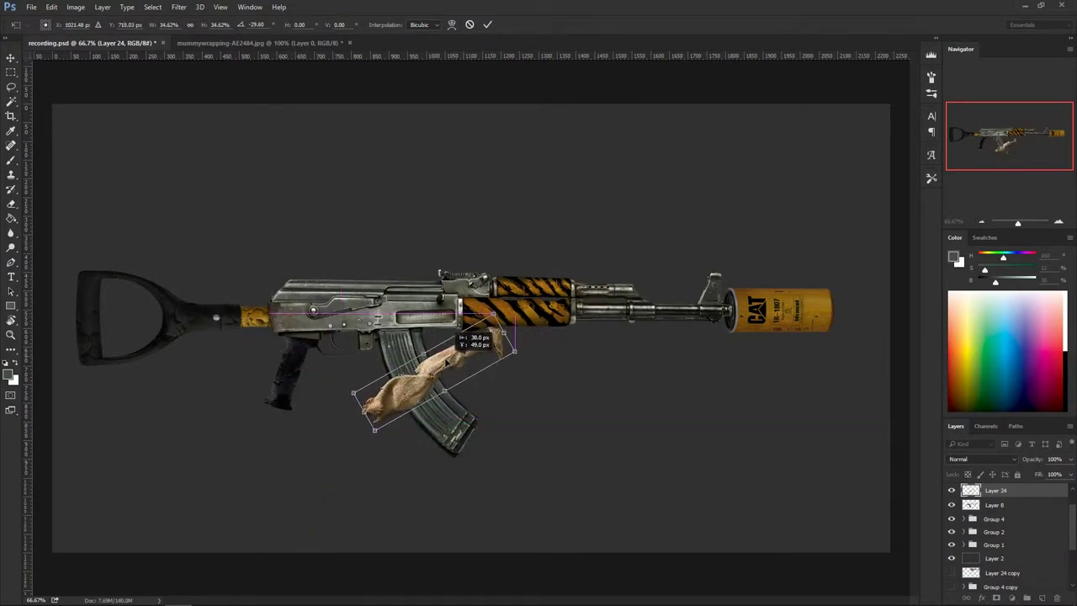
mouse_move(562, 390)
left_mouse_down()
mouse_move(548, 361)
mouse_move(551, 378)
left_mouse_up()
left_click_drag(437, 360, 412, 390)
left_click_drag(501, 371, 418, 403)
key("Return")
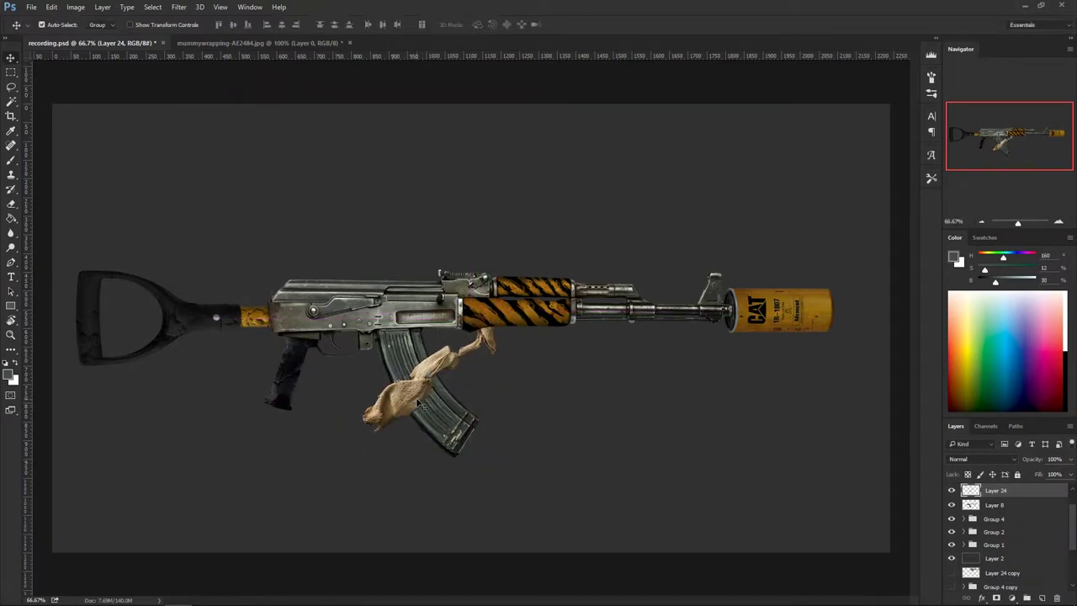
left_click(990, 496, "alt")
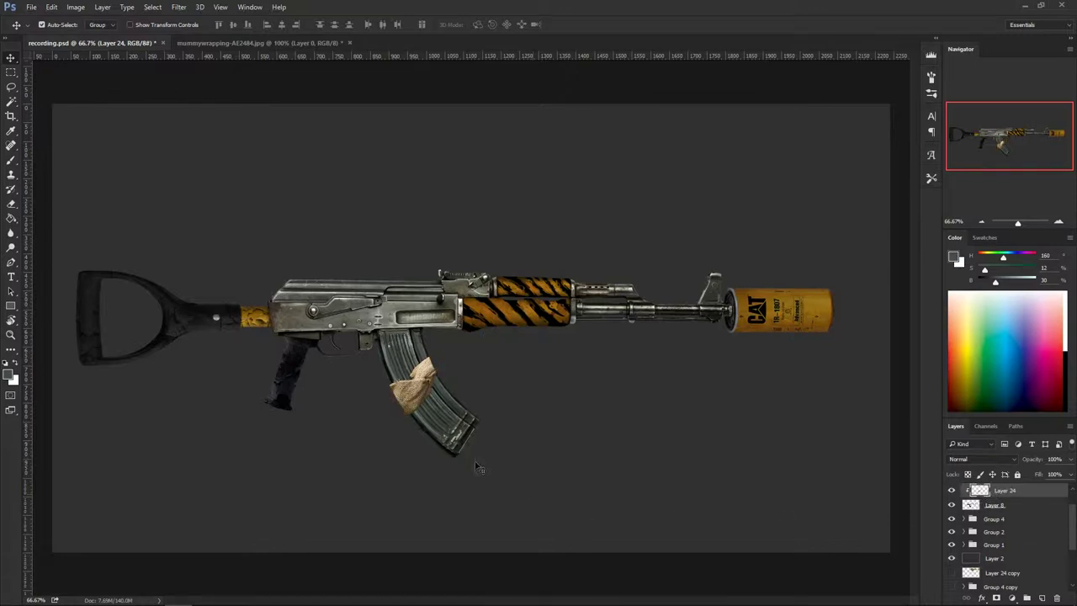
Step: Duplicate the clipped burlap piece slightly offset on the magazine and move the copy beneath Layer 24
key("ctrl+plus")
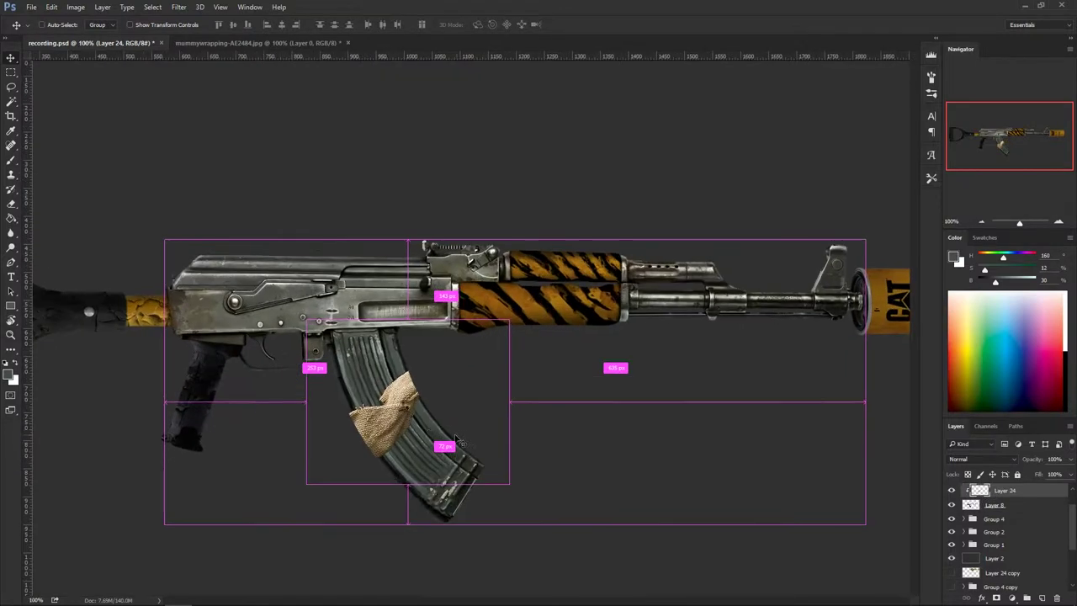
key("ctrl+minus")
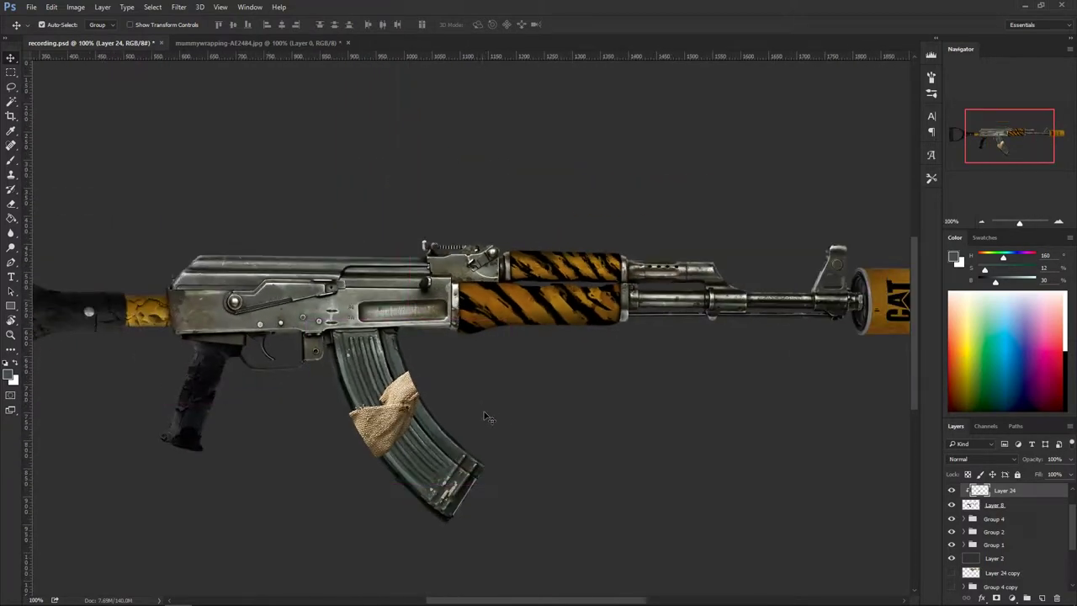
left_click_drag(378, 386, 392, 369)
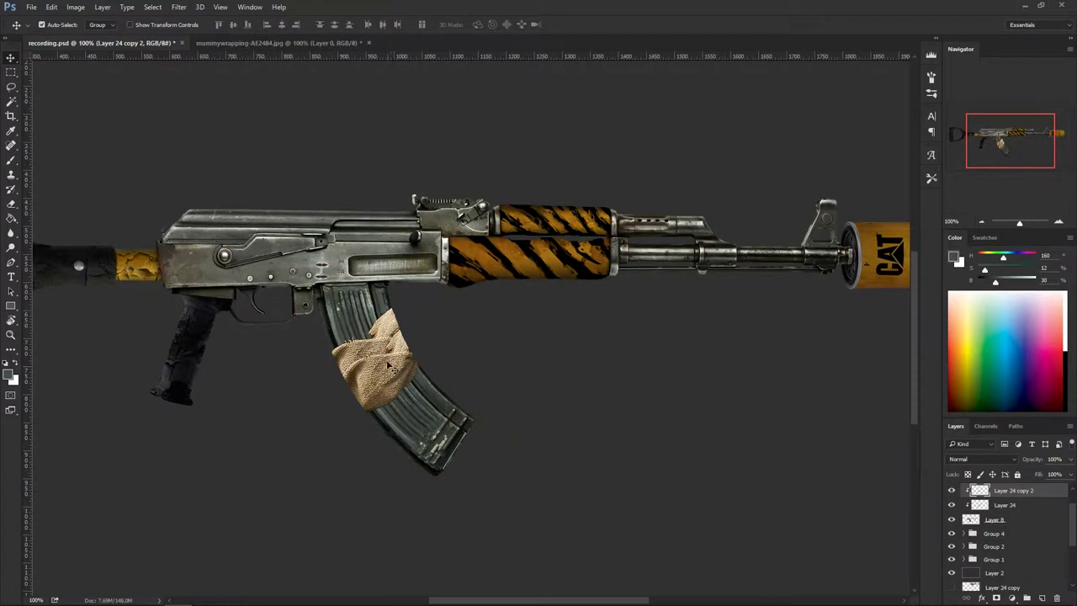
key("ctrl+bracketleft")
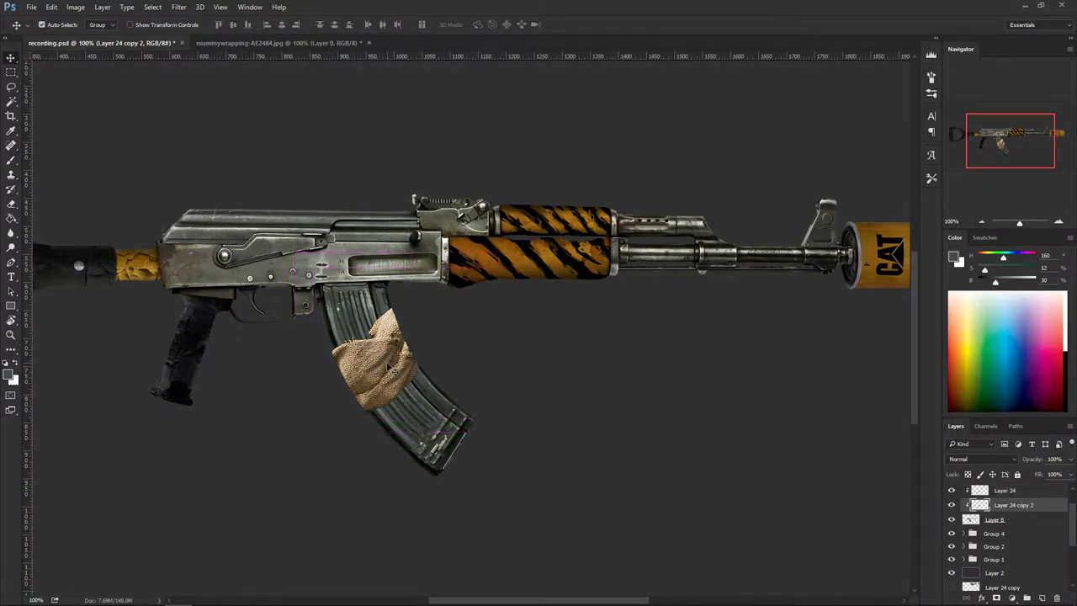
Step: Rotate the burlap on Layer 24 copy 2 about 44.2° and scale it to about 78.6% across the magazine below the first piece
key("ctrl+t")
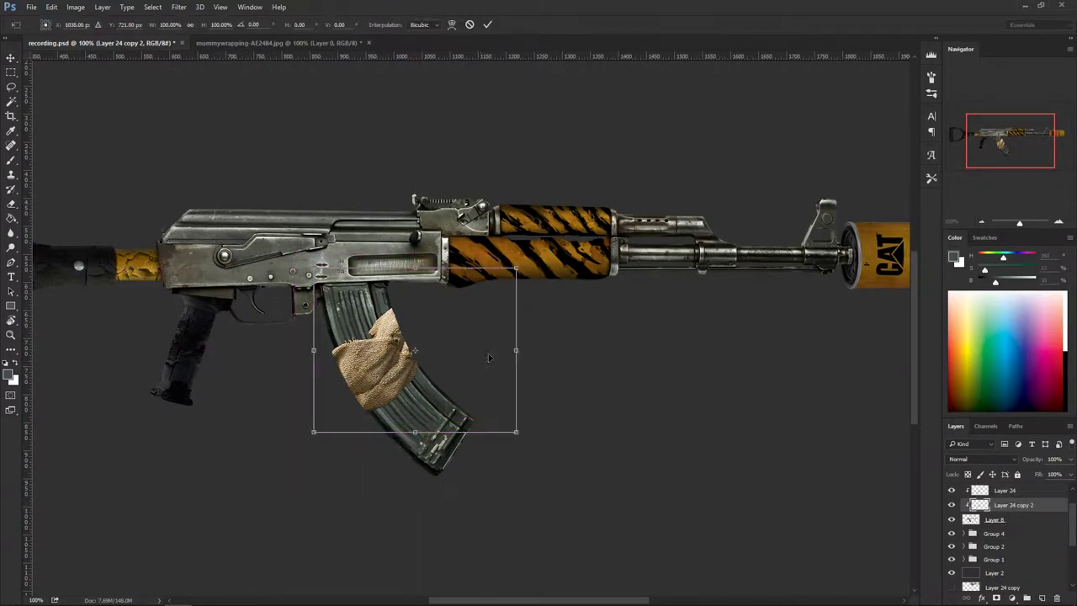
left_click_drag(551, 283, 577, 428)
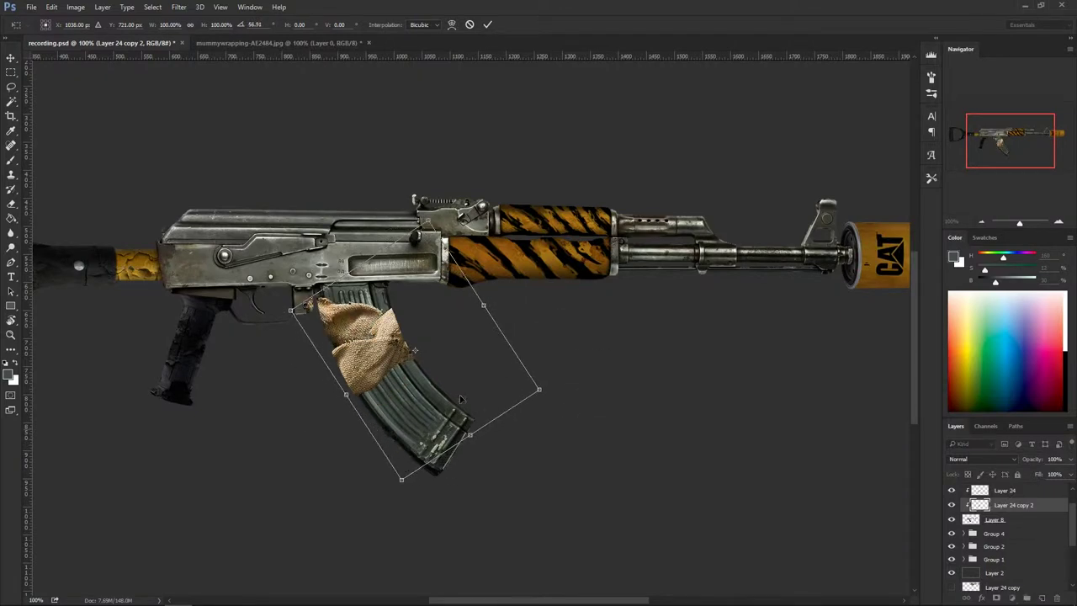
left_click_drag(453, 357, 471, 385)
left_click_drag(562, 427, 583, 399)
left_click_drag(484, 381, 431, 382)
left_click_drag(600, 357, 605, 385)
left_click_drag(459, 383, 443, 361)
left_click_drag(503, 418, 596, 411)
left_click_drag(454, 371, 485, 383)
left_click_drag(385, 253, 391, 280)
left_click_drag(454, 342, 444, 337)
mouse_move(547, 363)
left_mouse_down()
mouse_move(563, 379)
mouse_move(557, 355)
left_mouse_up()
left_click_drag(452, 378, 484, 389)
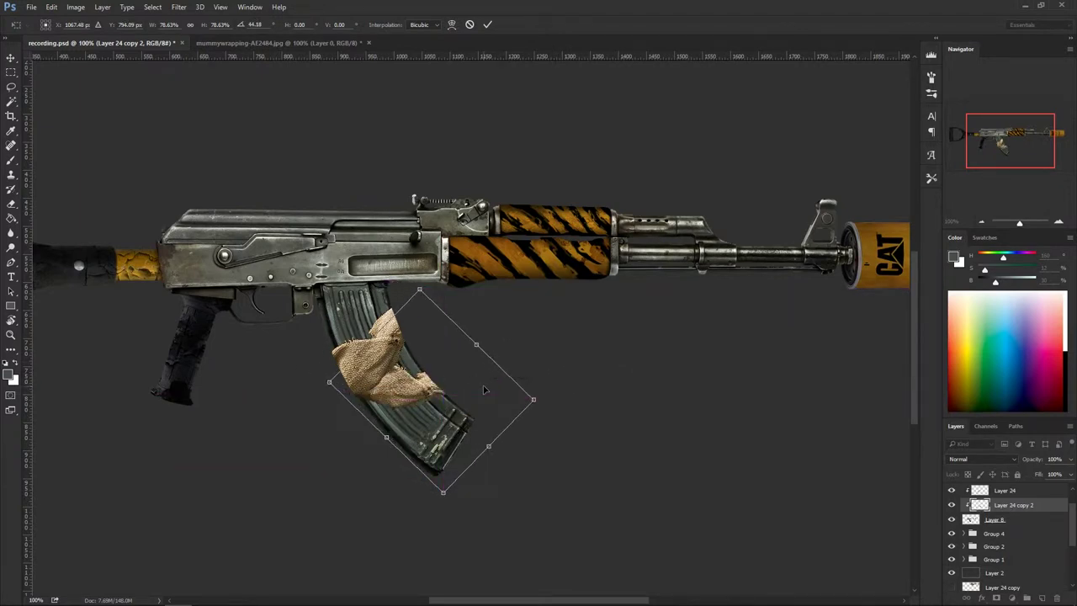
key("Return")
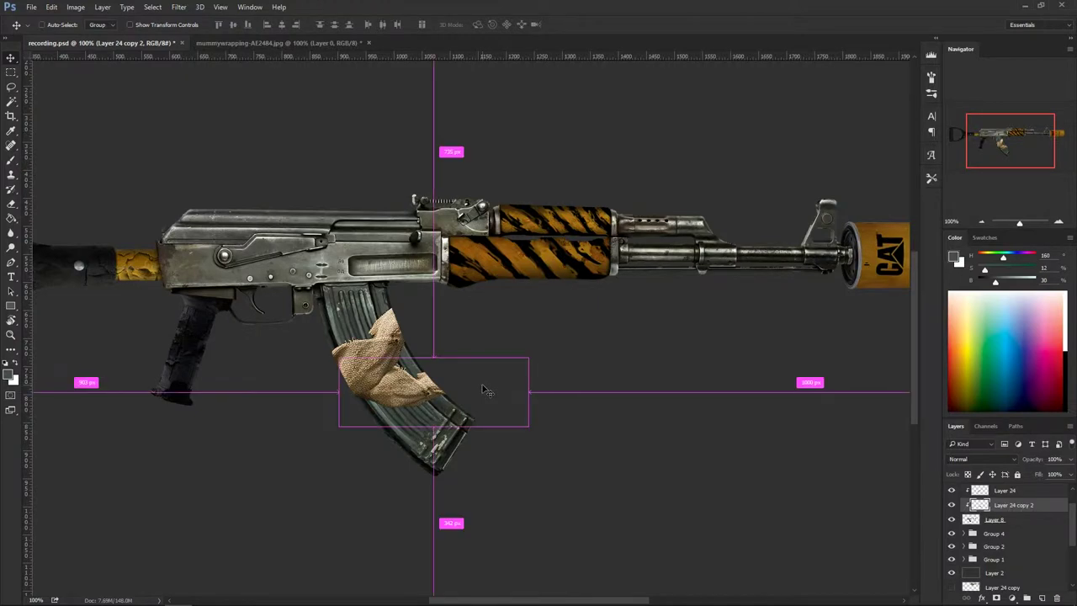
key("ctrl+j")
key("ctrl+z")
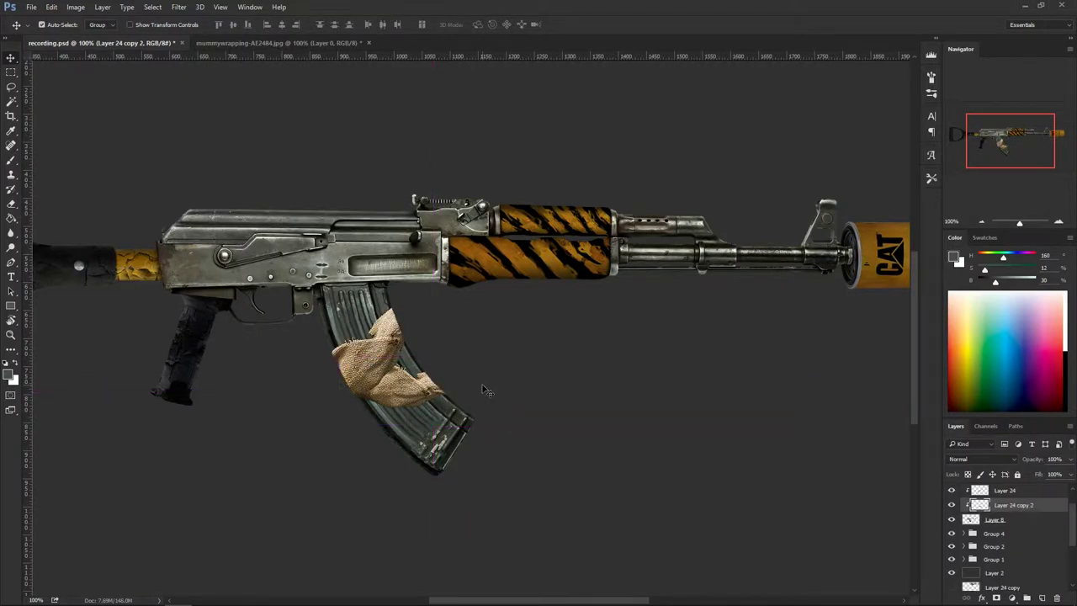
Step: Duplicate the original burlap piece on Layer 24 and clip the copy to the magazine layer
scroll(1064, 522, "up", 1)
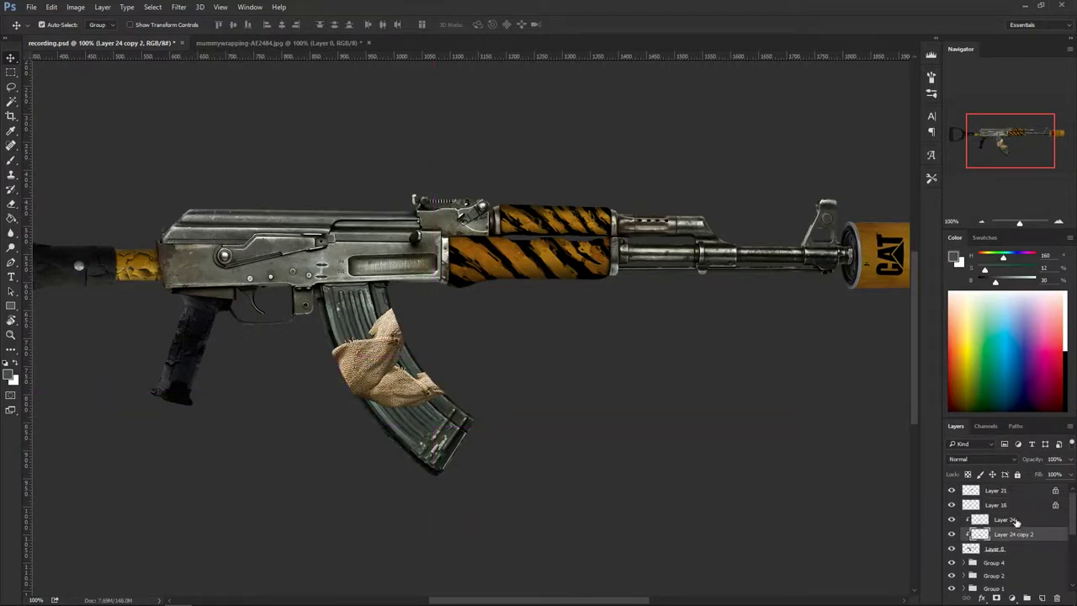
left_click(1013, 520)
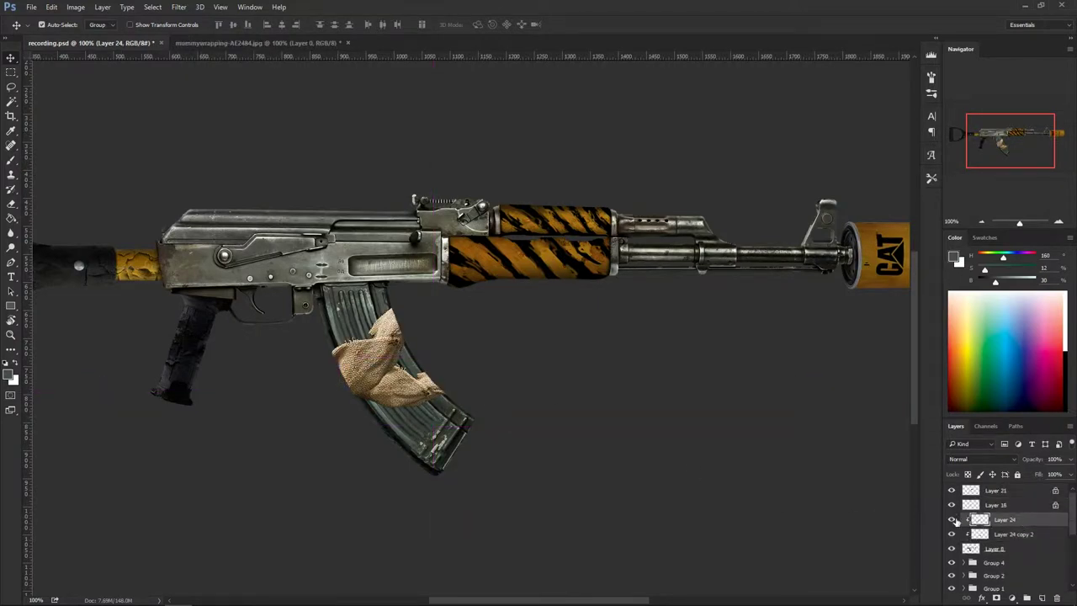
left_click(1010, 522)
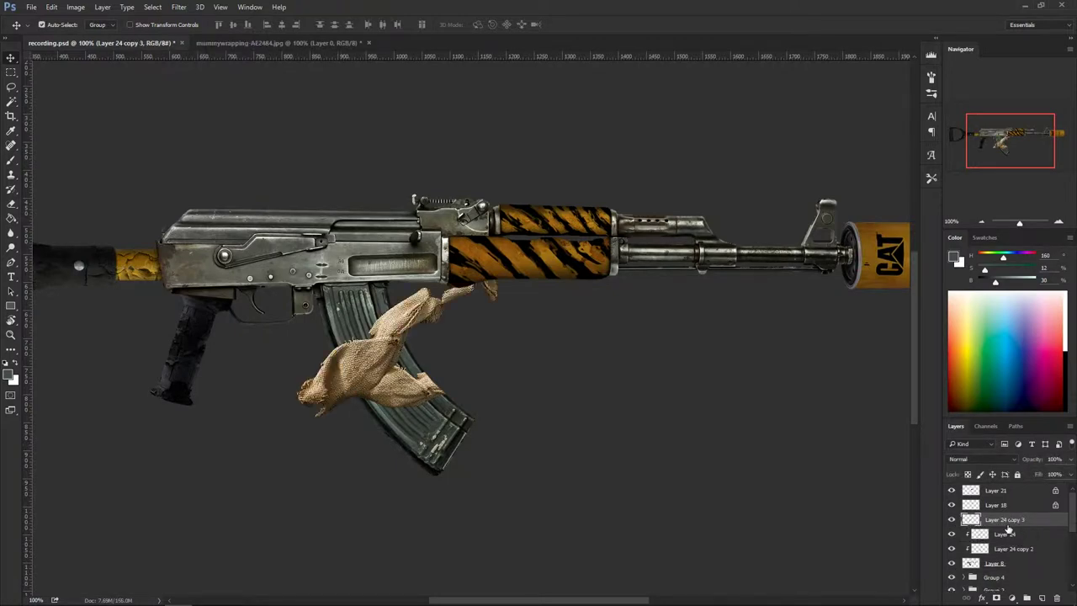
left_click(1007, 525, "alt")
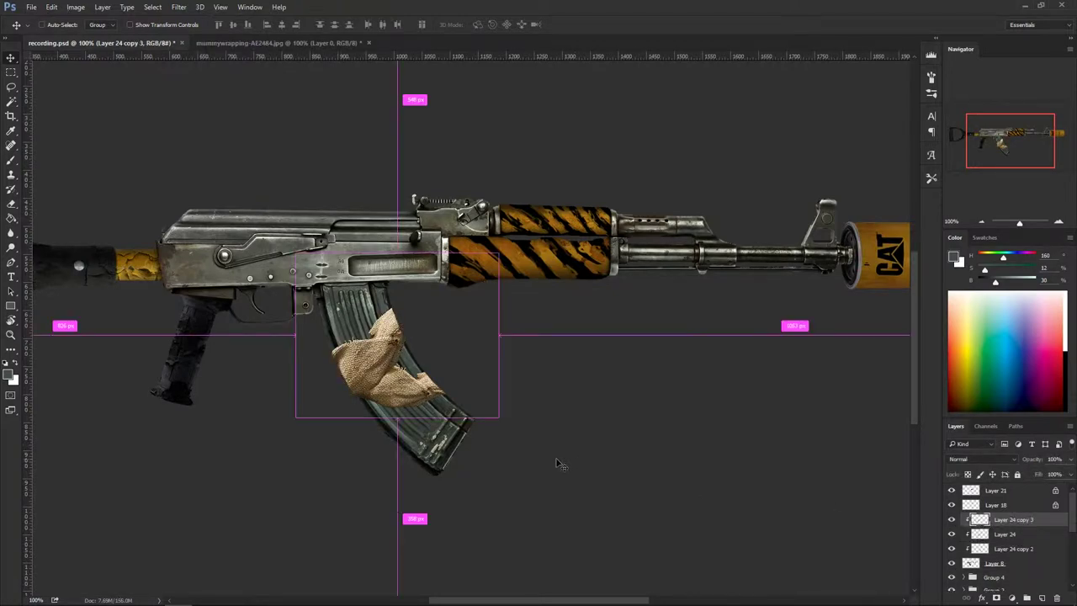
Step: Rotate the new burlap copy roughly half a turn across the lower magazine and move it beneath the other two burlap layers
key("ctrl+t")
left_click_drag(434, 368, 475, 412)
left_click_drag(654, 373, 496, 309)
left_click_drag(478, 362, 468, 326)
left_click_drag(603, 329, 495, 522)
left_click_drag(460, 361, 440, 306)
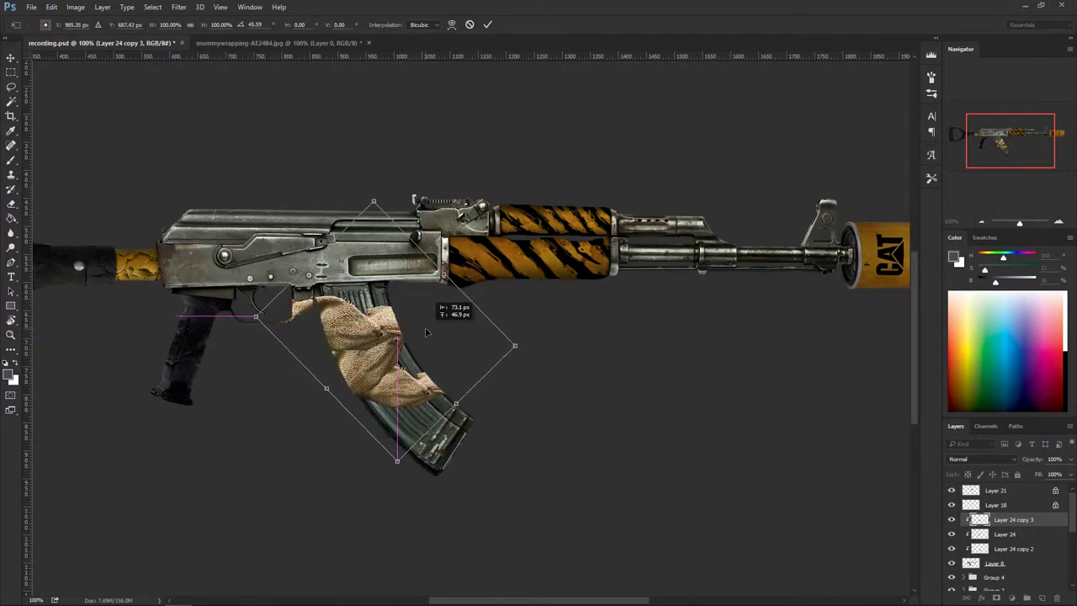
left_click_drag(581, 356, 543, 305)
left_click_drag(444, 344, 505, 422)
left_click_drag(630, 418, 218, 492)
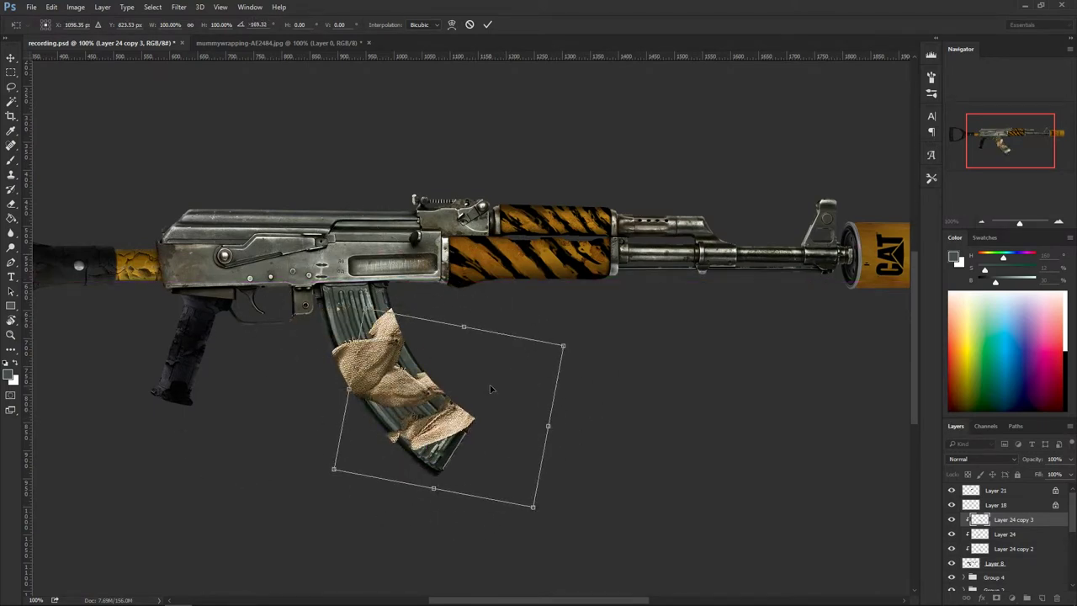
left_click_drag(491, 387, 411, 398)
left_click_drag(543, 408, 544, 404)
left_click_drag(475, 397, 455, 390)
key("Return")
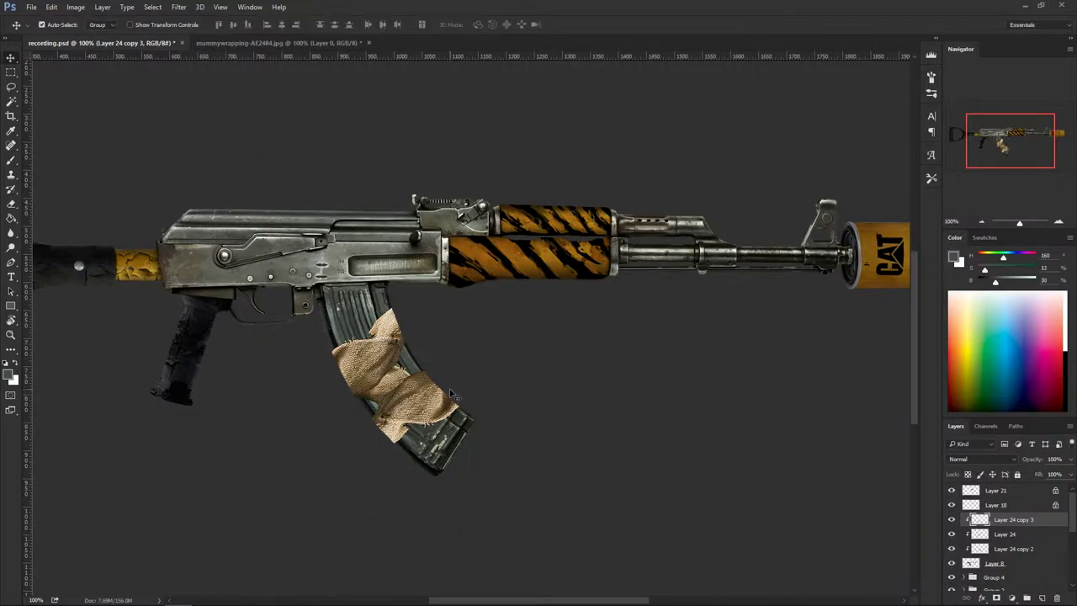
key("ctrl+bracketleft")
key("ctrl+bracketleft")
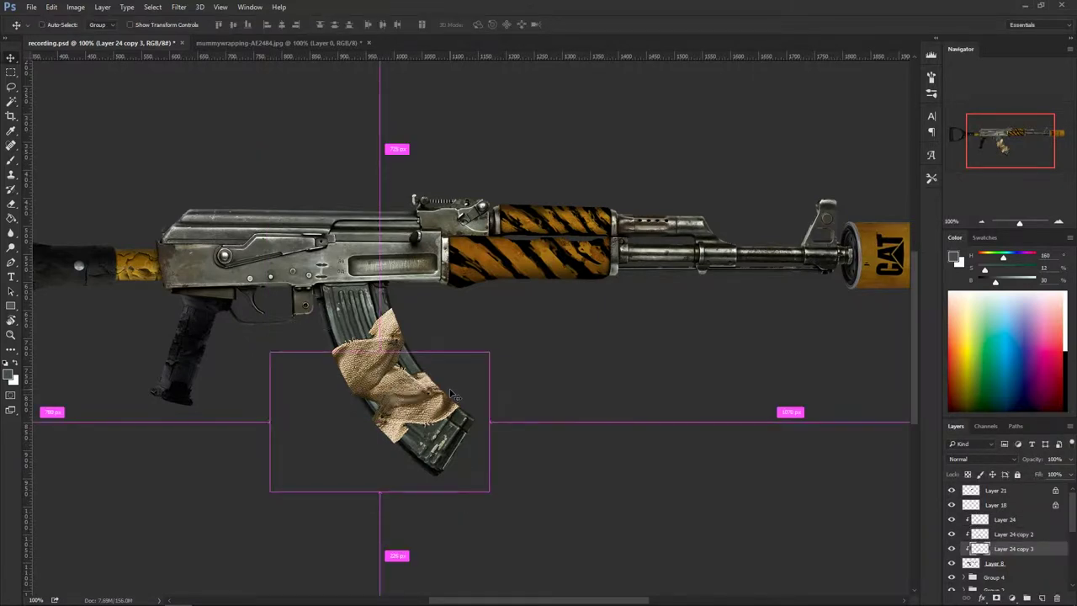
Step: Rotate Layer 24 copy 3 about 173.7° and position it below the middle wrap on the lower magazine
key("ctrl+t")
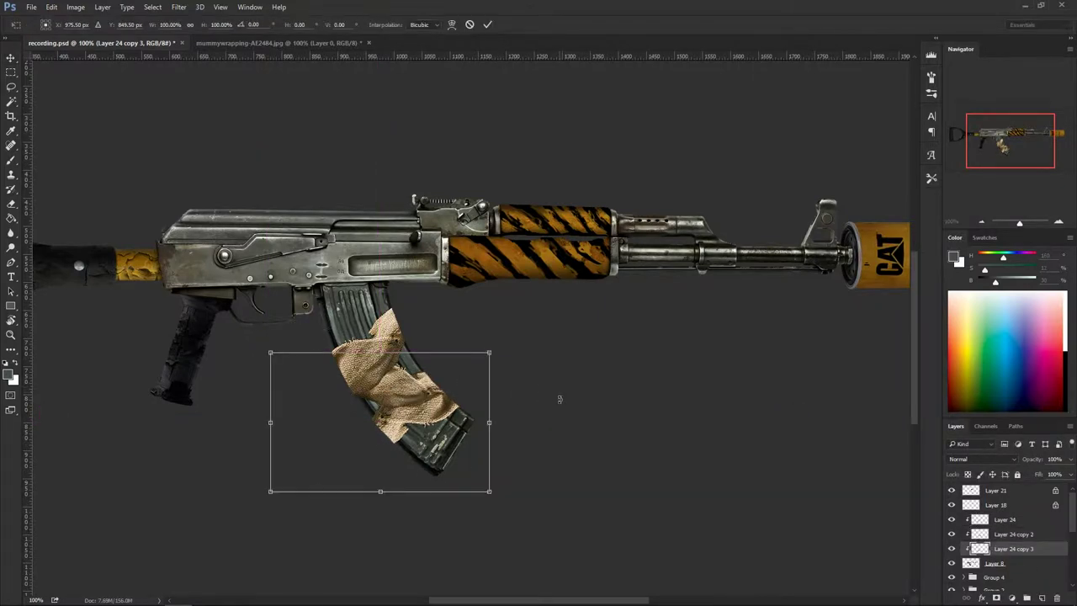
left_click_drag(557, 398, 515, 370)
left_click_drag(449, 416, 492, 385)
left_click_drag(618, 447, 594, 391)
left_click_drag(458, 363, 426, 398)
left_click_drag(589, 396, 104, 361)
left_click_drag(445, 400, 464, 428)
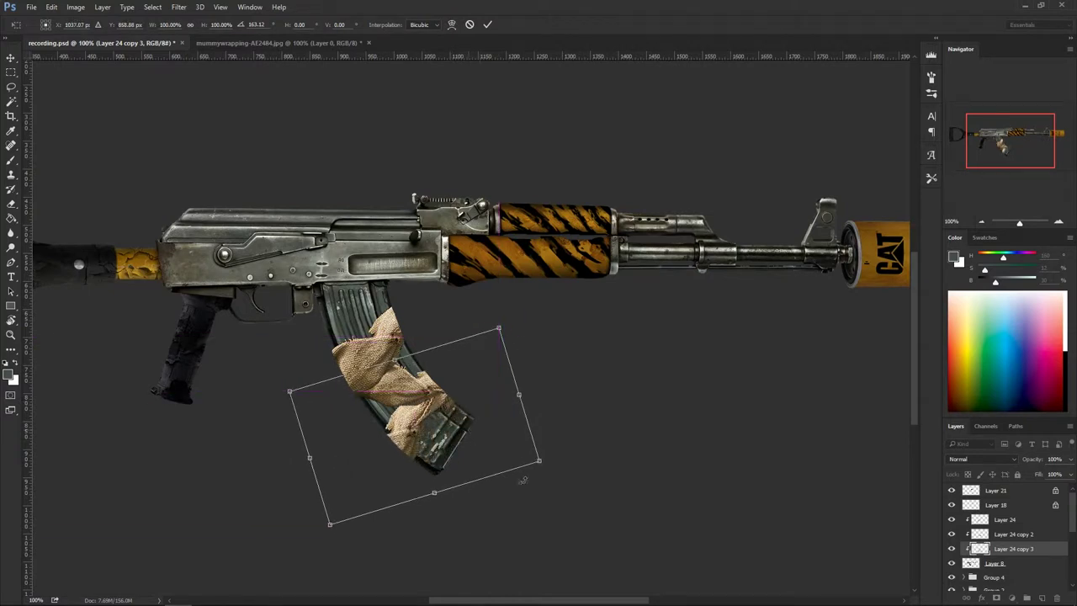
left_click_drag(587, 513, 448, 523)
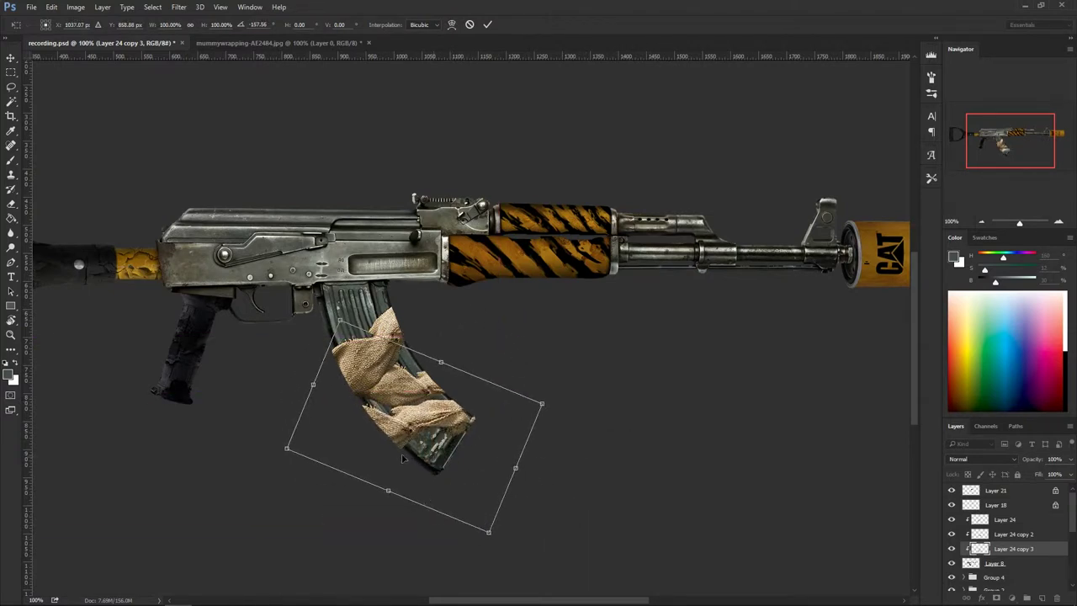
left_click_drag(425, 462, 403, 444)
left_click_drag(587, 495, 575, 421)
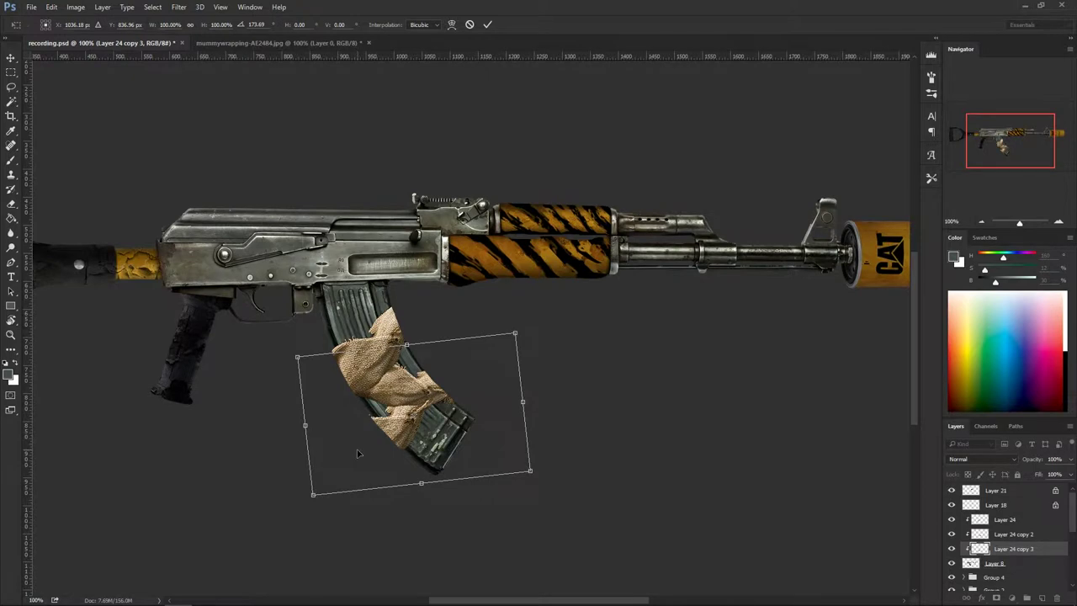
key("Return")
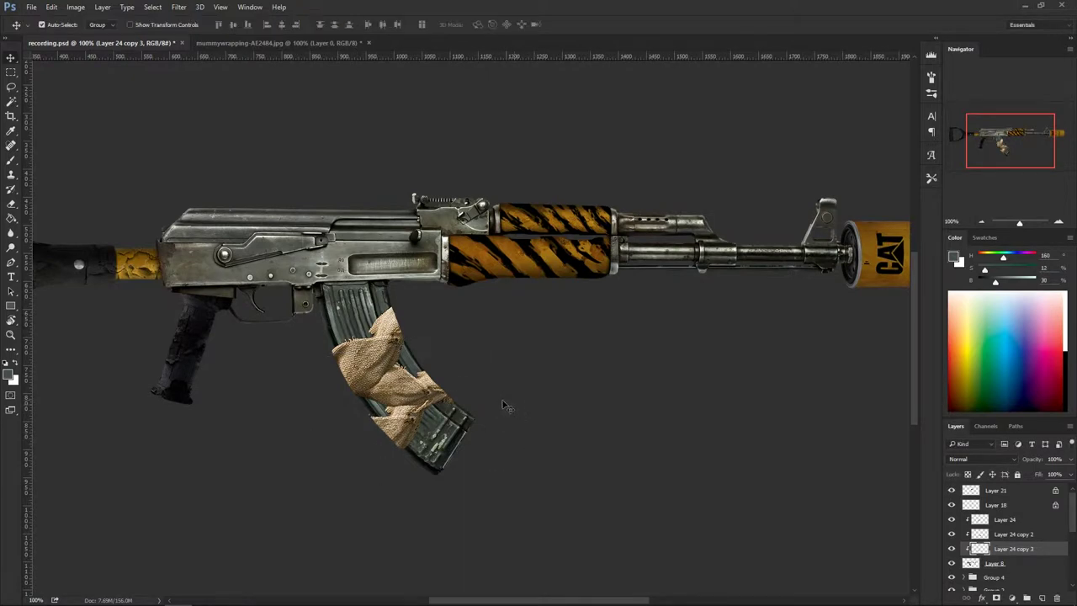
Step: Duplicate Layer 24, rotate the copy about 56.7° across the middle of the magazine, and move it beneath Layer 24
left_click(373, 360)
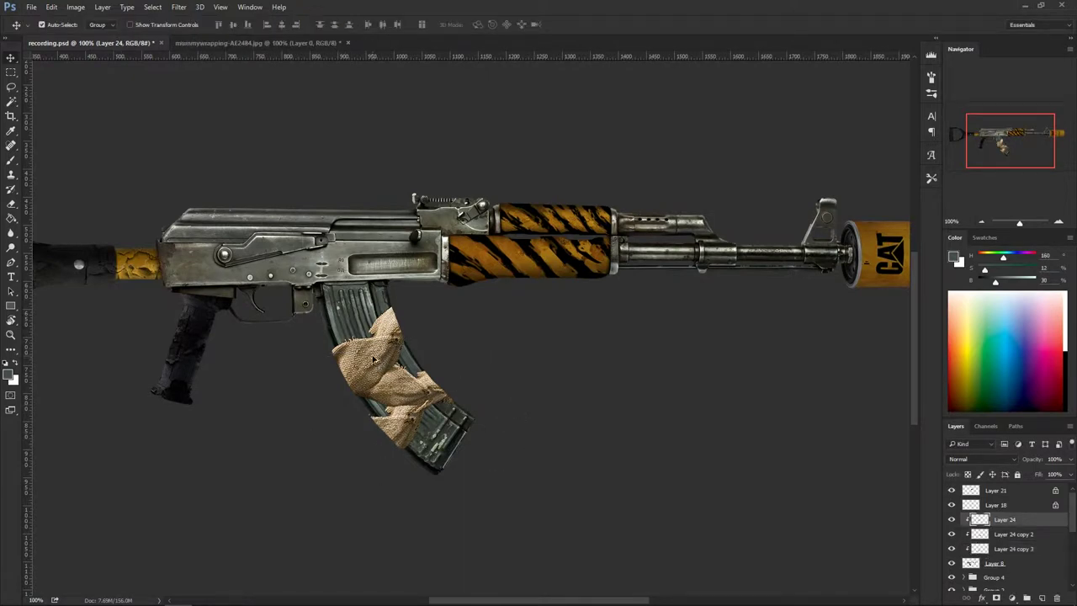
left_click_drag(373, 360, 357, 336)
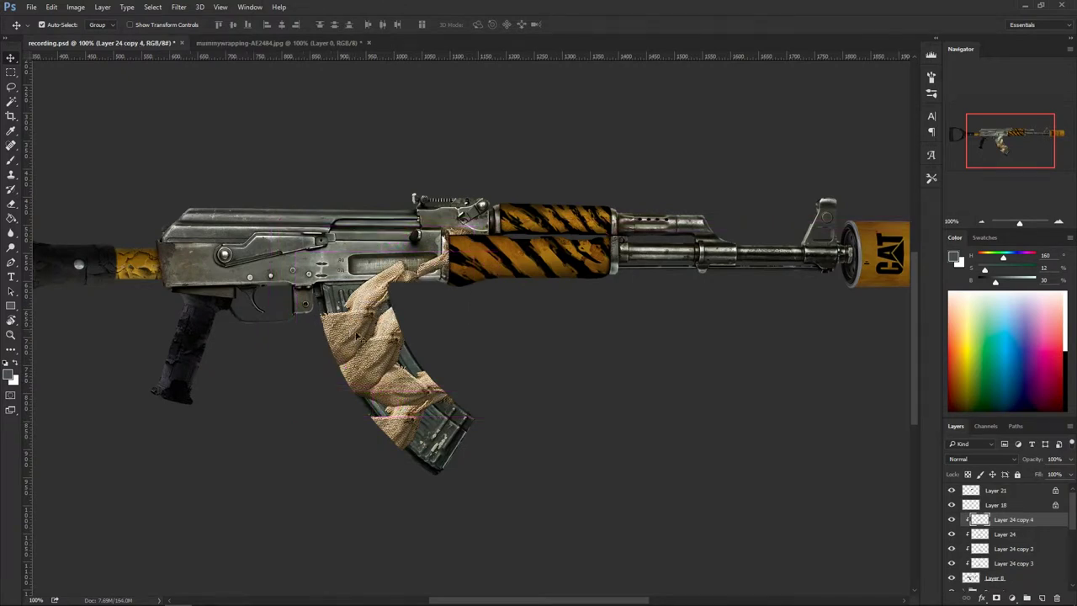
key("ctrl+t")
left_click_drag(505, 321, 524, 536)
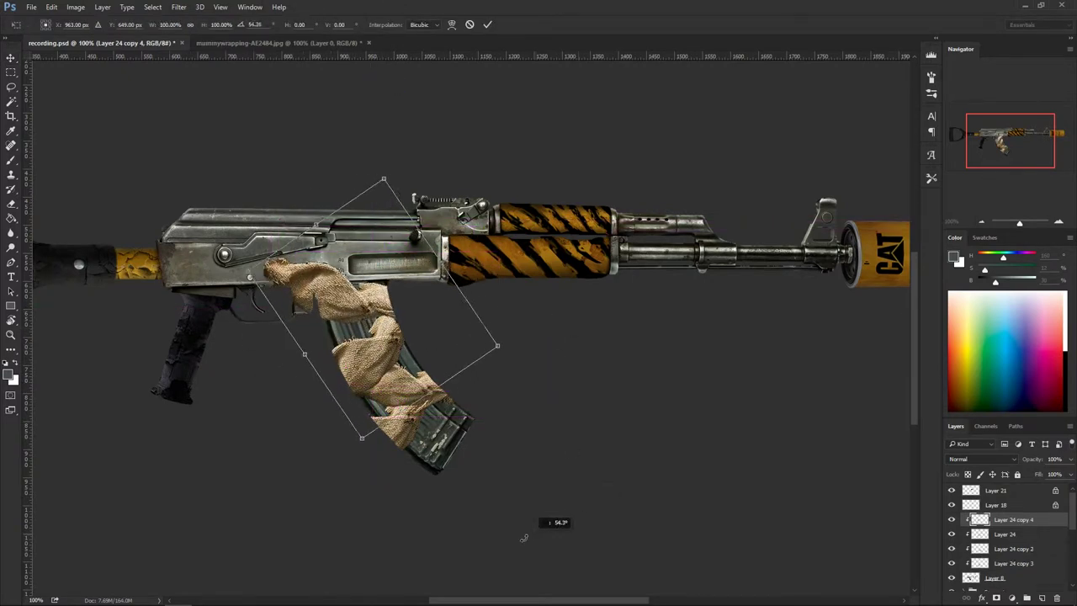
left_click_drag(442, 316, 486, 397)
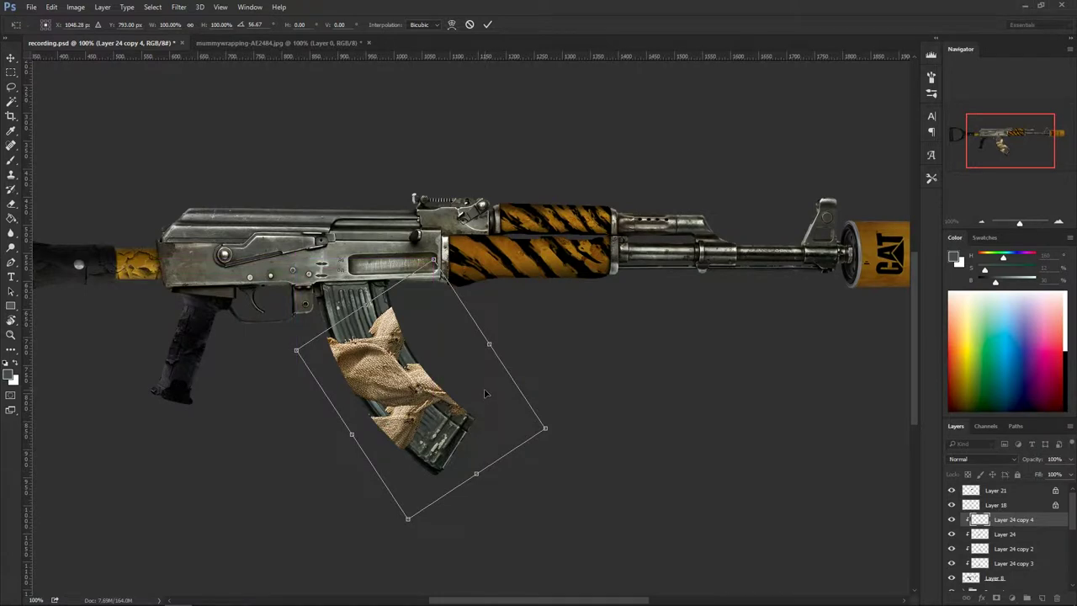
key("Return")
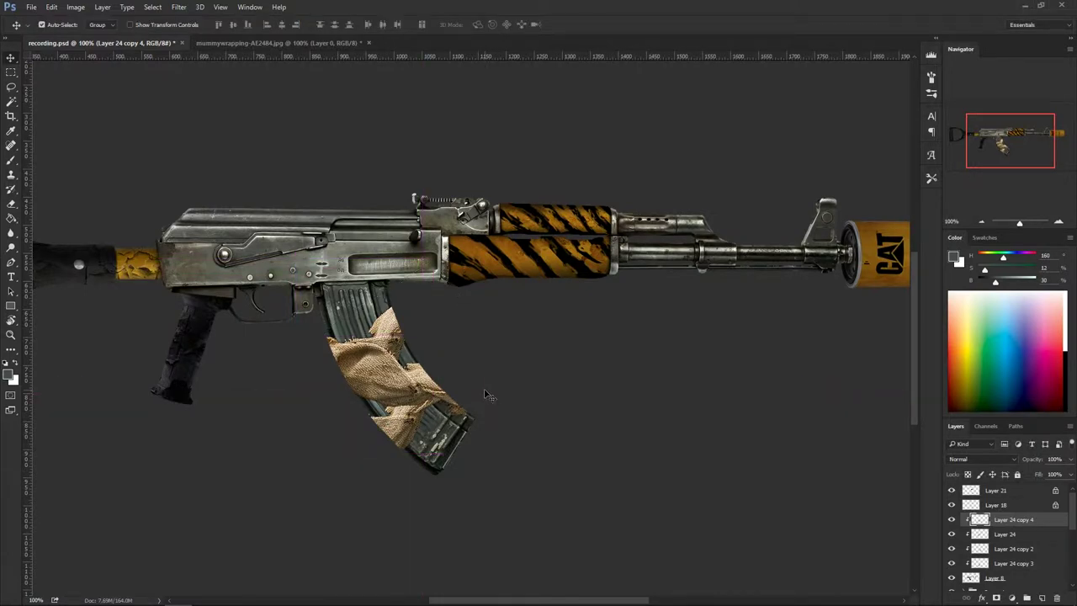
key("ctrl+bracketleft")
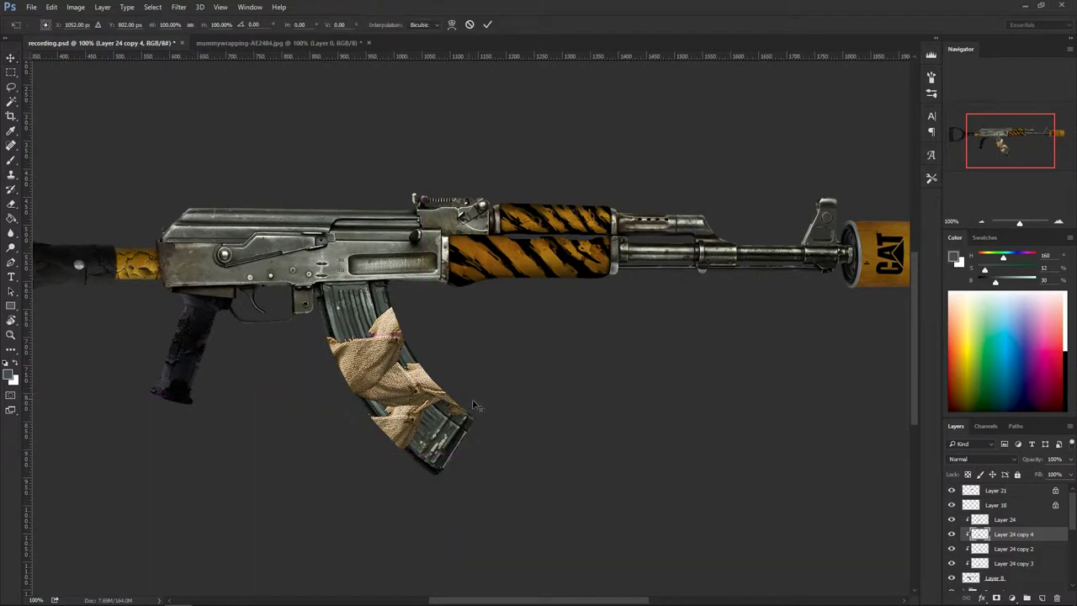
Step: Rotate Layer 24 copy 4 about 5° and move it up to cover the upper magazine above the first burlap wrap
key("ctrl+t")
left_click_drag(499, 413, 495, 365)
left_click_drag(605, 382, 652, 406)
left_click_drag(498, 351, 493, 373)
mouse_move(610, 404)
left_mouse_down()
mouse_move(607, 444)
mouse_move(597, 392)
mouse_move(594, 410)
left_mouse_up()
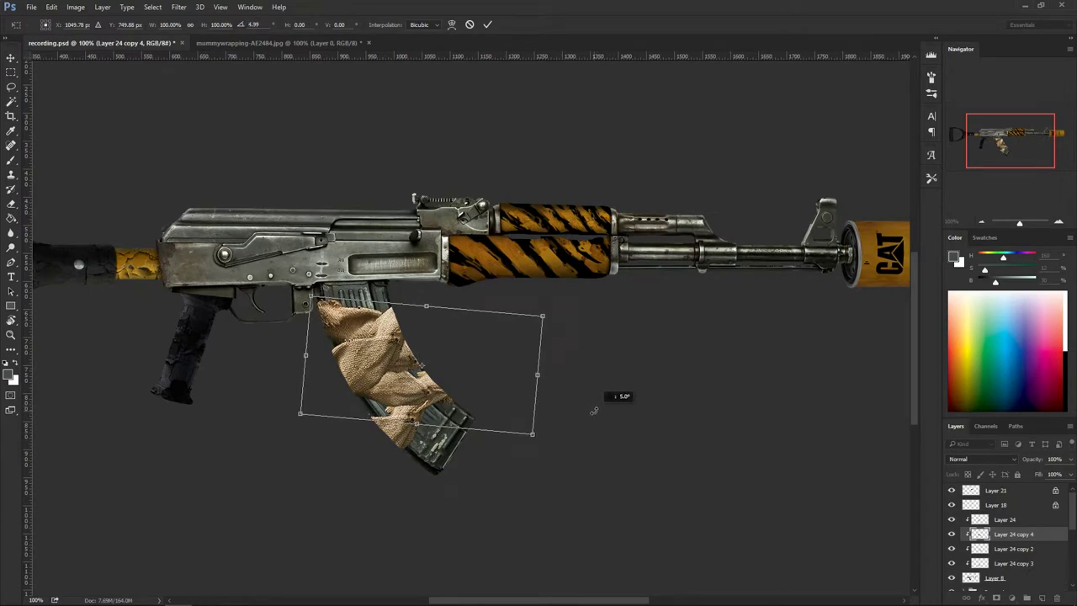
left_click_drag(484, 375, 475, 373)
key("Return")
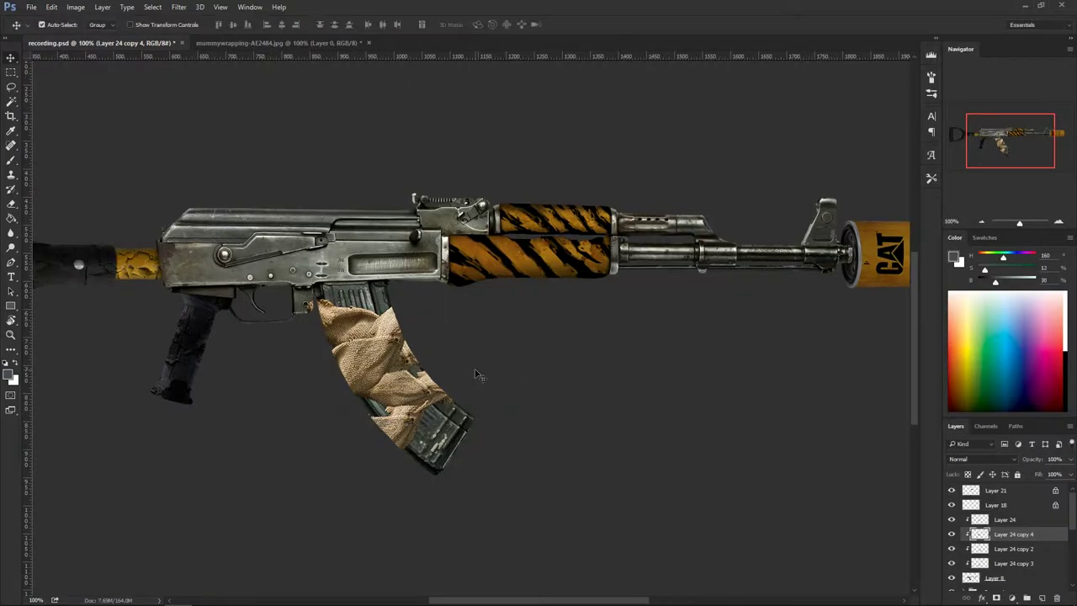
Step: Erase the stray burlap scrap of Layer 24 copy 4 over the magazine catch behind the magazine
key("ctrl+plus")
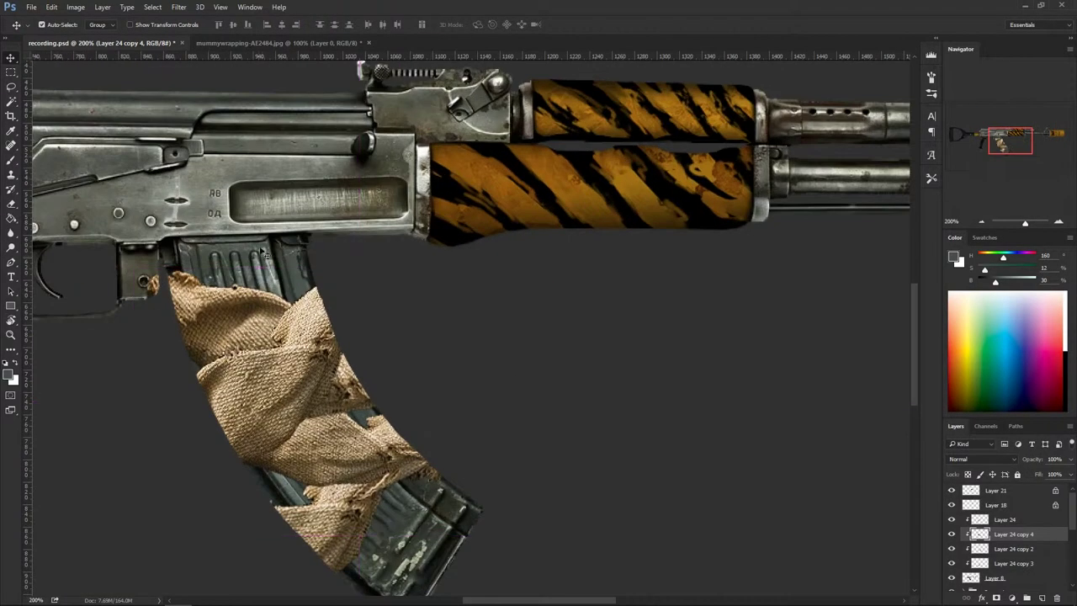
left_click_drag(416, 335, 552, 311)
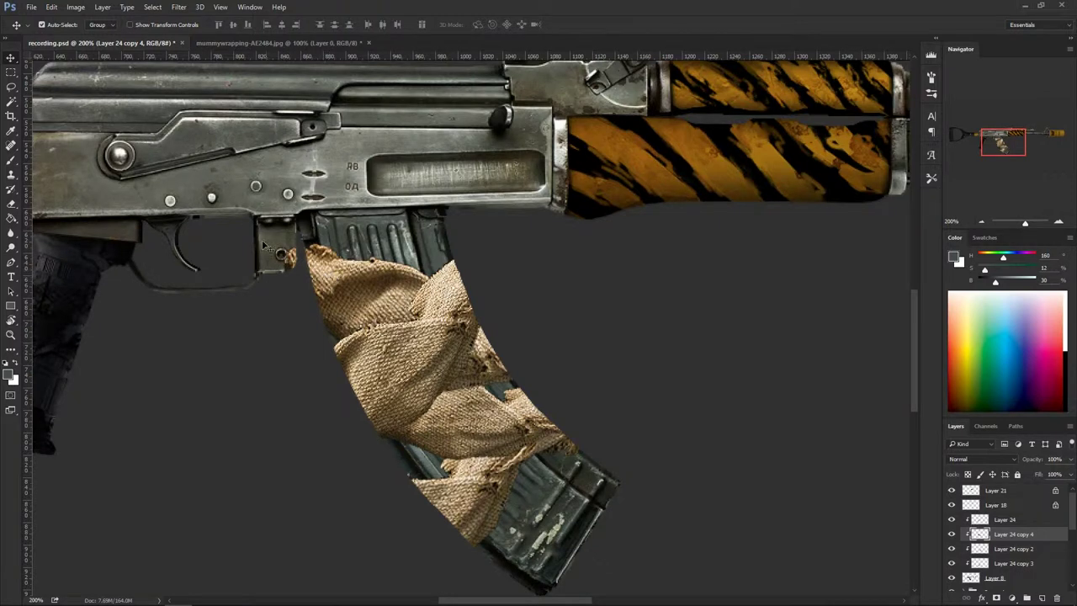
key("e")
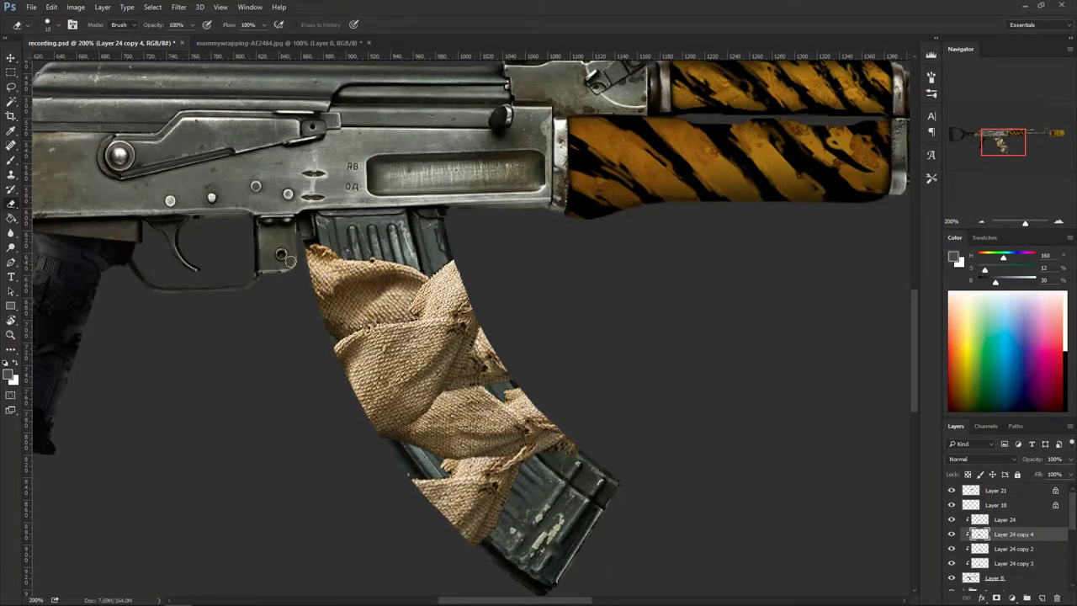
mouse_move(642, 334)
left_mouse_down()
mouse_move(641, 300)
mouse_move(594, 318)
left_mouse_up()
Step: Reposition the two lower burlap pieces, Layer 24 copy 2 and copy 3, to close the gaps between the wraps
key("v")
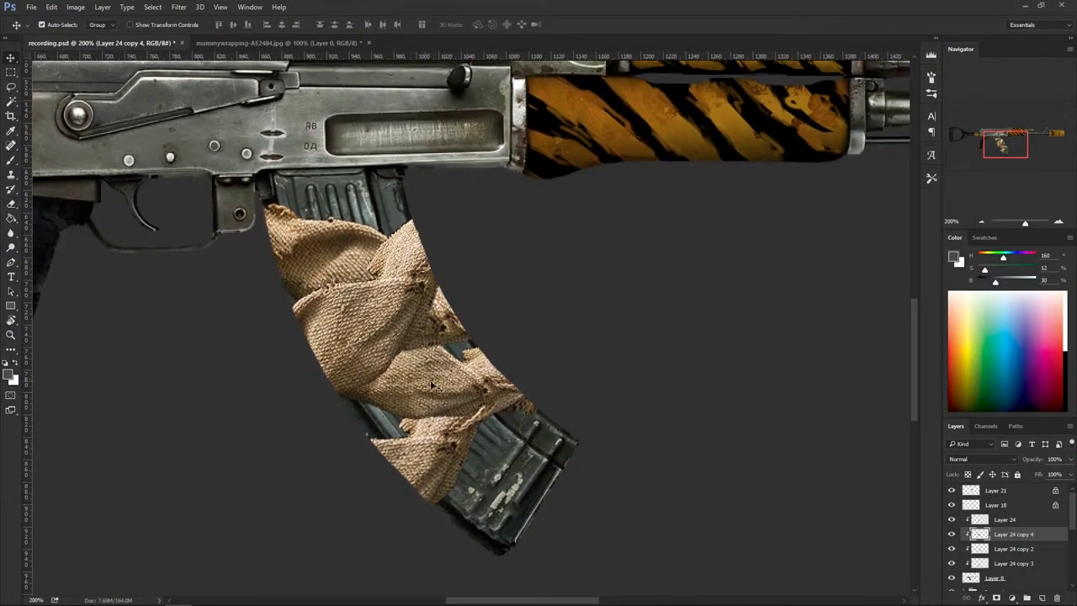
mouse_move(431, 382)
left_mouse_down()
mouse_move(420, 373)
mouse_move(418, 384)
mouse_move(372, 384)
mouse_move(479, 380)
mouse_move(459, 391)
left_mouse_up()
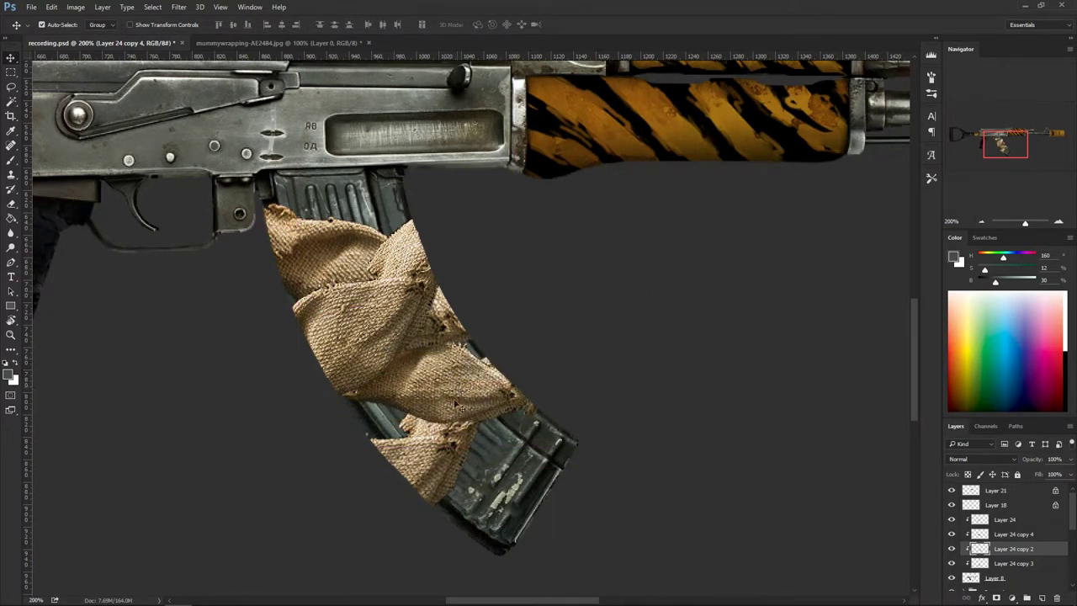
left_click(425, 462)
left_click_drag(425, 461, 467, 406)
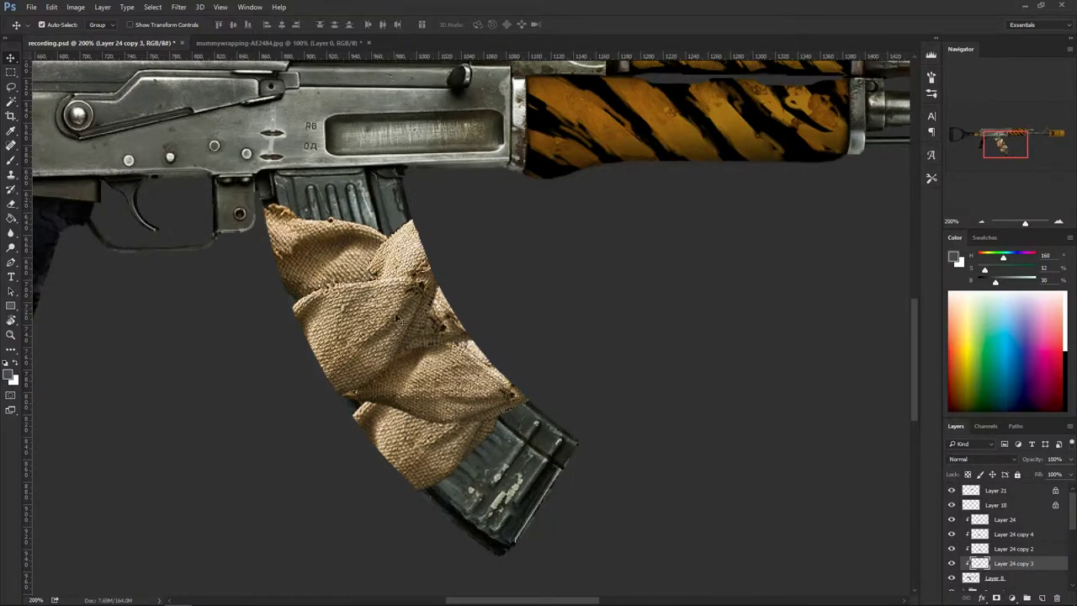
Step: Lock the transparent pixels of Layer 24 copy 4 and choose the soft round 300 px brush with 0% hardness
left_click(310, 265)
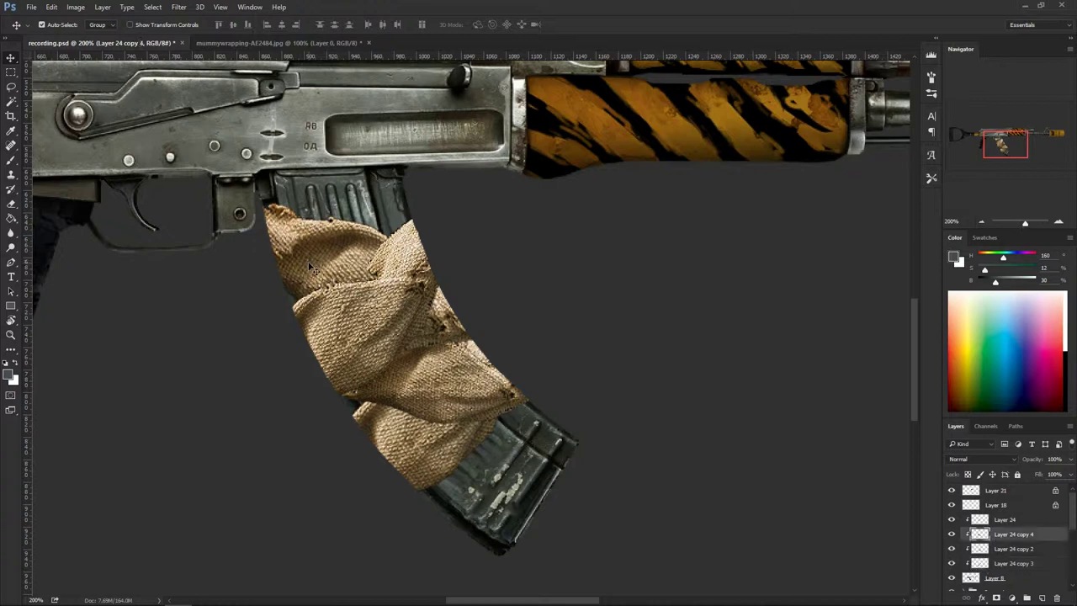
left_click(951, 534)
left_click(952, 534)
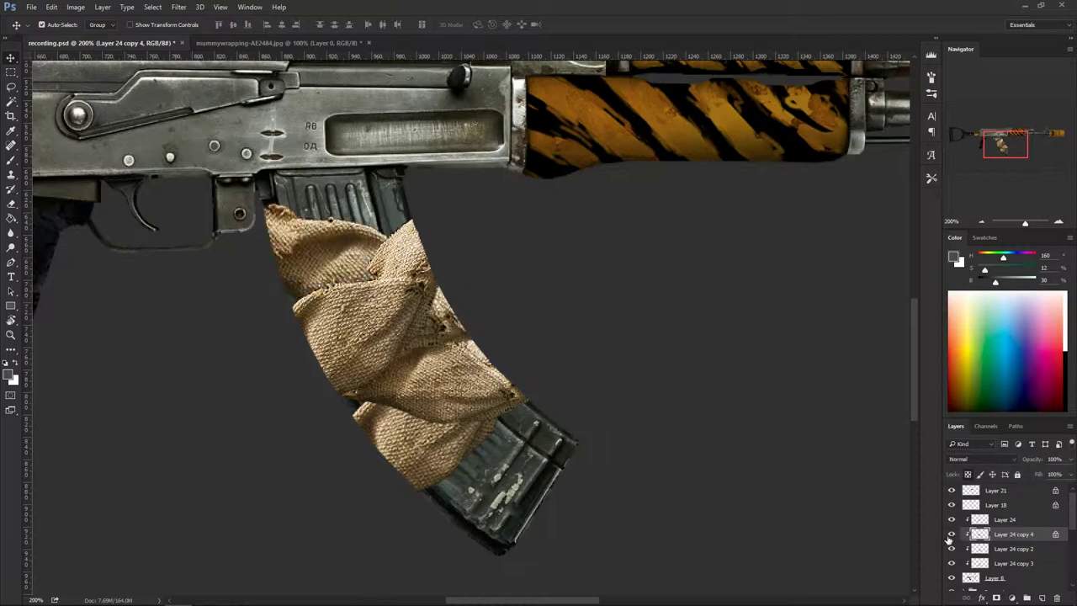
right_click(424, 336)
right_click(341, 264)
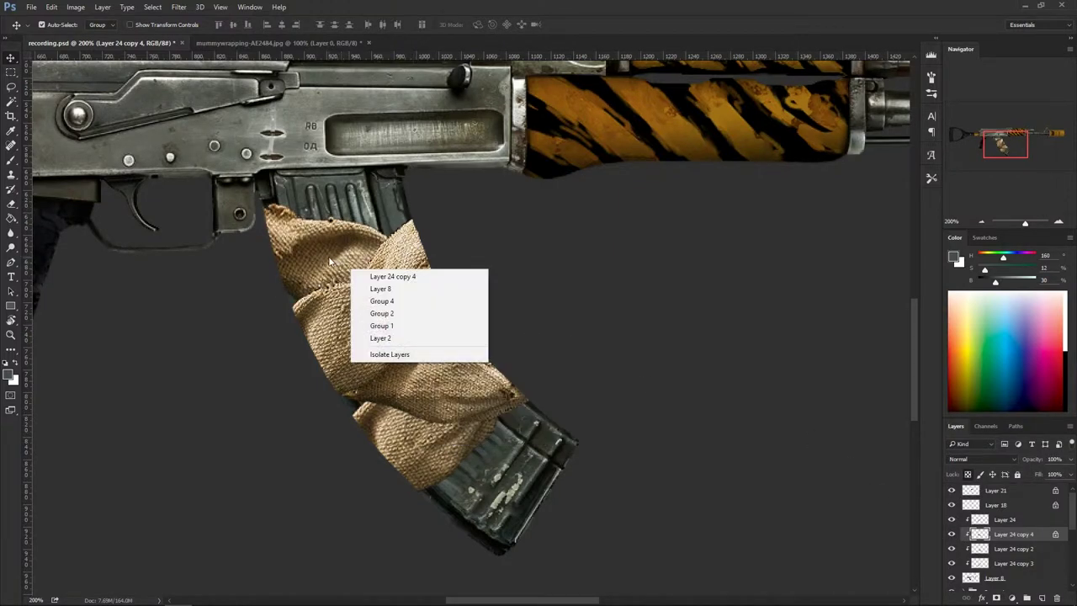
left_click(327, 265)
key("b")
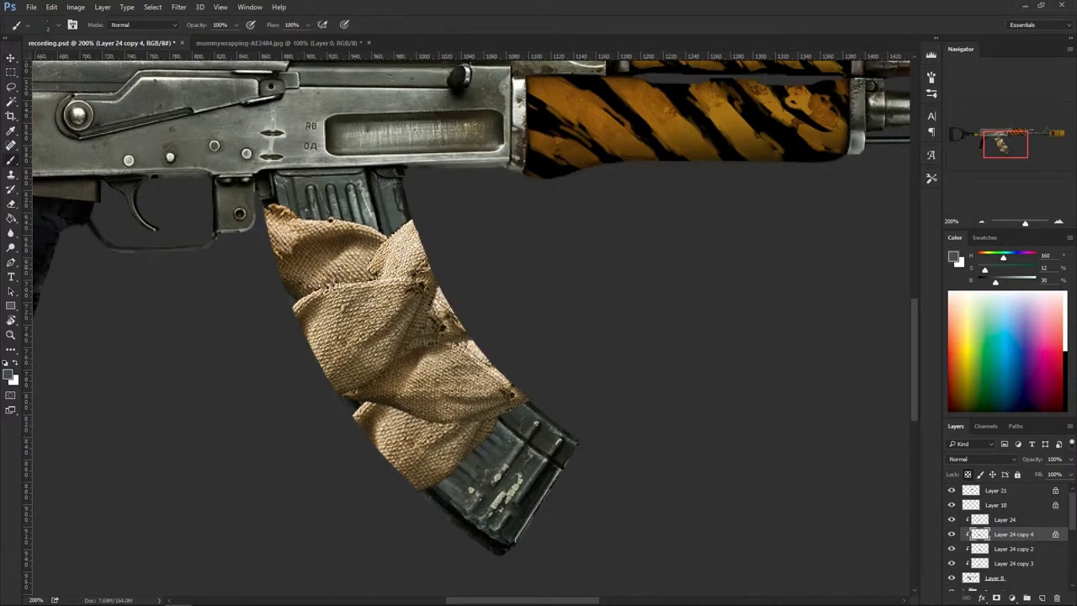
right_click(355, 220)
left_click(595, 503)
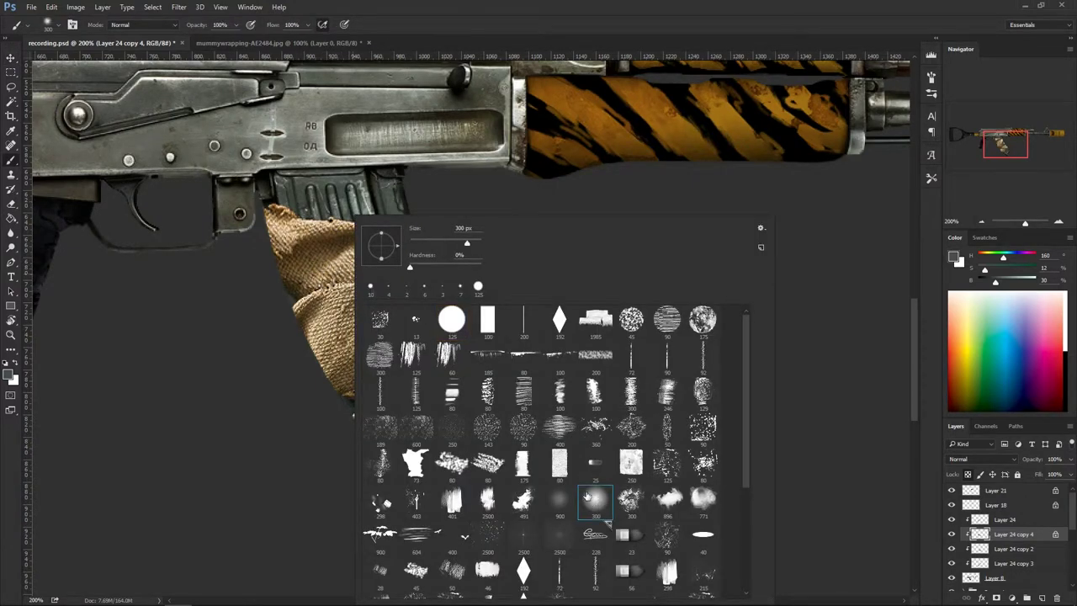
mouse_move(251, 270)
left_mouse_down()
mouse_move(320, 319)
mouse_move(390, 332)
left_mouse_up()
key("ctrl+z")
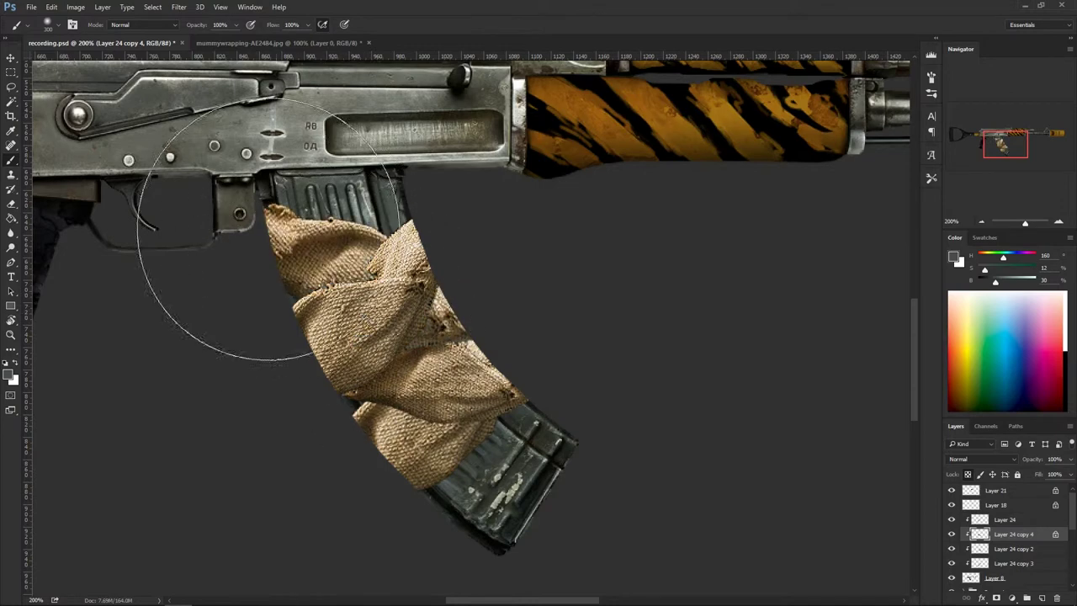
Step: Sample near-black from the pistol grip and paint a soft shadow with a smaller brush on Layer 24 copy 4 where the next wrap overlaps it
left_click(82, 202, "alt")
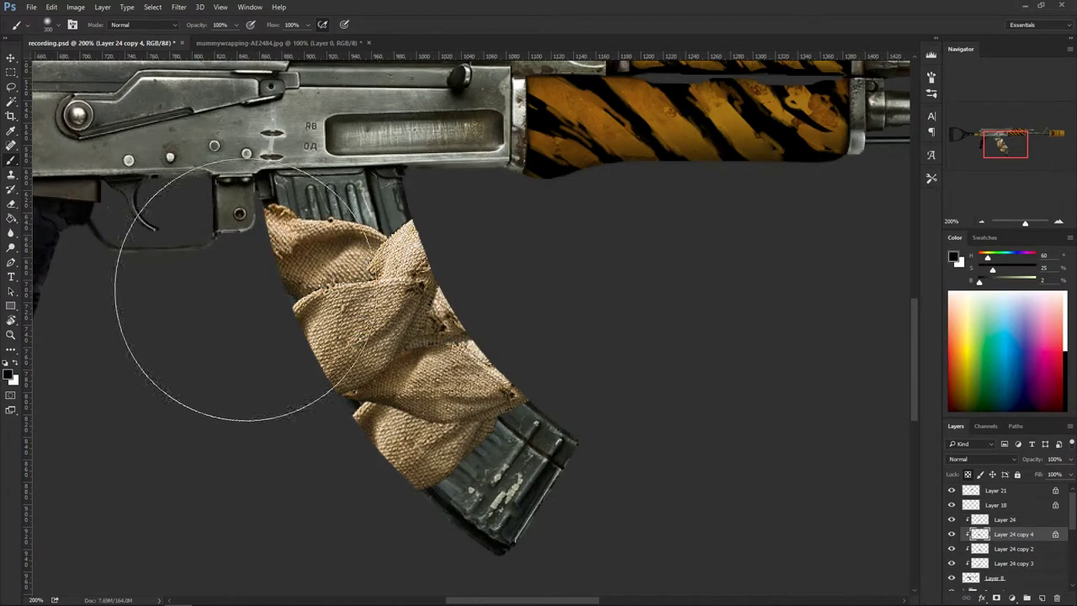
key("bracketleft")
key("bracketleft")
key("bracketleft")
key("bracketleft")
key("bracketleft")
key("bracketleft")
key("bracketleft")
key("bracketleft")
key("bracketleft")
key("bracketleft")
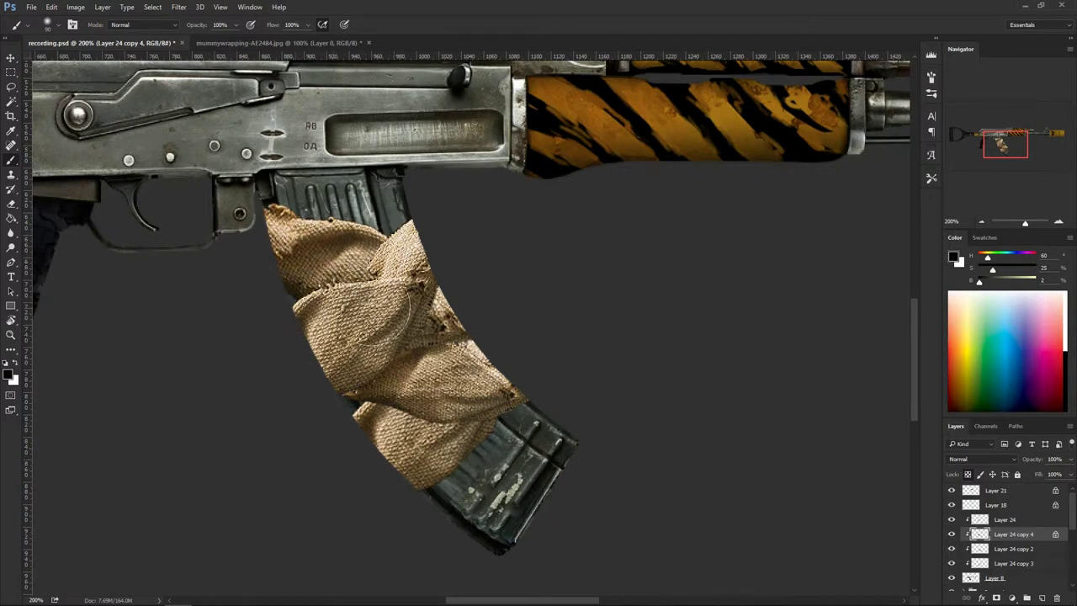
key("ctrl+z")
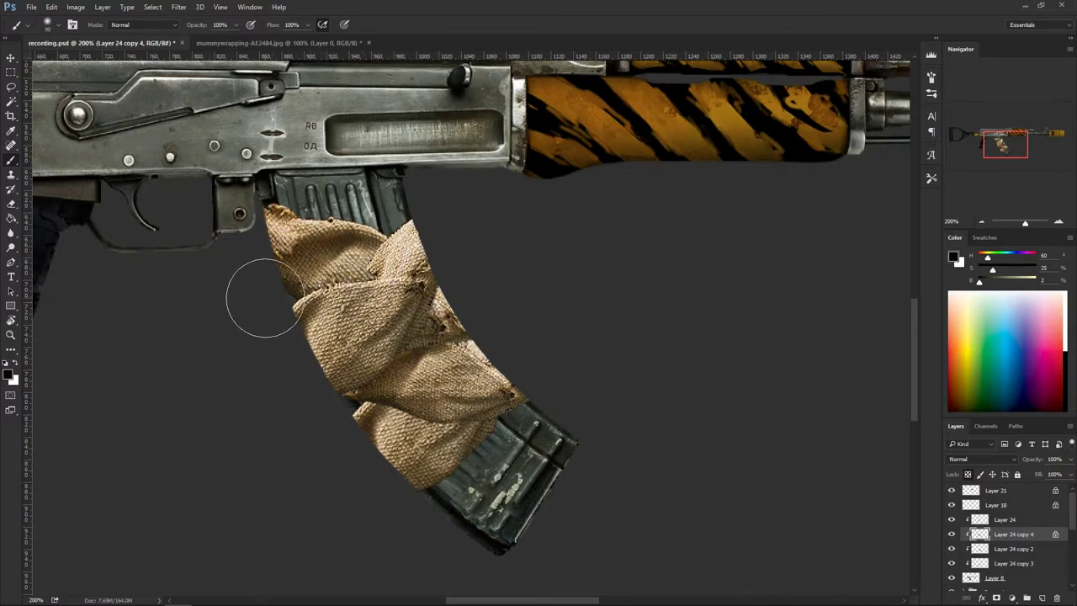
left_click_drag(260, 297, 395, 296)
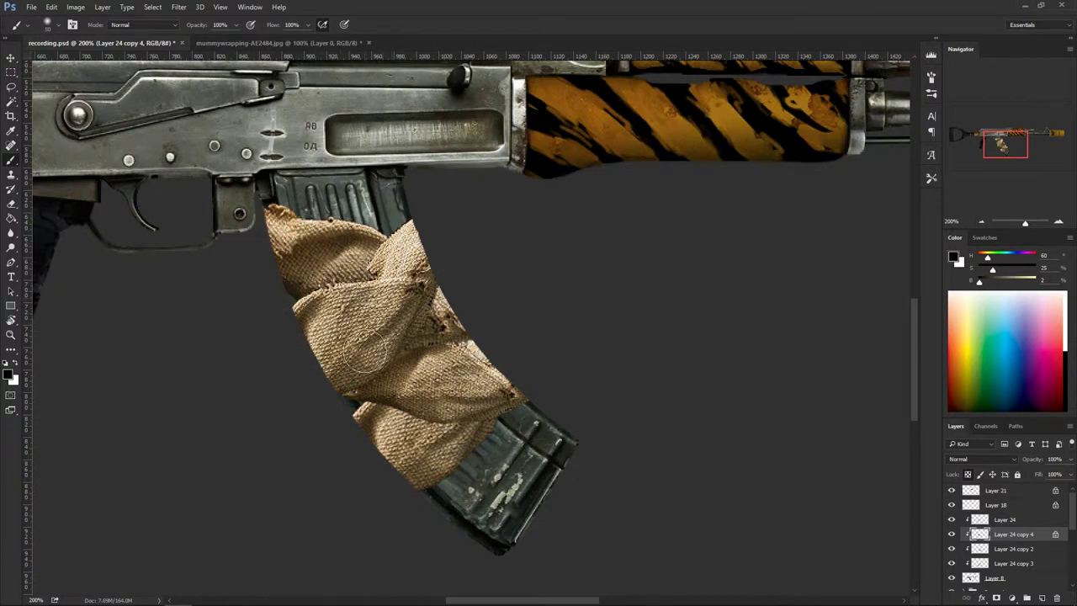
Step: Lock the transparent pixels of Layer 24 copy 2 and shade the burlap beneath the overlapping wrap
left_click(951, 548)
left_click(951, 549)
left_click(990, 551)
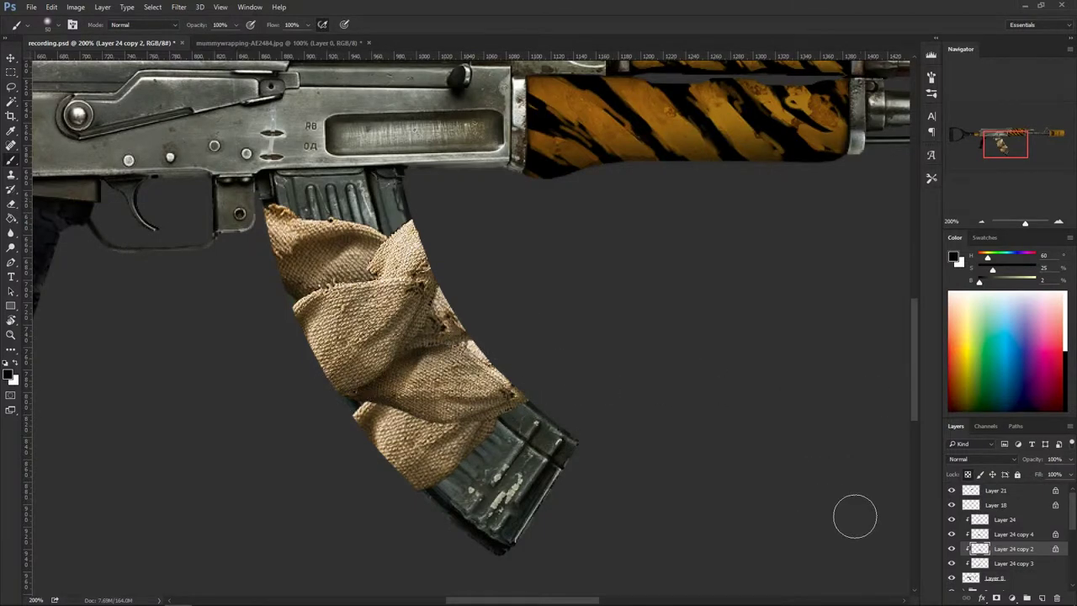
Step: Lock the transparent pixels of Layer 24 copy 3 and paint soft shadows under the wrap above it and along the magazine's edges
left_click(951, 562)
left_click(951, 563)
left_click(988, 566)
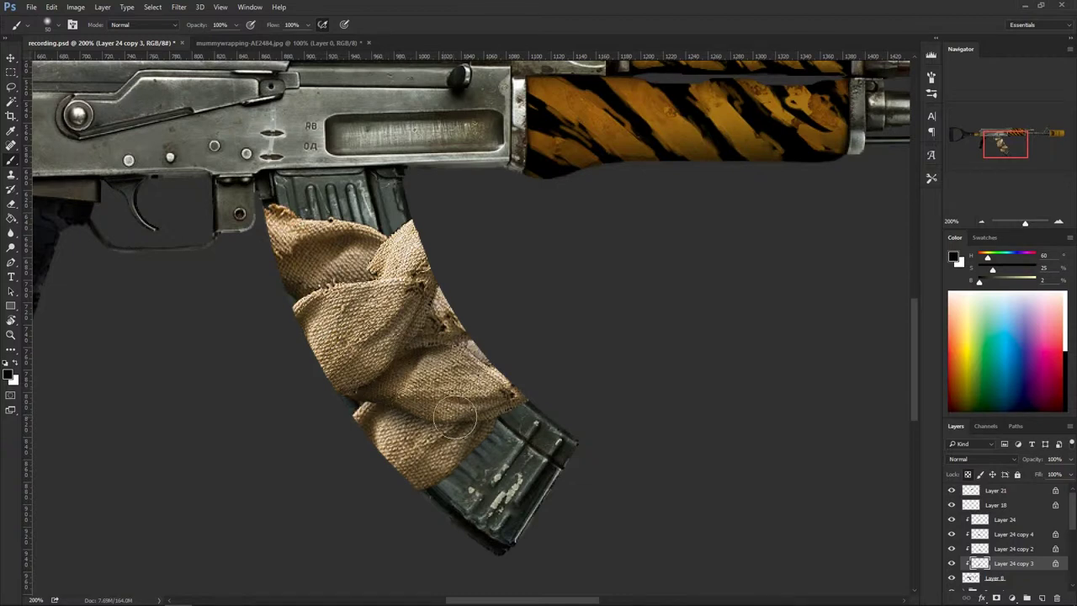
left_click(951, 563)
left_click(951, 562)
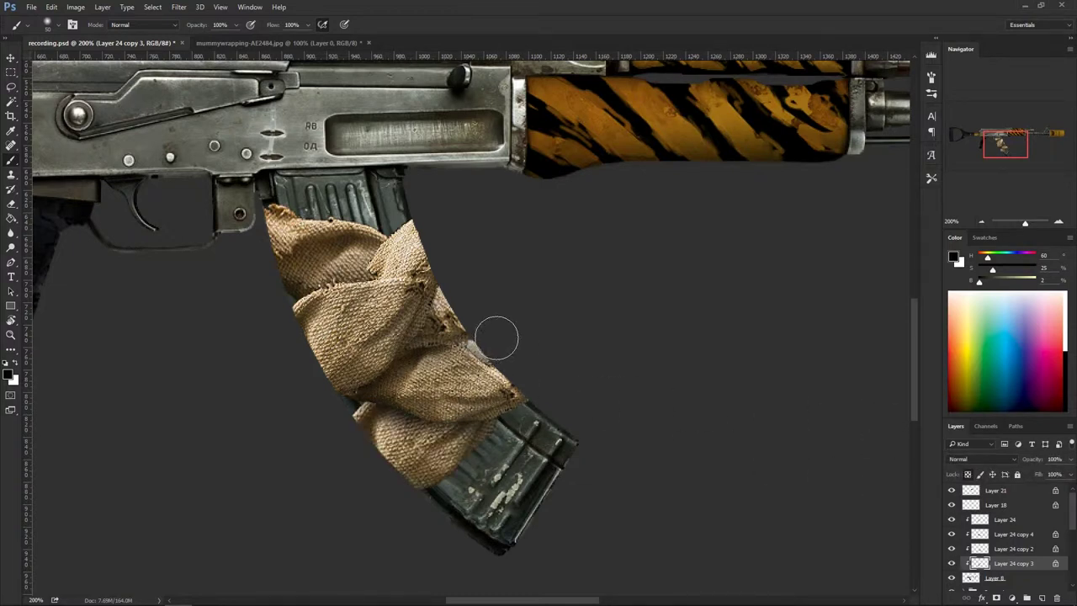
mouse_move(483, 341)
left_mouse_down()
mouse_move(532, 380)
mouse_move(534, 401)
left_mouse_up()
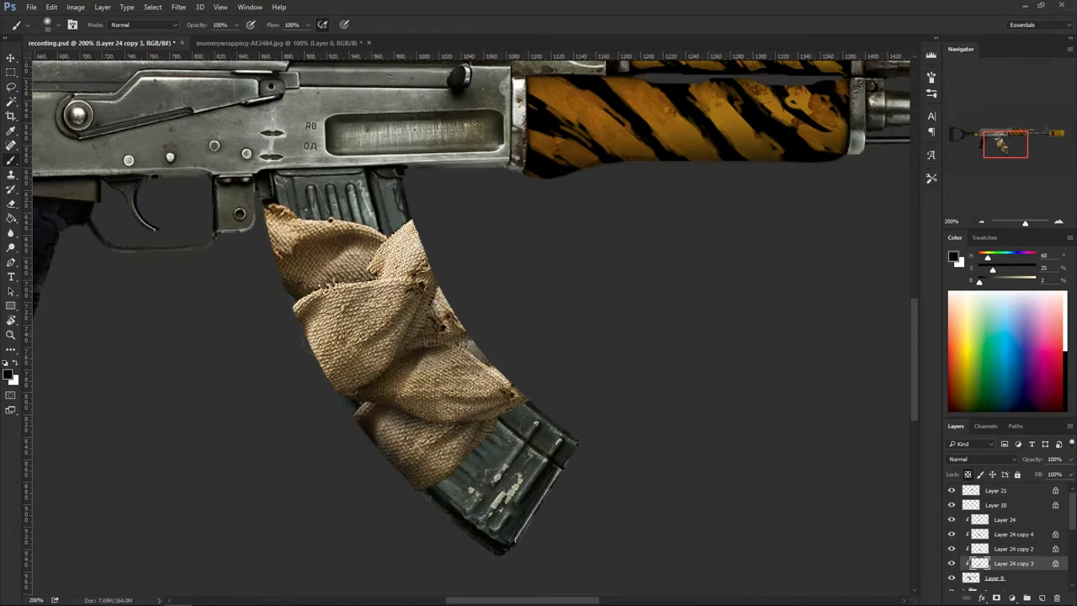
Step: Lock the transparent pixels of Layer 24 and darken the outer edges of its burlap wrap
left_click(951, 520)
left_click(951, 520)
left_click(997, 521)
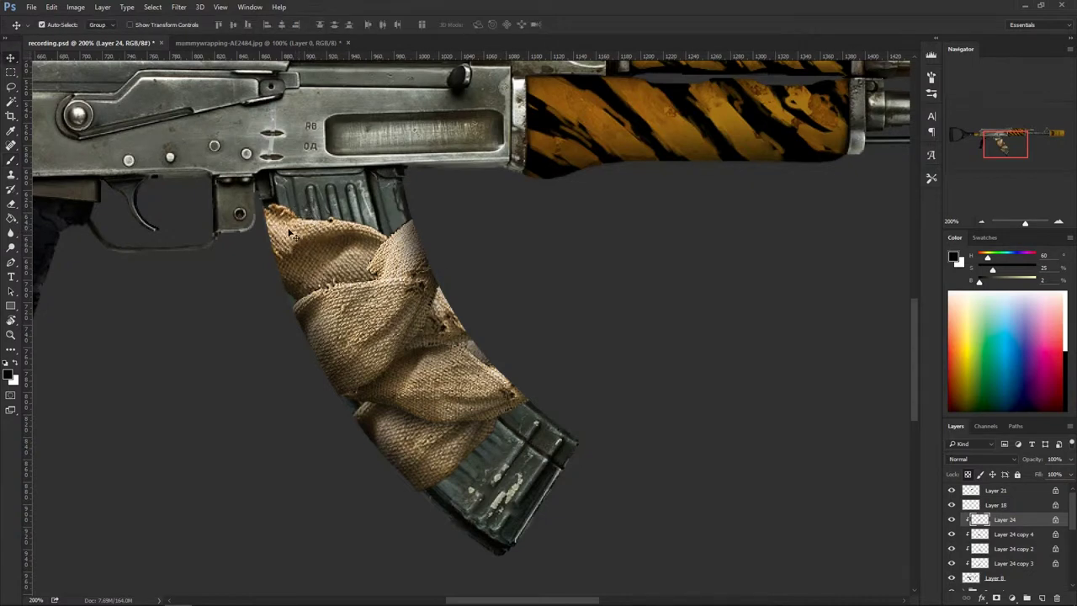
Step: Darken the outer edges of Layer 24 copy 4 and Layer 24 copy 2 along the magazine with the soft black brush
key("alt+bracketleft")
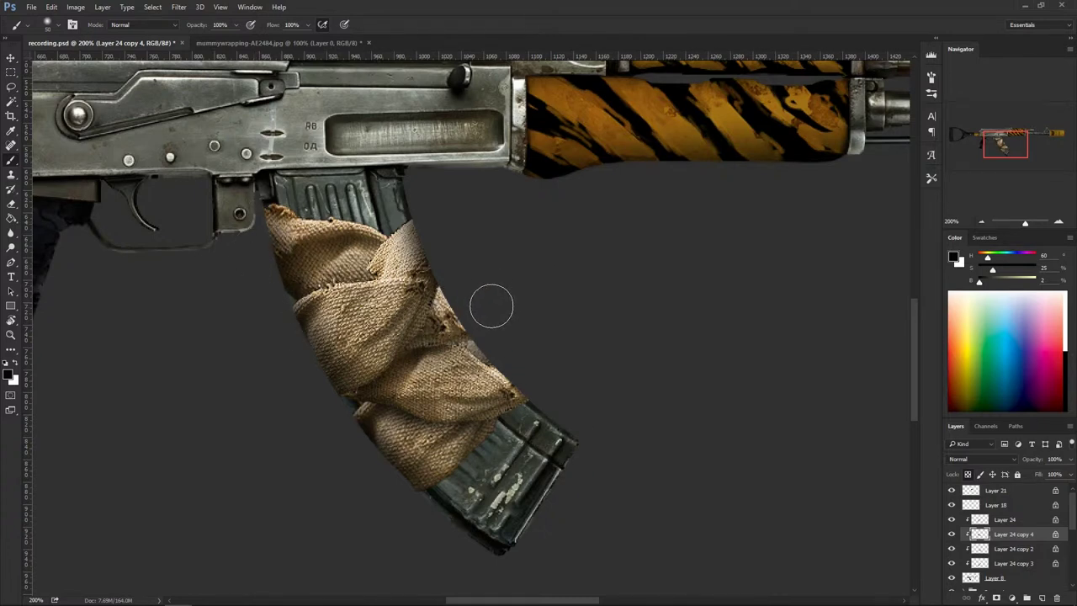
key("v")
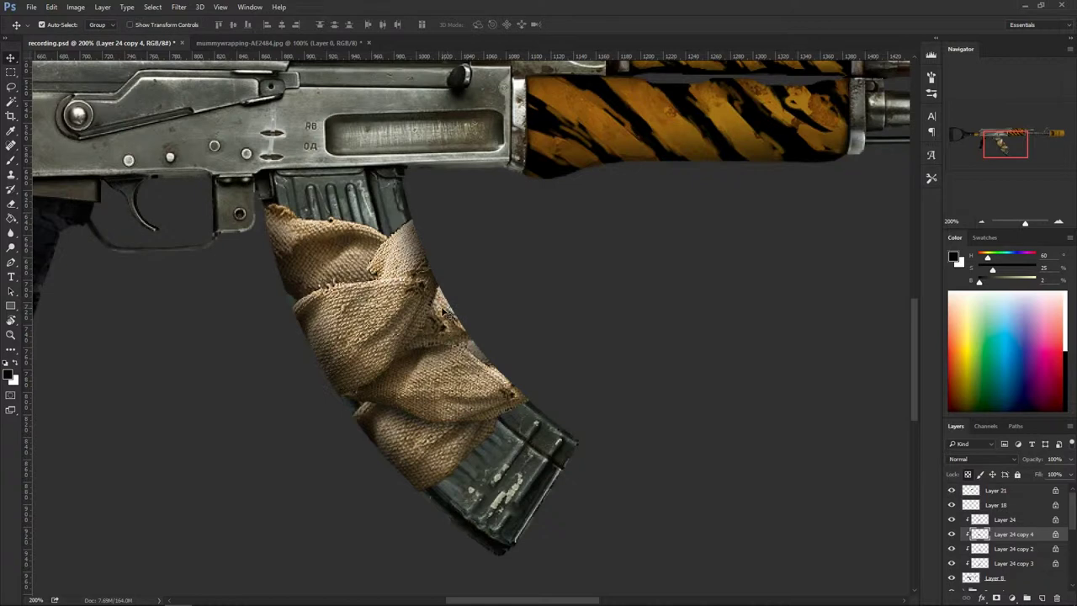
key("b")
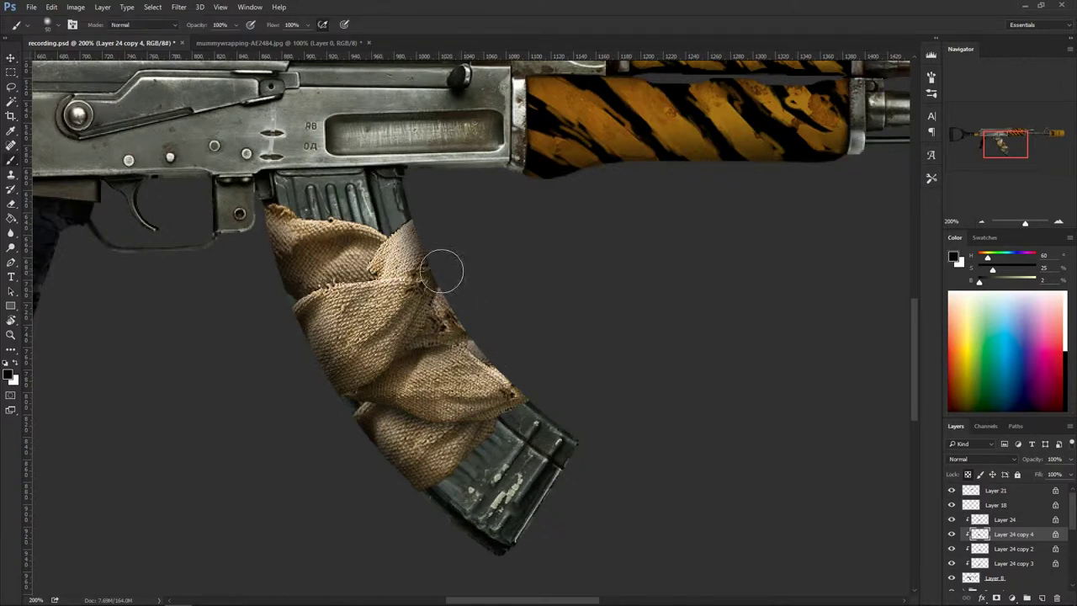
key("ctrl")
left_click(505, 390, "ctrl")
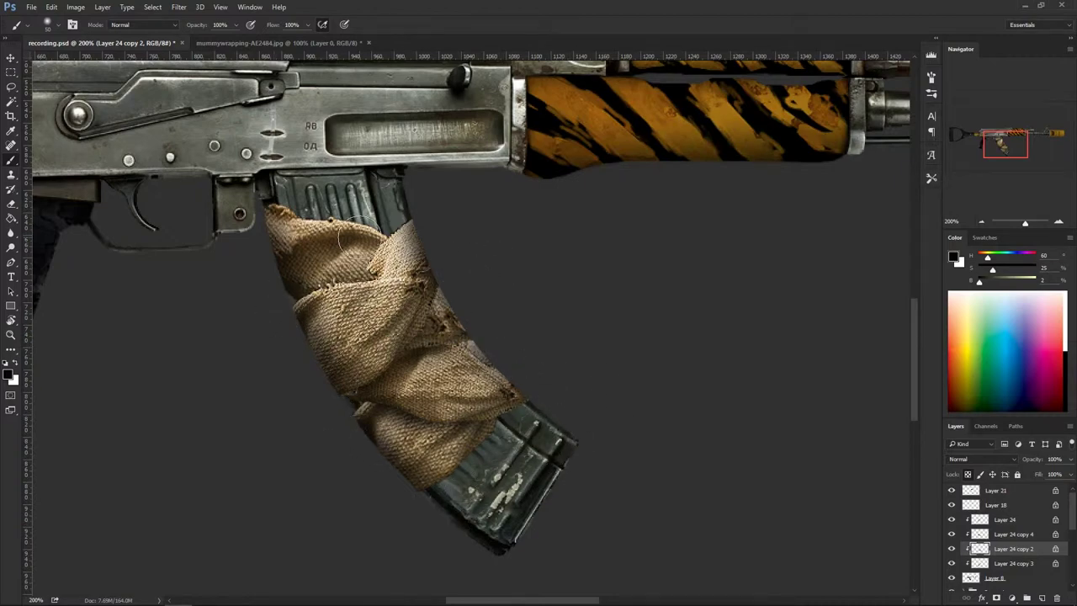
Step: Group the four burlap layers, from Layer 24 down to Layer 24 copy 3
key("v")
key("ctrl+minus")
key("ctrl+minus")
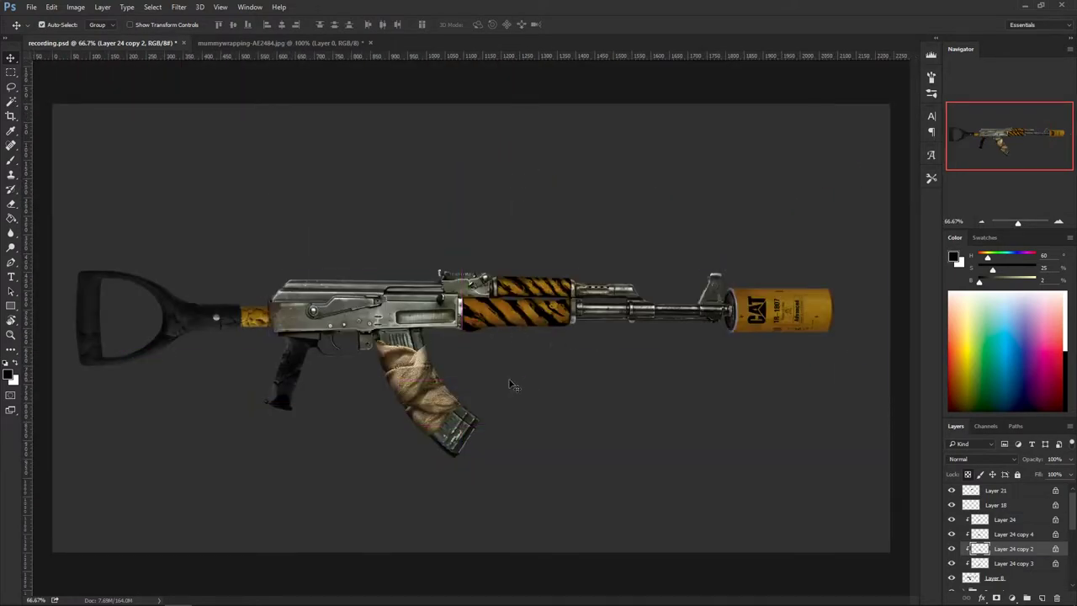
key("ctrl+plus")
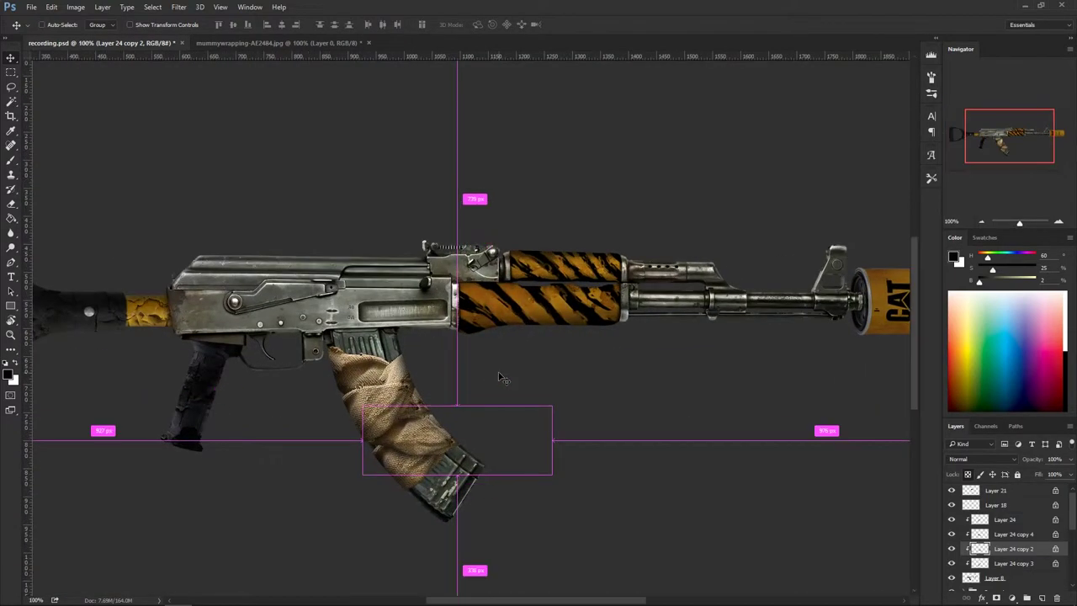
left_click(1006, 564)
left_click(1005, 520, "shift")
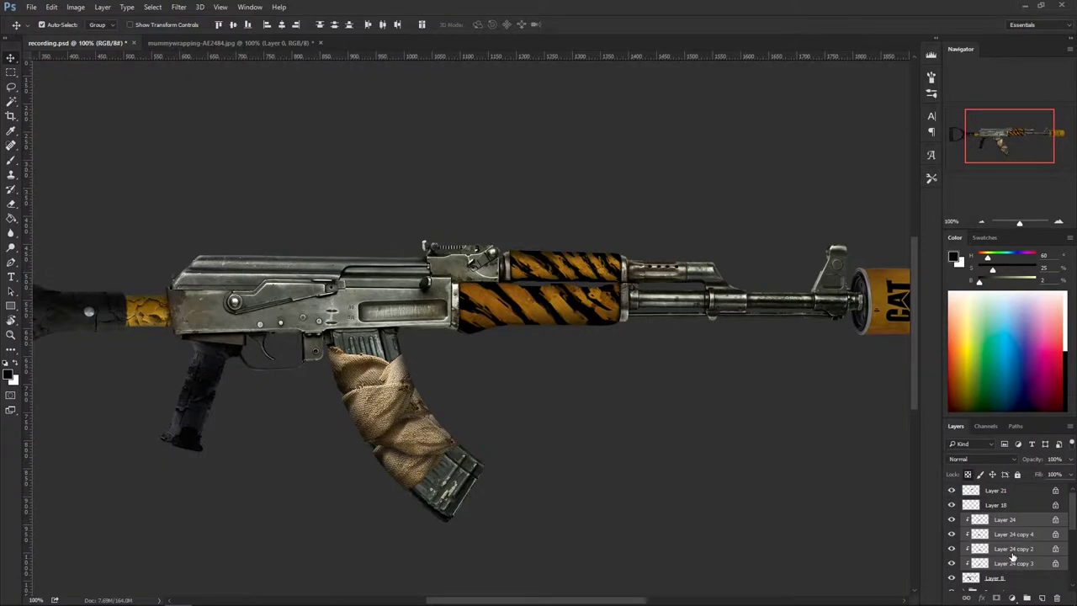
key("ctrl+g")
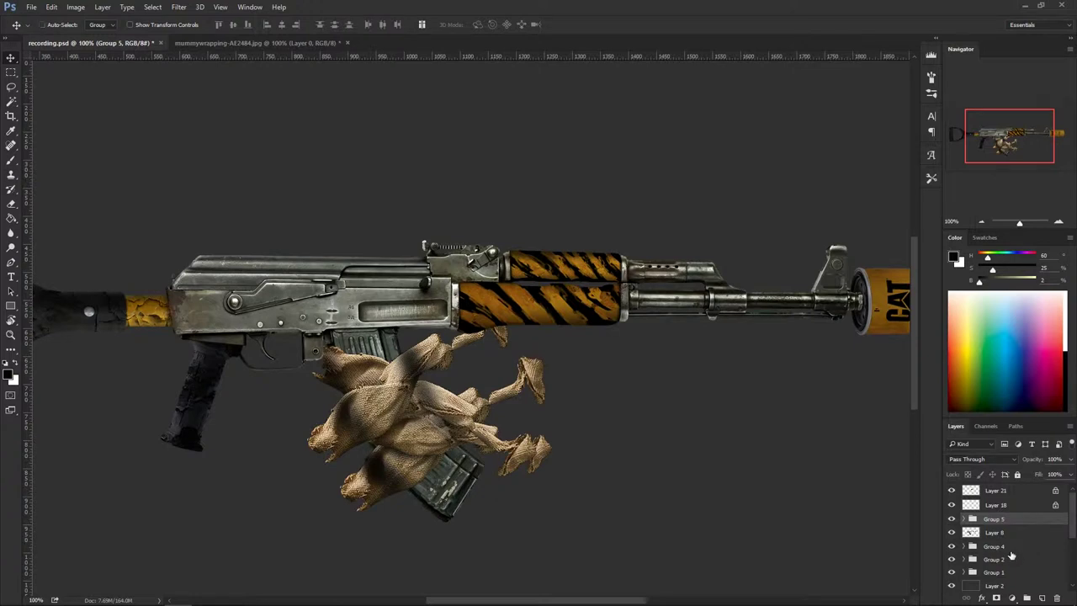
Step: Duplicate Group 5, hide the copy, and move it below Layer 2 as a backup
key("ctrl+j")
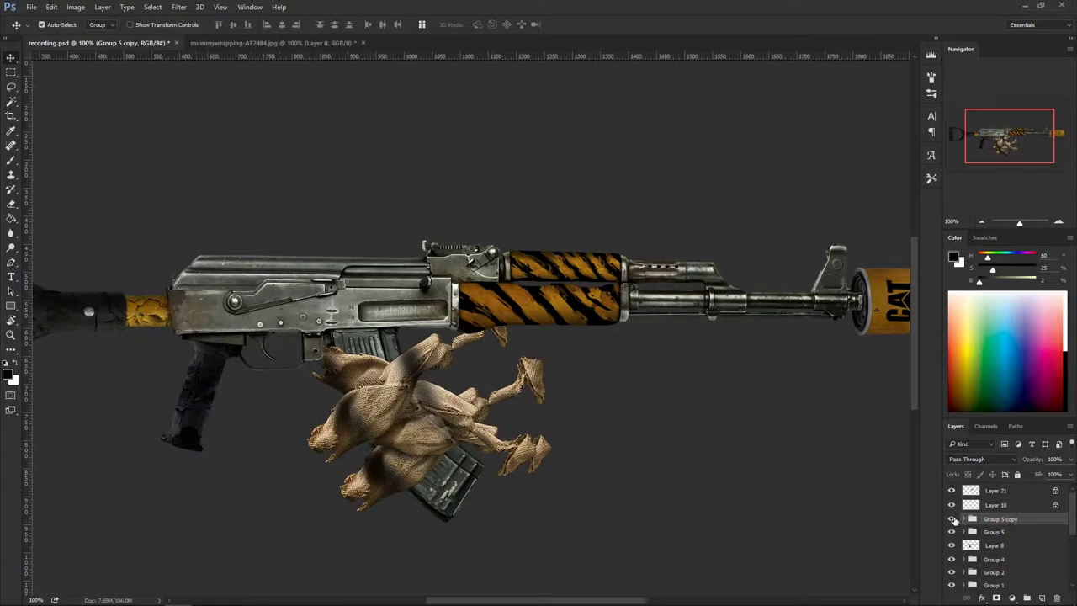
left_click(951, 519)
key("ctrl+[")
key("ctrl+[")
key("ctrl+[")
key("ctrl+[")
key("ctrl+[")
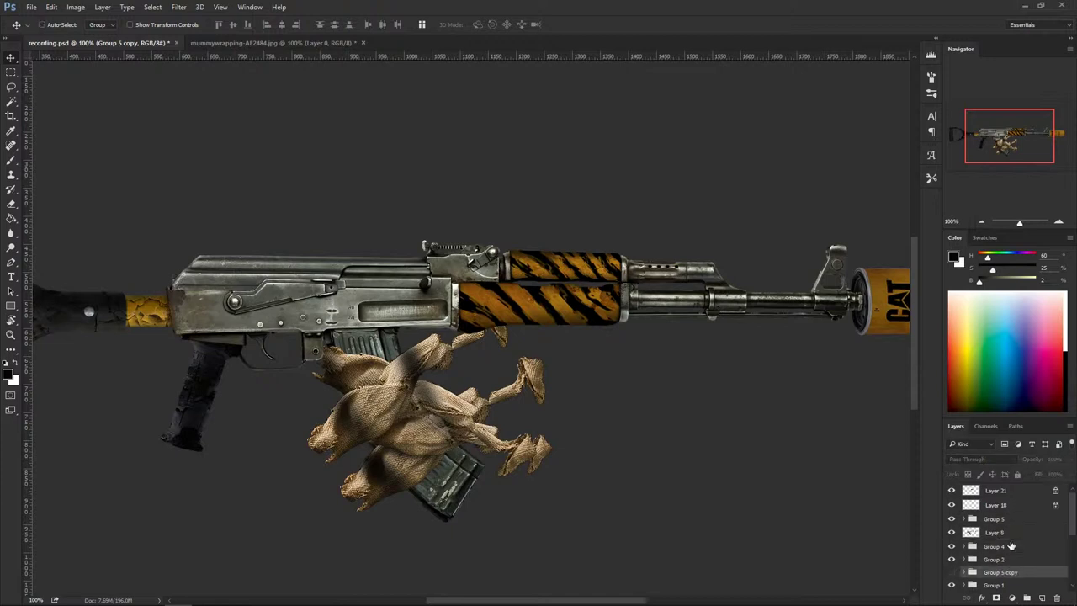
scroll(1010, 544, "down", 2)
key("ctrl+[")
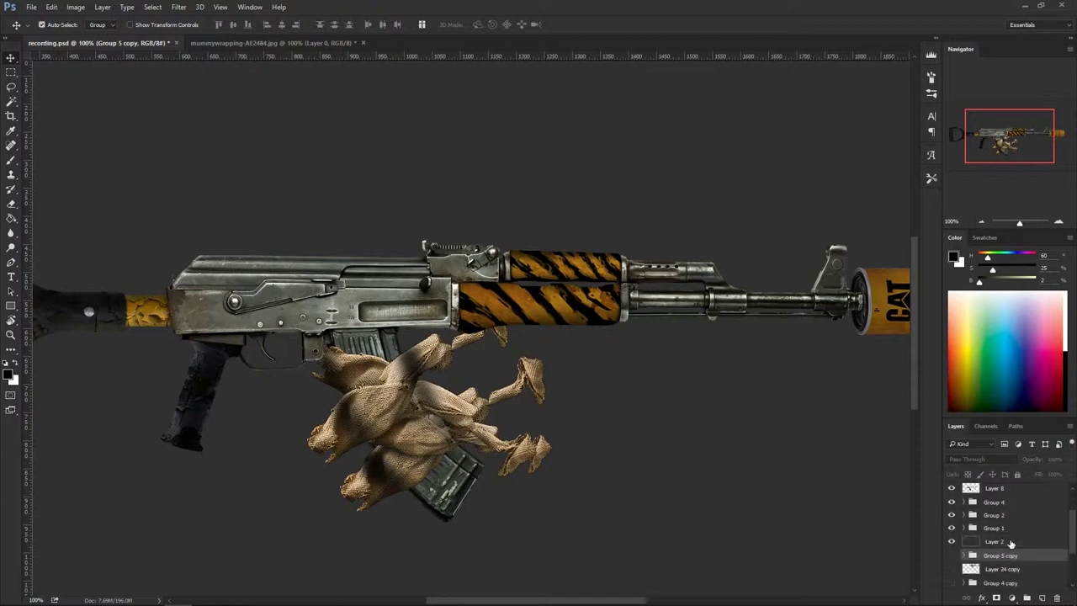
scroll(1010, 543, "up", 2)
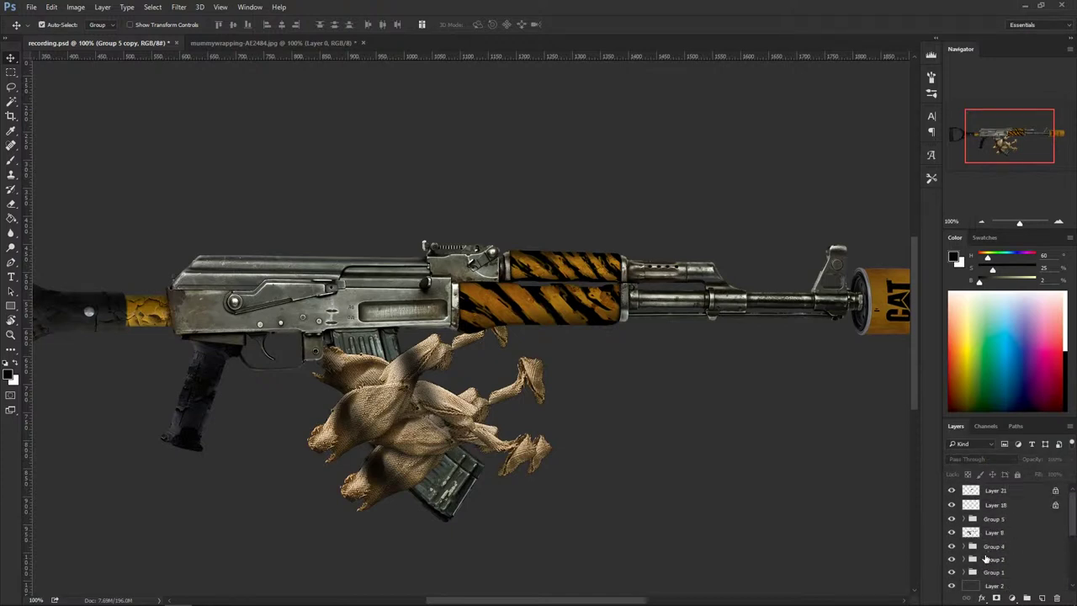
Step: Merge Group 5 with a new empty layer above it and clip the merged Layer 25 to the magazine on Layer 8
left_click(951, 519)
left_click(952, 519)
left_click(995, 522)
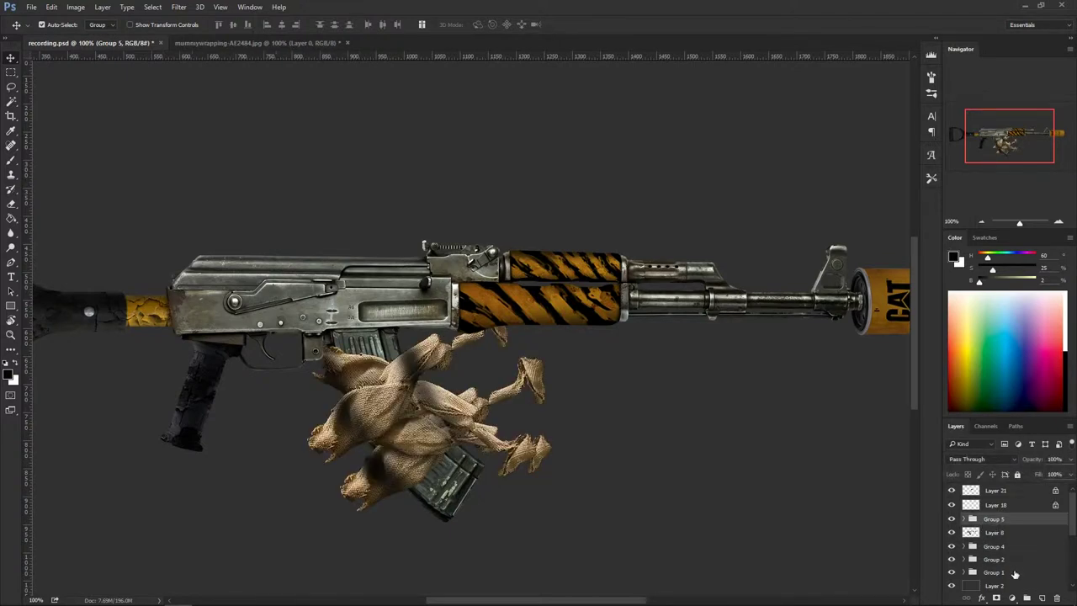
left_click(1042, 597)
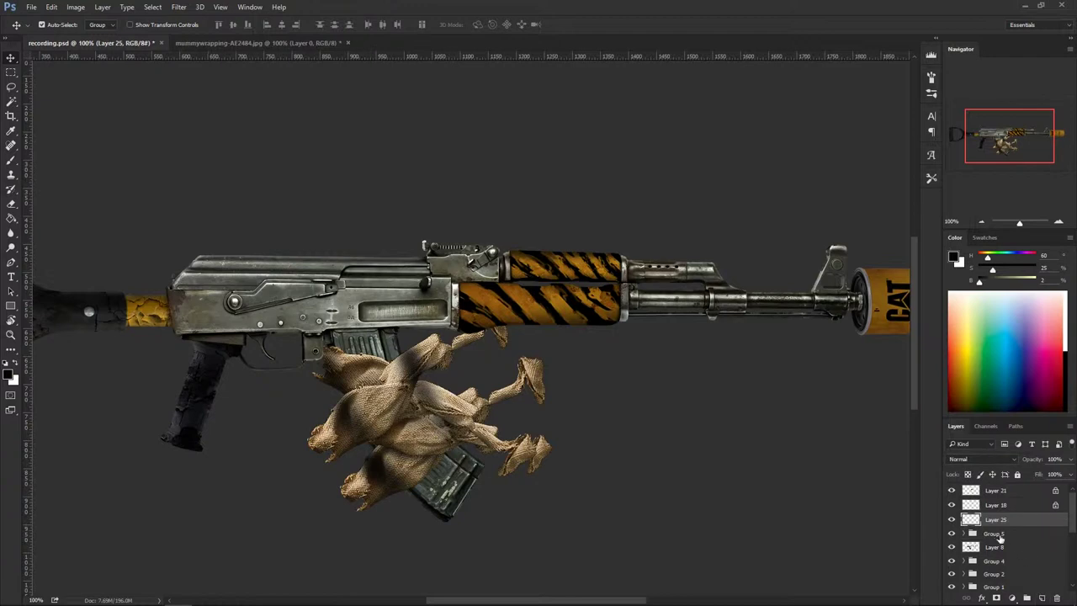
left_click(997, 535, "shift")
key("ctrl+e")
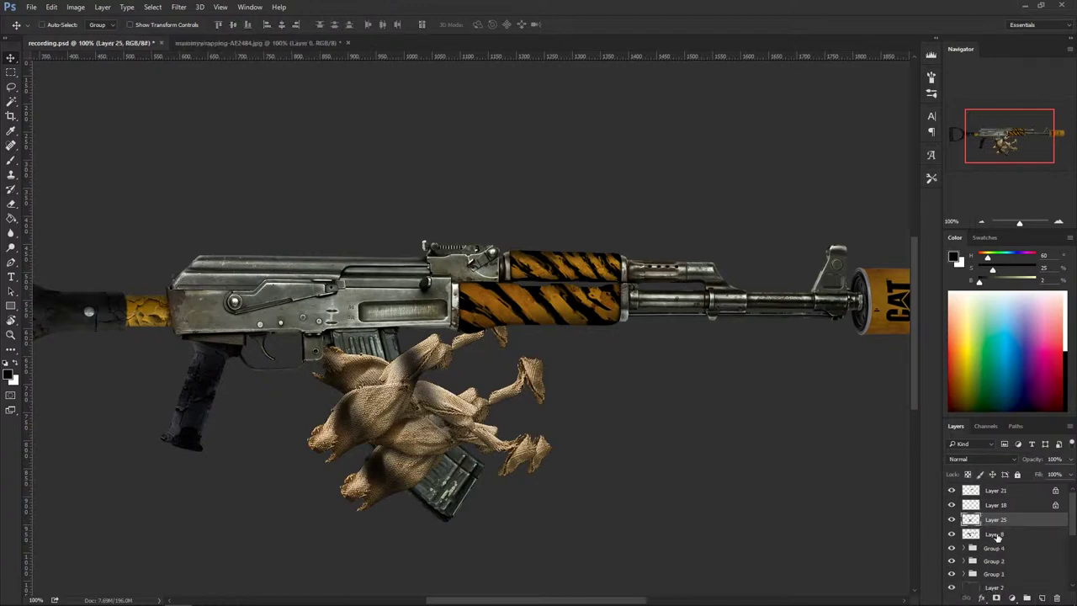
left_click(971, 523, "alt")
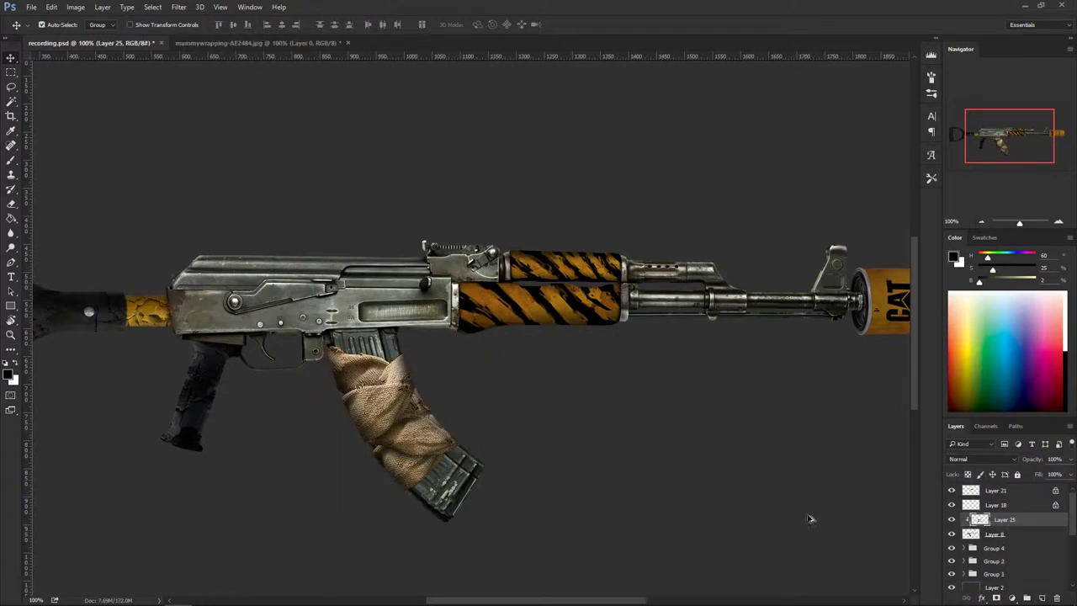
Step: Darken the burlap on Layer 25 with Levels by lowering the output white level
left_click(951, 520)
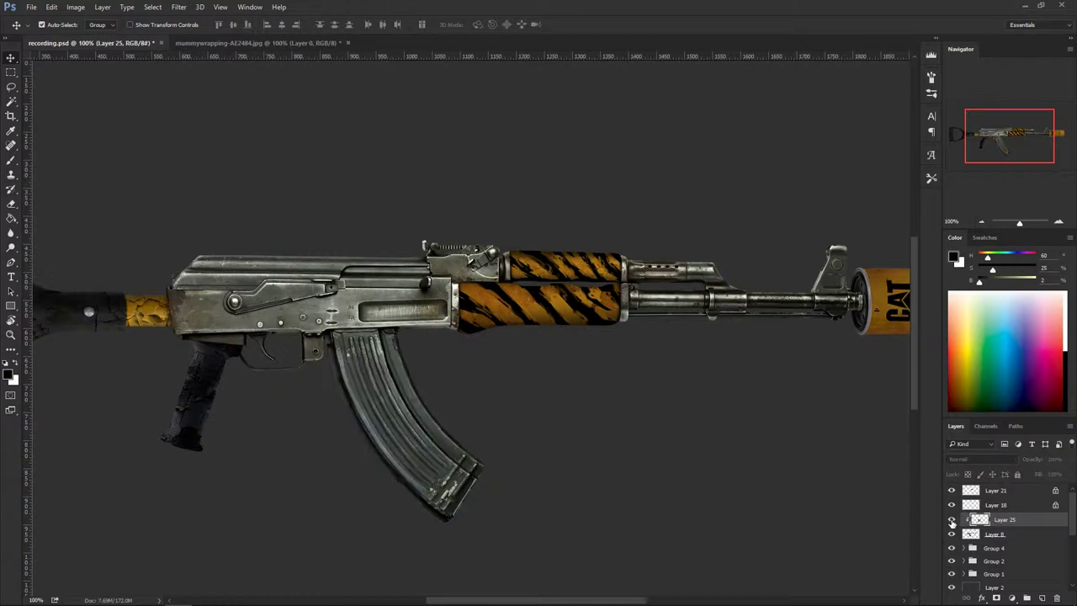
left_click(951, 520)
left_click(951, 520)
left_click(951, 520)
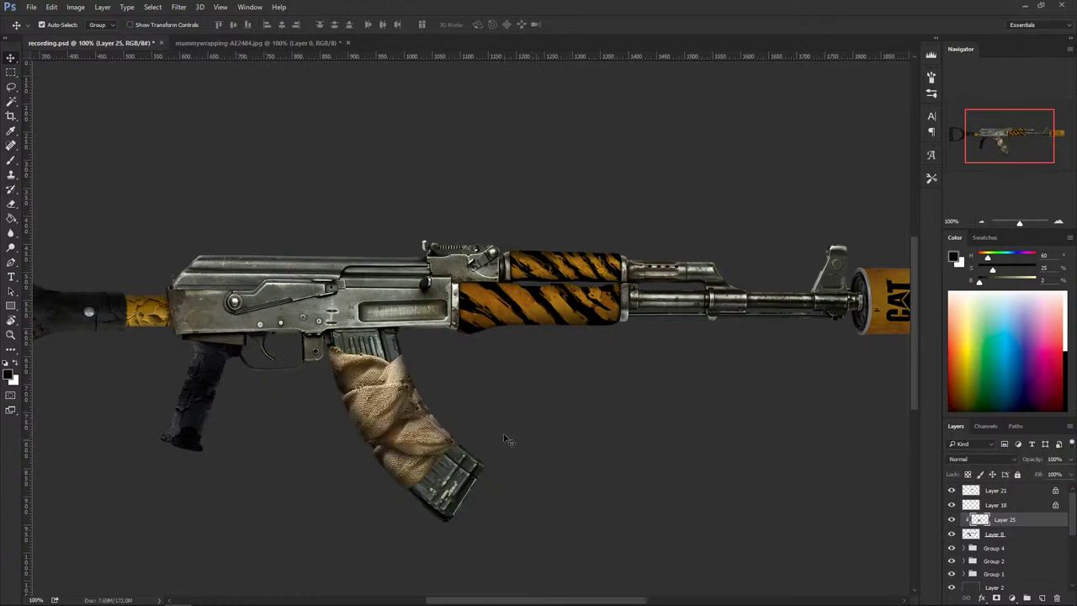
key("ctrl+l")
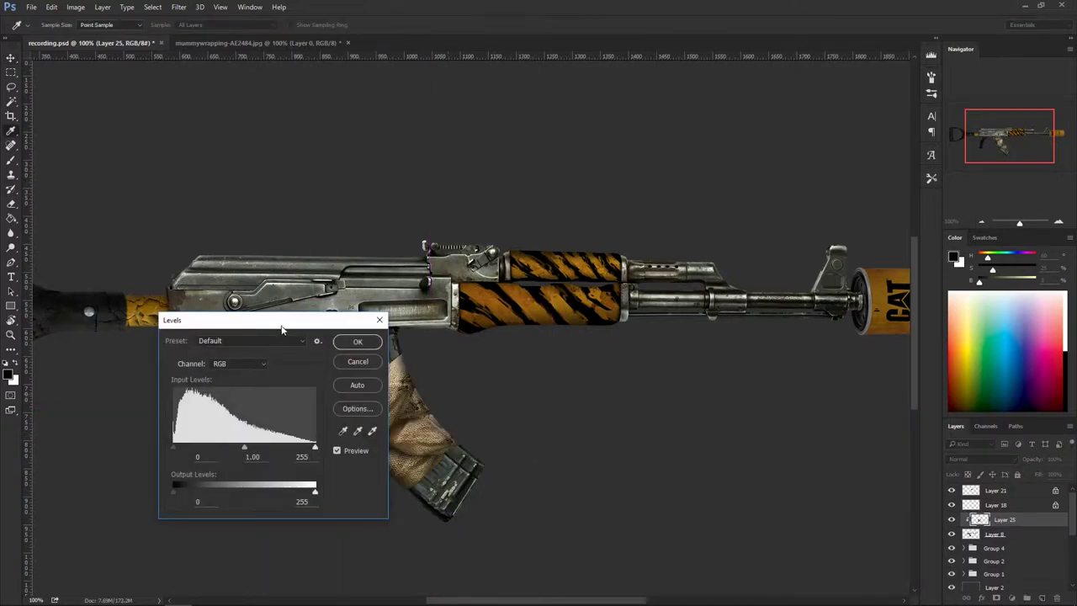
left_click_drag(282, 329, 693, 252)
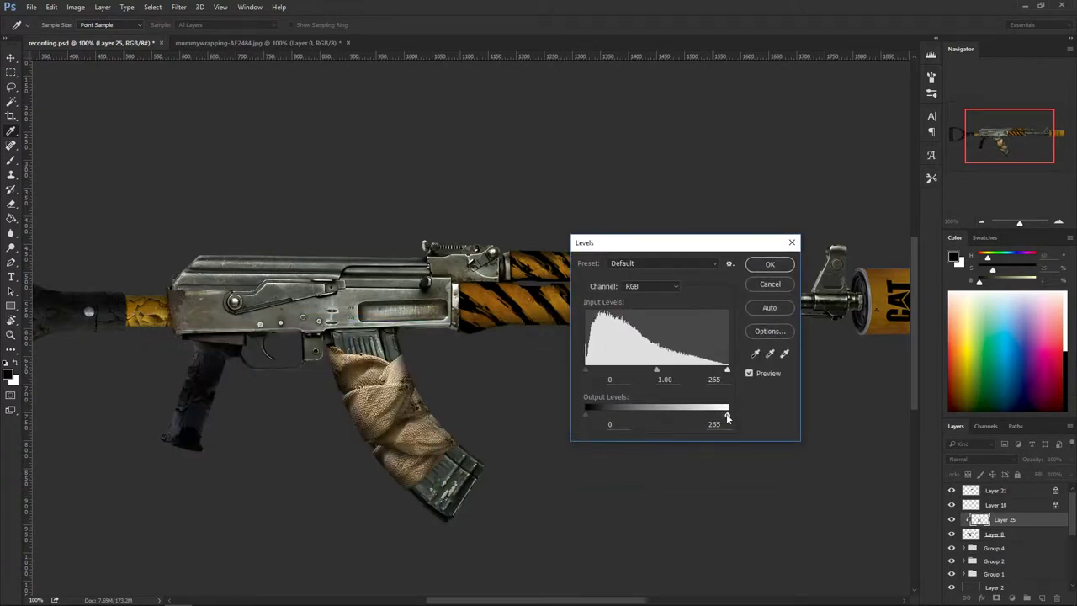
left_click_drag(728, 416, 678, 415)
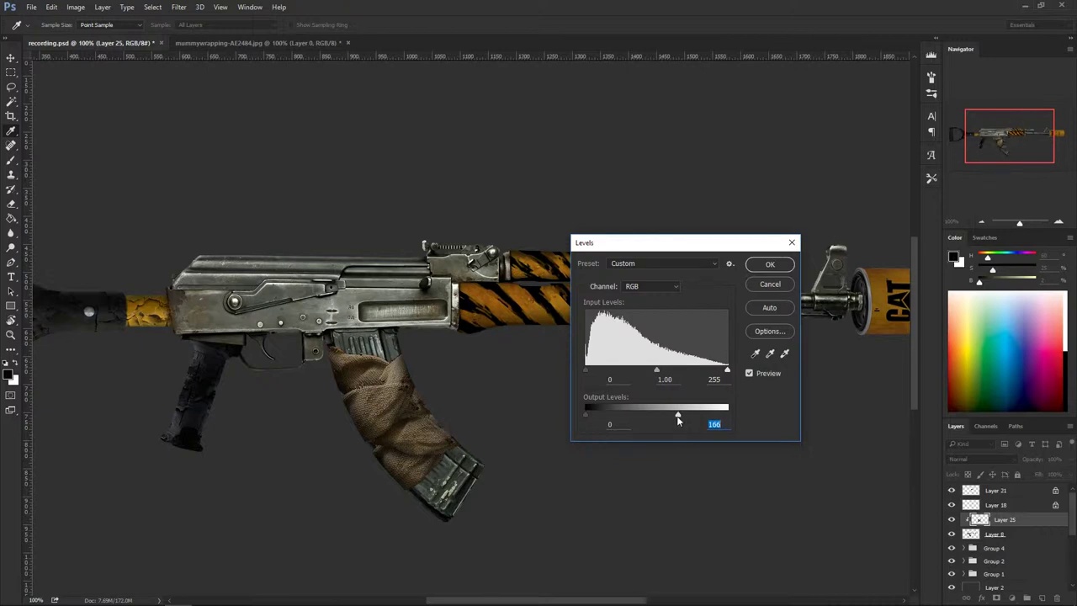
left_click_drag(678, 418, 769, 421)
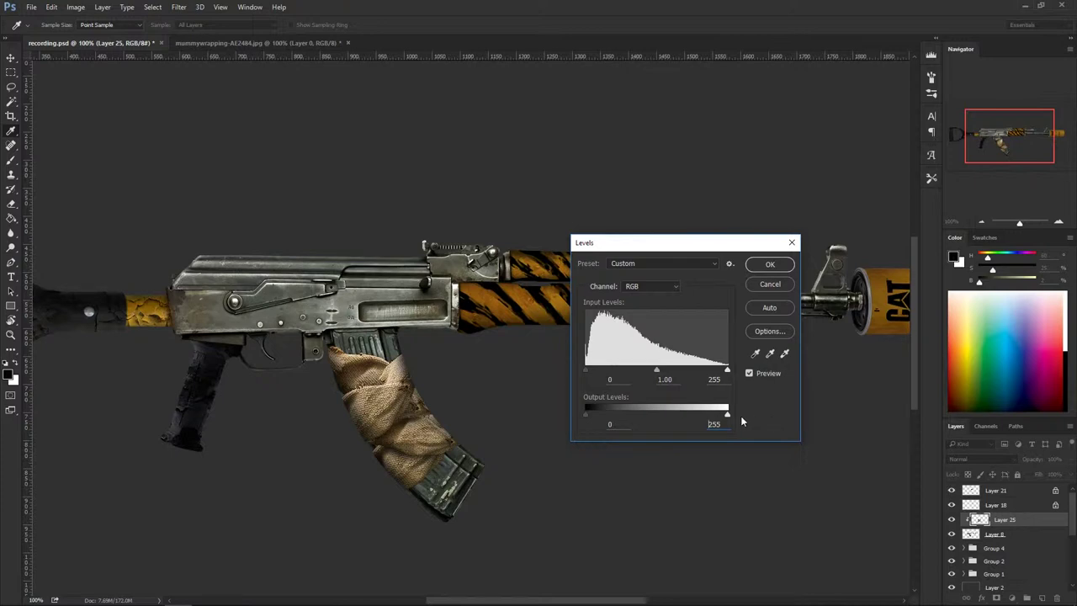
left_click_drag(717, 415, 701, 418)
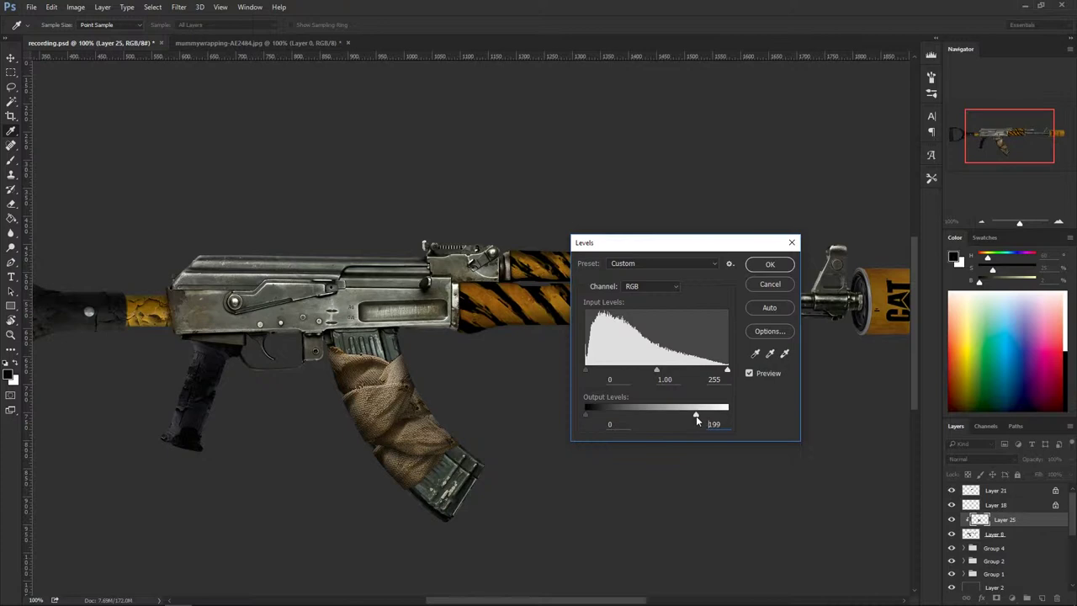
left_click_drag(704, 421, 701, 421)
left_click(770, 266)
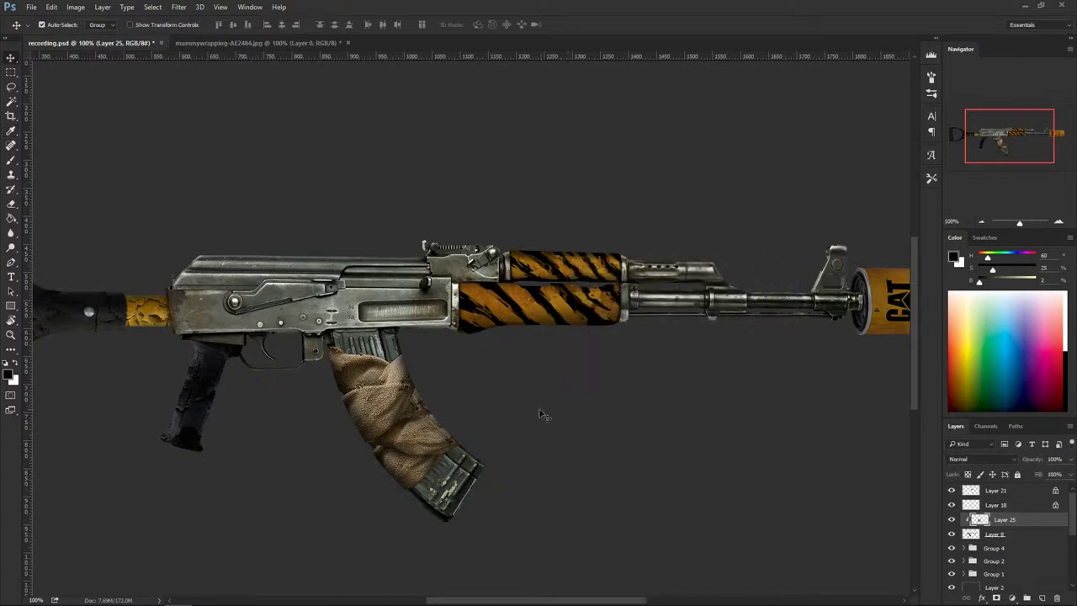
Step: Colorize Layer 25 a yellow-brown with Hue/Saturation, using a hue of about 40 and a saturation of 48
key("ctrl")
key("ctrl+u")
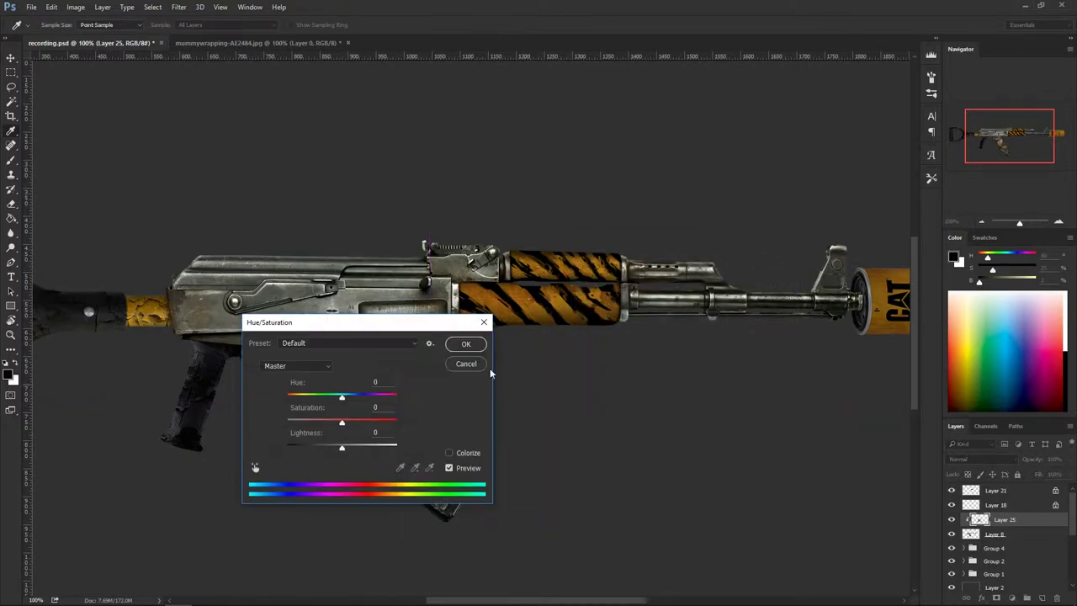
left_click_drag(391, 327, 696, 380)
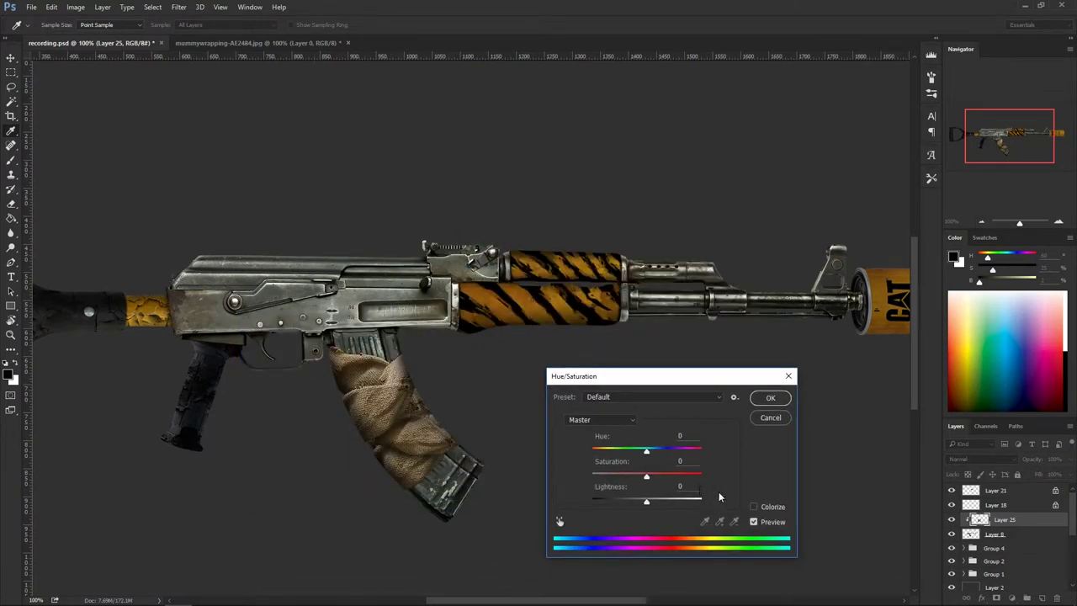
left_click(753, 508)
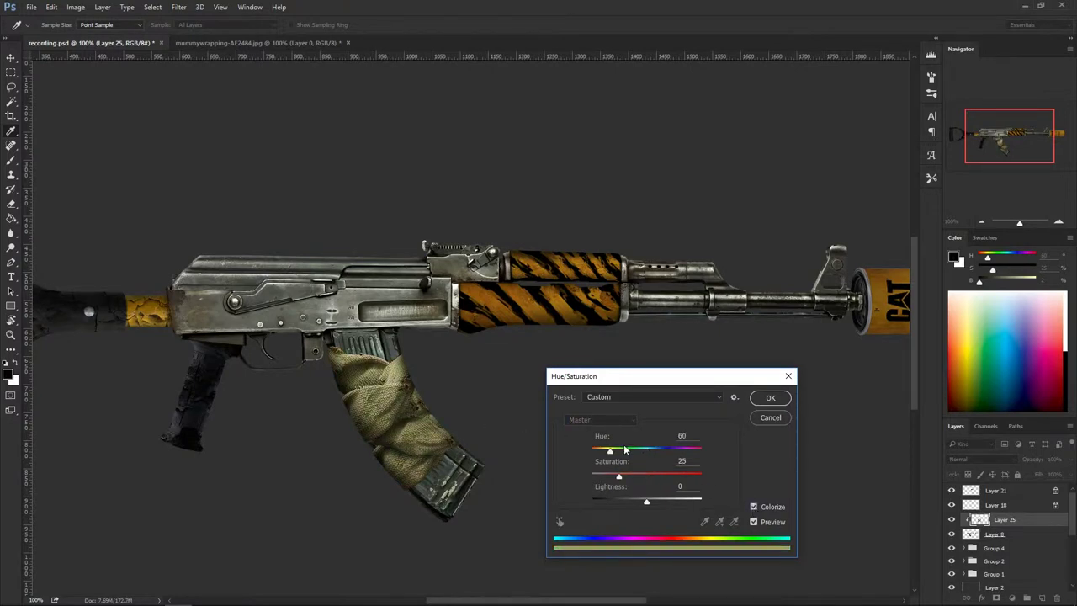
left_click_drag(619, 478, 645, 480)
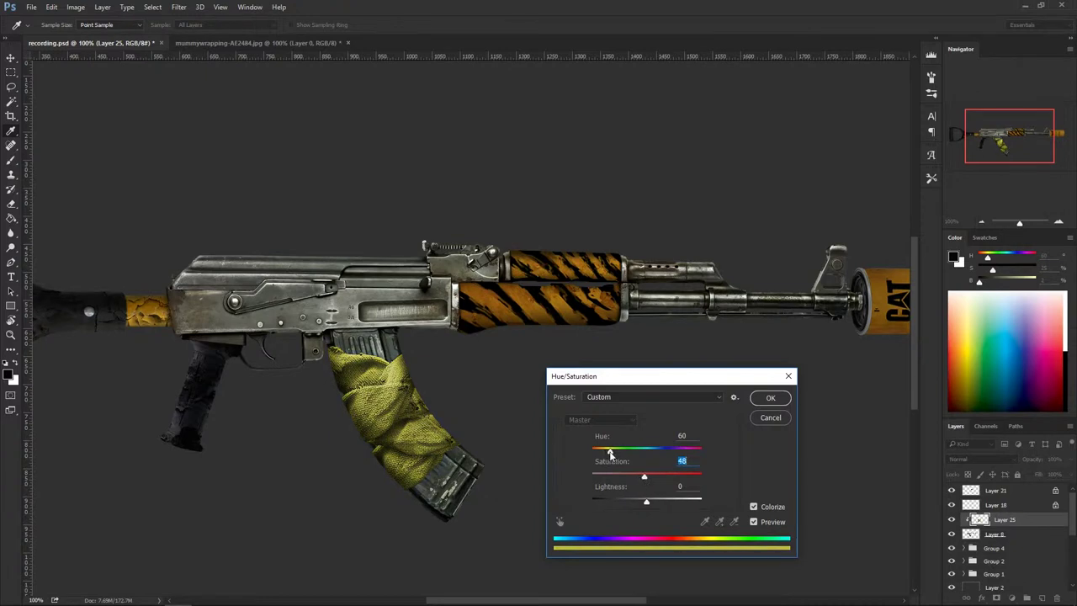
left_click_drag(610, 453, 602, 454)
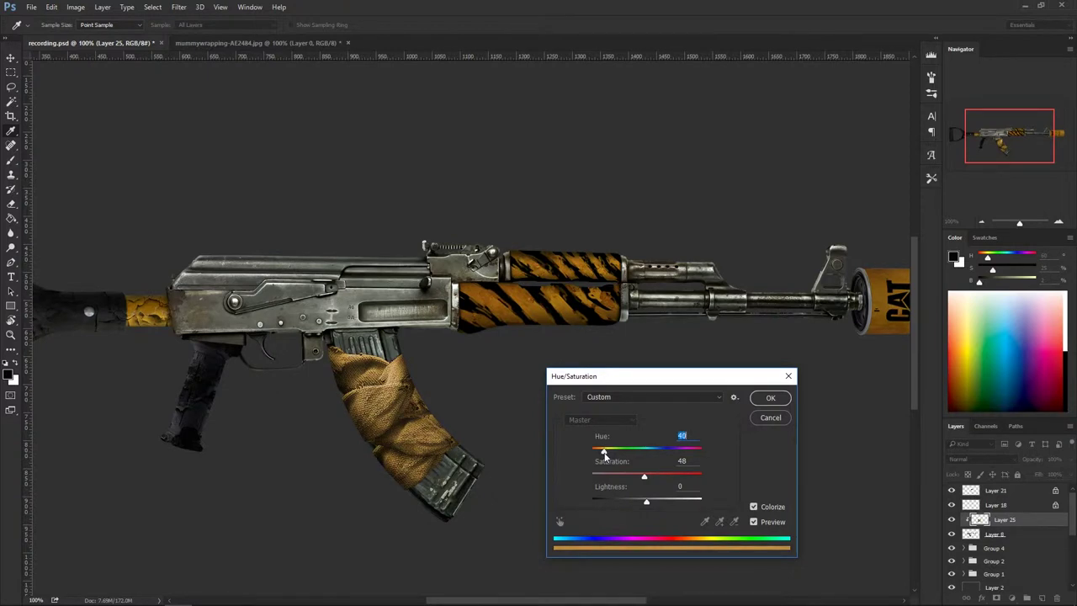
left_click_drag(605, 455, 604, 456)
left_click(770, 397)
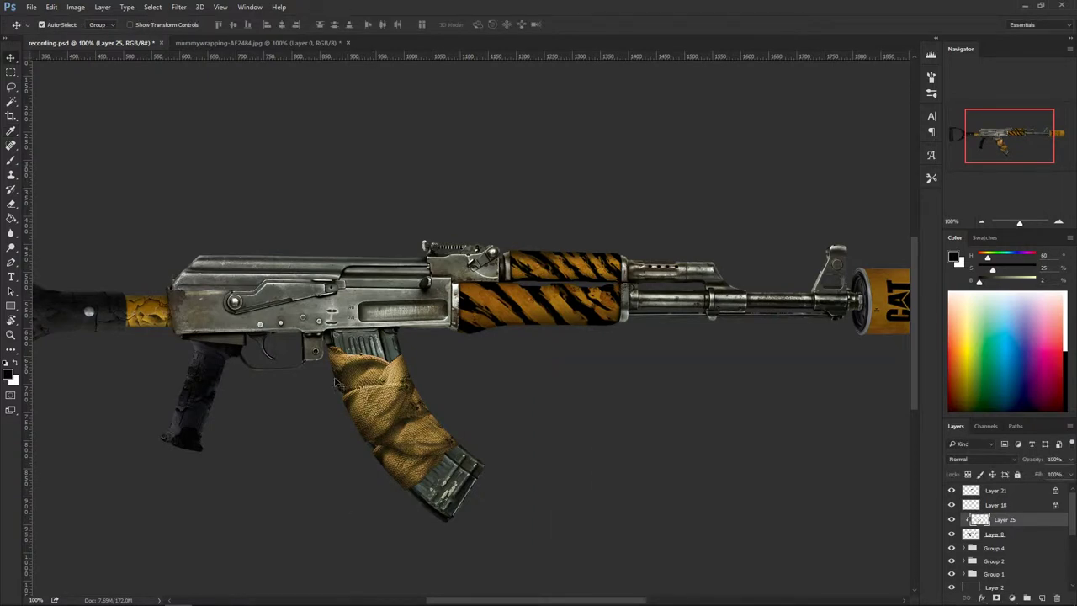
Step: Adjust the burlap's Levels with input black 3, slightly brighter midtones and output white 195
key("ctrl")
key("ctrl+l")
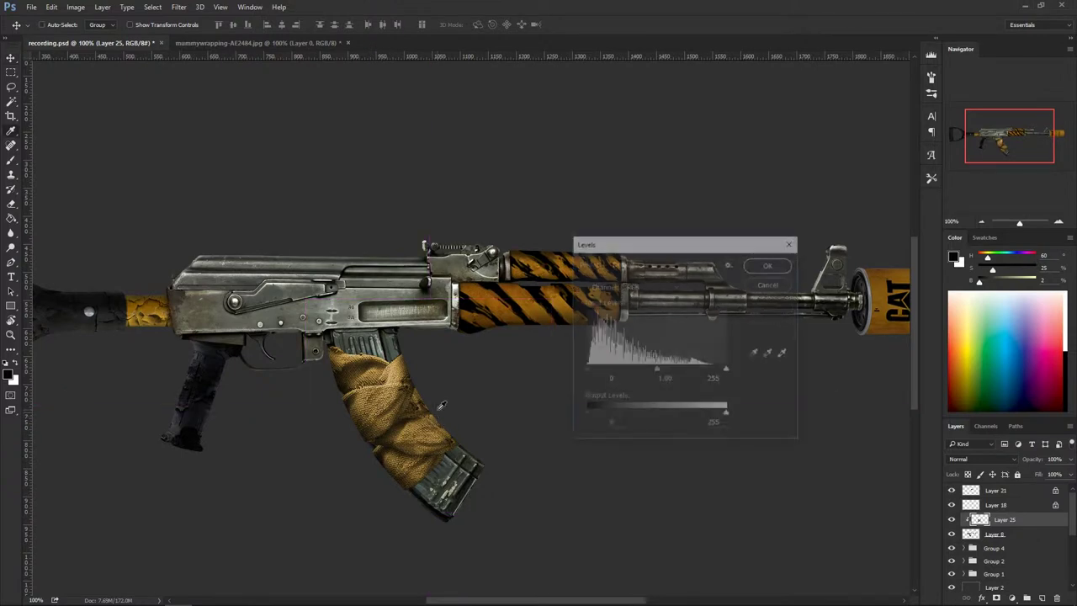
left_click_drag(658, 372, 652, 378)
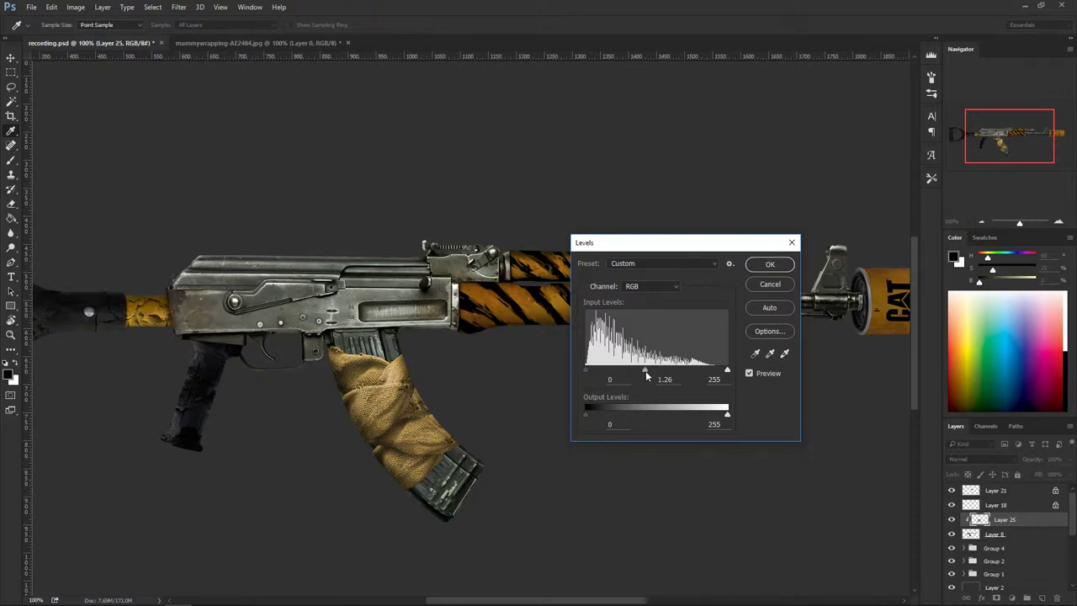
left_click_drag(645, 373, 648, 372)
left_click(588, 372)
left_click_drag(727, 419, 694, 418)
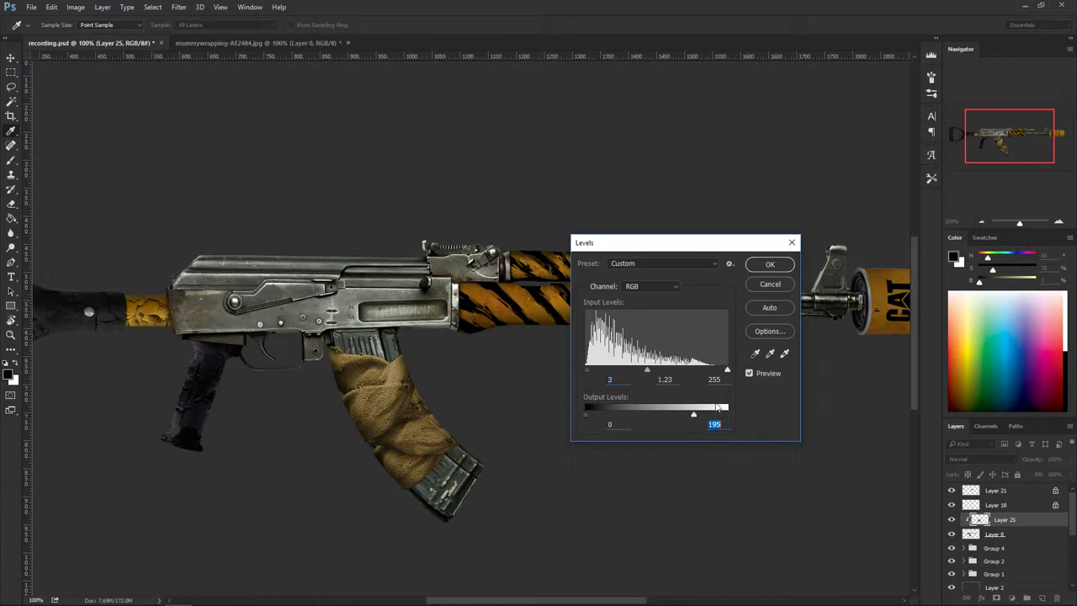
left_click_drag(647, 369, 650, 373)
left_click(769, 264)
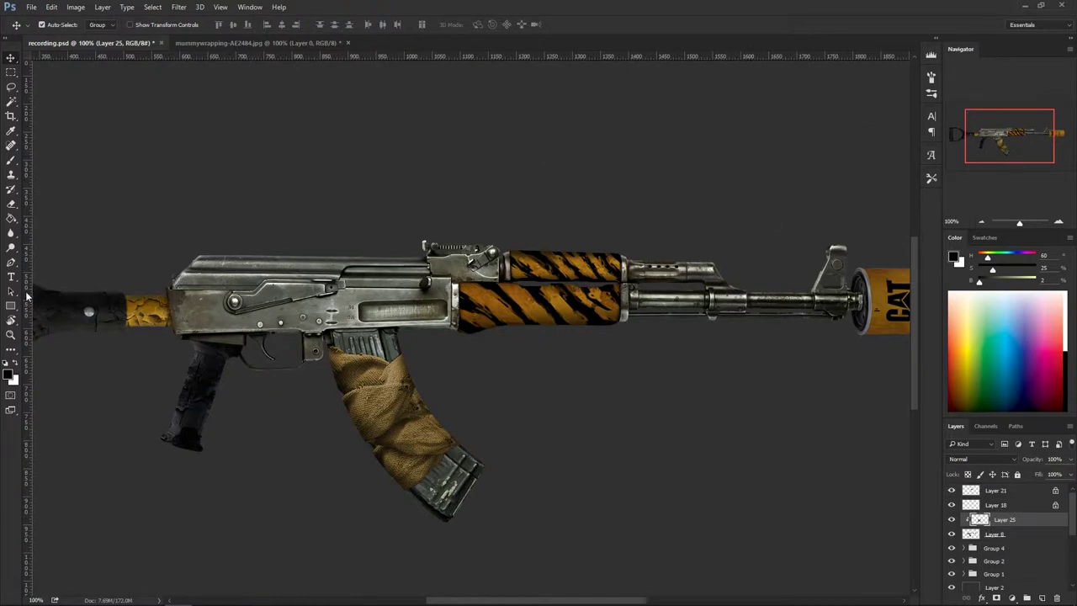
Step: Darken the burlap's midtones on Layer 25 with the Burn tool at size 150 and 50% exposure
left_click(12, 248)
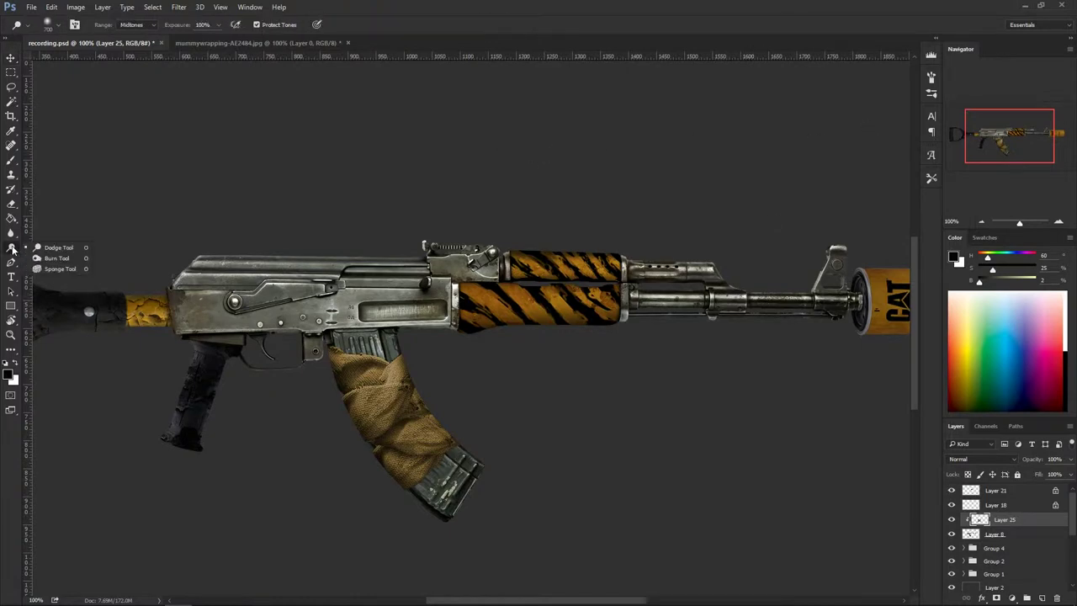
left_click(63, 262)
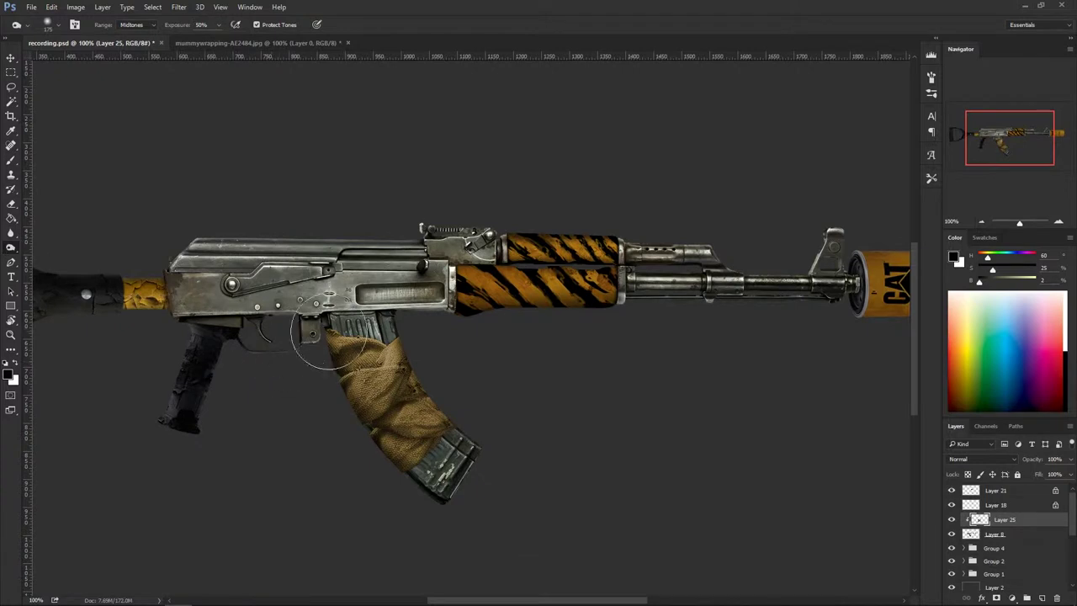
key("[")
key("[")
key("[")
key("[")
key("[")
key("]")
key("]")
key("]")
left_click(387, 358)
key("ctrl+plus")
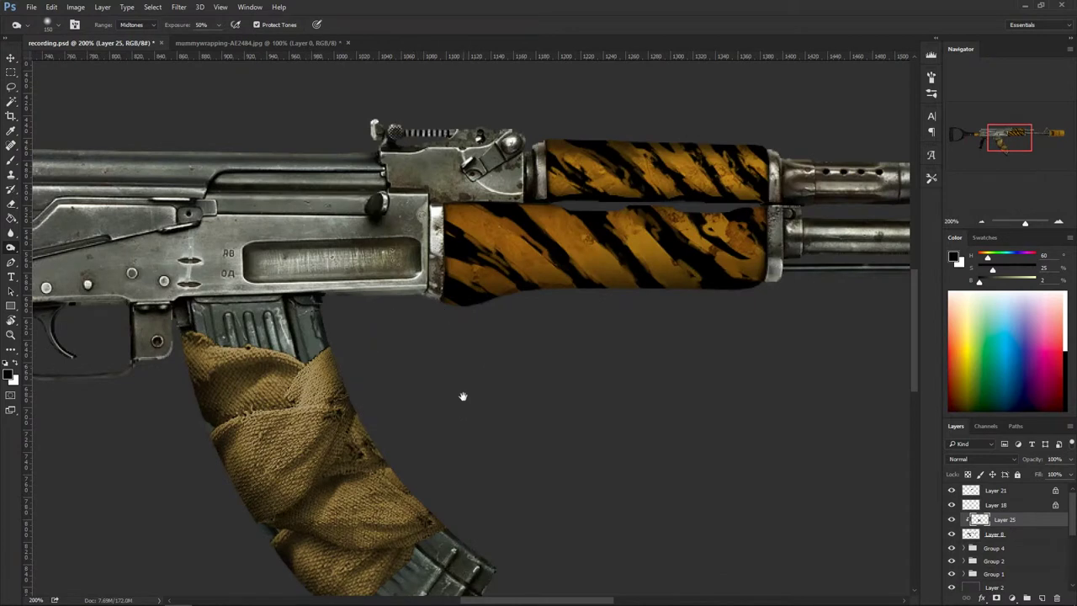
left_click_drag(462, 396, 587, 307)
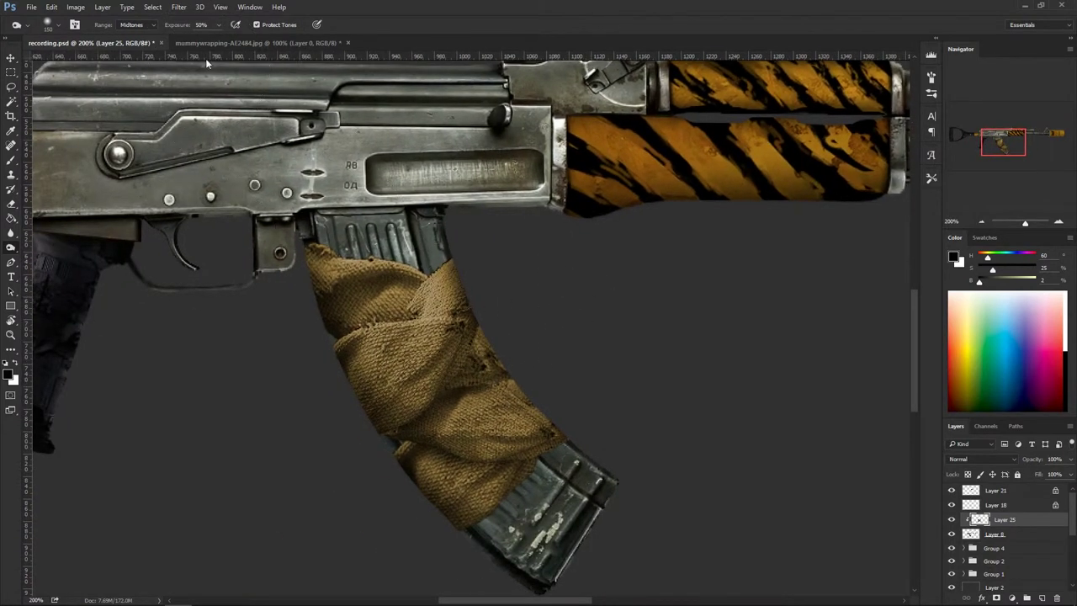
left_click(145, 26)
left_click(135, 45)
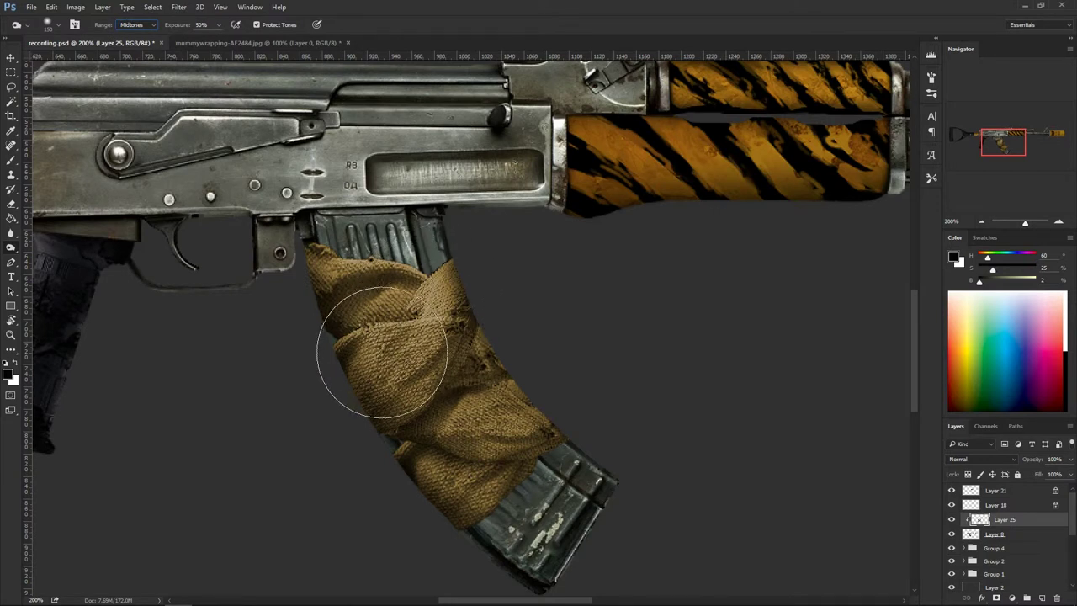
mouse_move(373, 365)
left_mouse_down()
mouse_move(429, 284)
mouse_move(366, 359)
mouse_move(339, 293)
mouse_move(315, 274)
mouse_move(406, 278)
mouse_move(412, 320)
mouse_move(362, 362)
mouse_move(543, 372)
mouse_move(473, 403)
mouse_move(505, 400)
mouse_move(517, 433)
mouse_move(442, 484)
mouse_move(454, 490)
mouse_move(526, 390)
mouse_move(497, 339)
mouse_move(442, 400)
mouse_move(427, 305)
mouse_move(438, 275)
mouse_move(406, 289)
mouse_move(354, 268)
mouse_move(343, 325)
mouse_move(456, 469)
mouse_move(522, 392)
mouse_move(597, 423)
left_mouse_up()
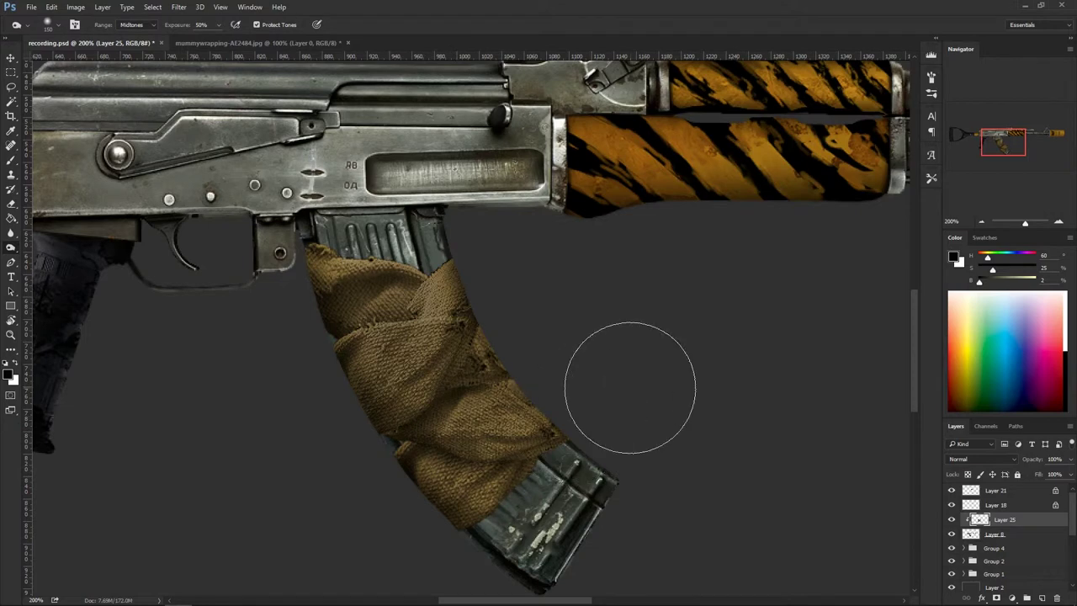
Step: Burn the outer edges of the burlap wrap with a smaller brush, changing the range from Midtones to Shadows
key("ctrl+minus")
key("ctrl+minus")
key("ctrl+minus")
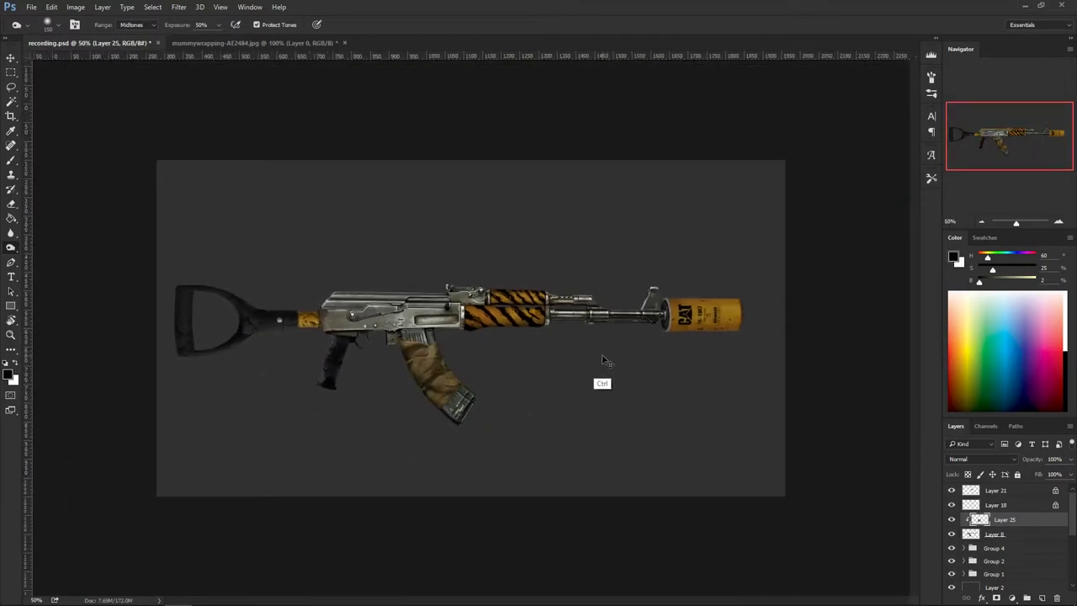
key("ctrl+plus")
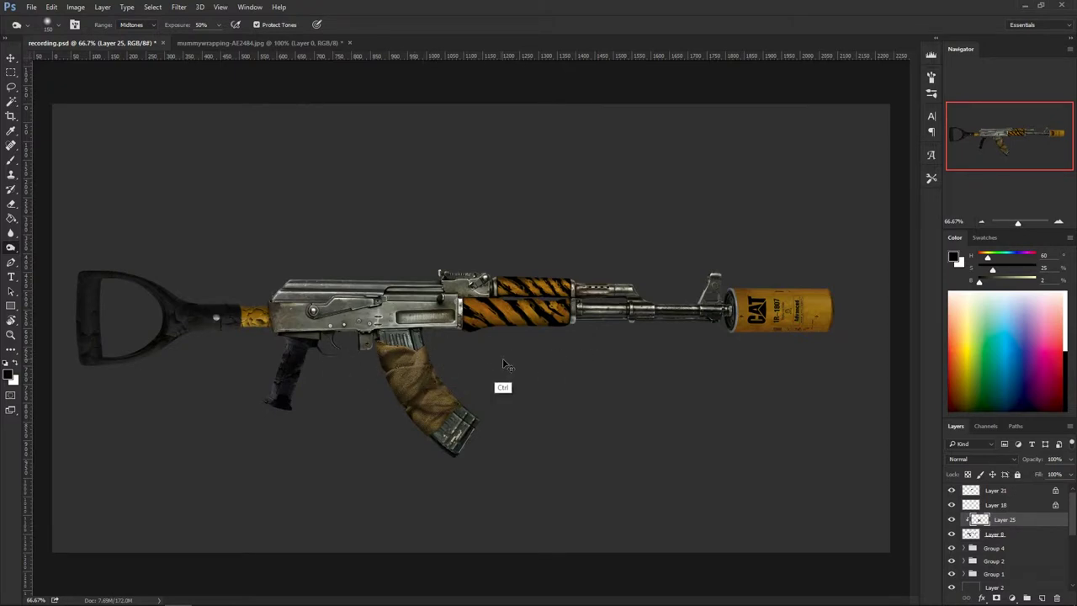
key("ctrl+plus")
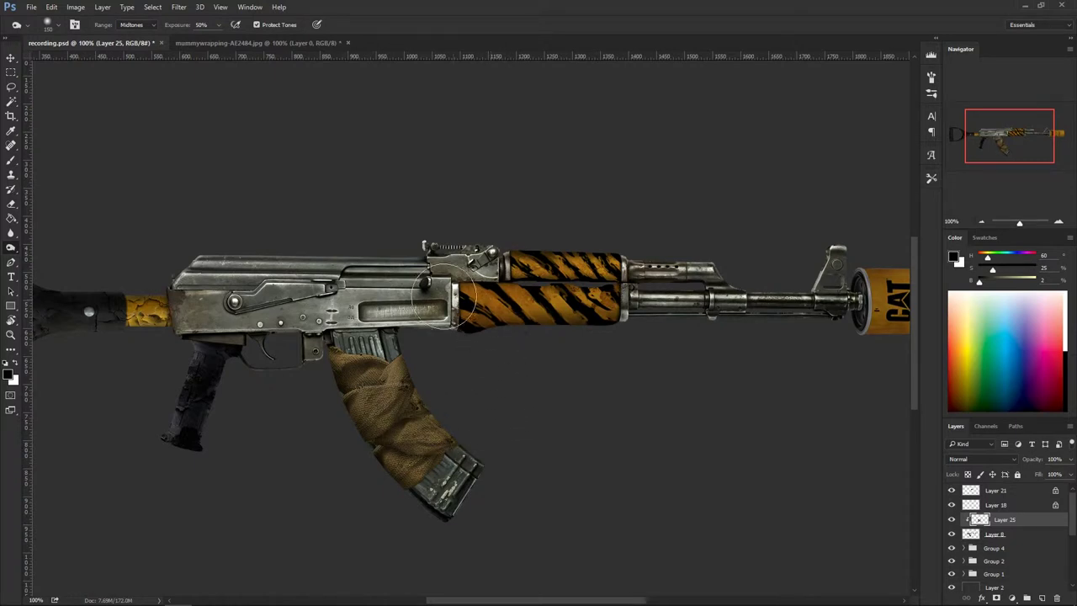
key("bracketleft")
key("bracketleft")
key("bracketleft")
key("bracketleft")
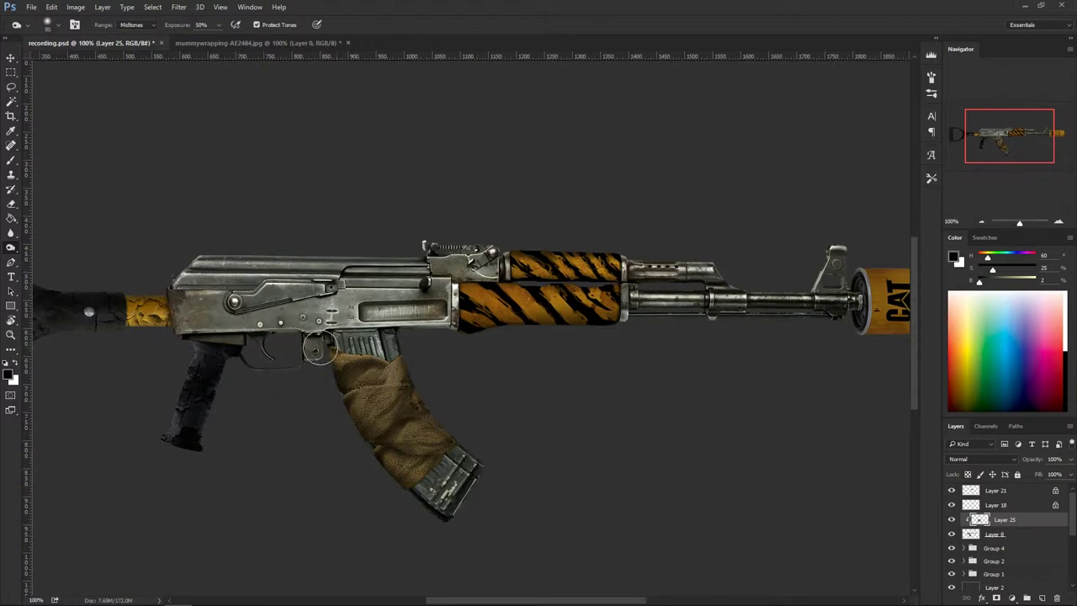
left_click(132, 25)
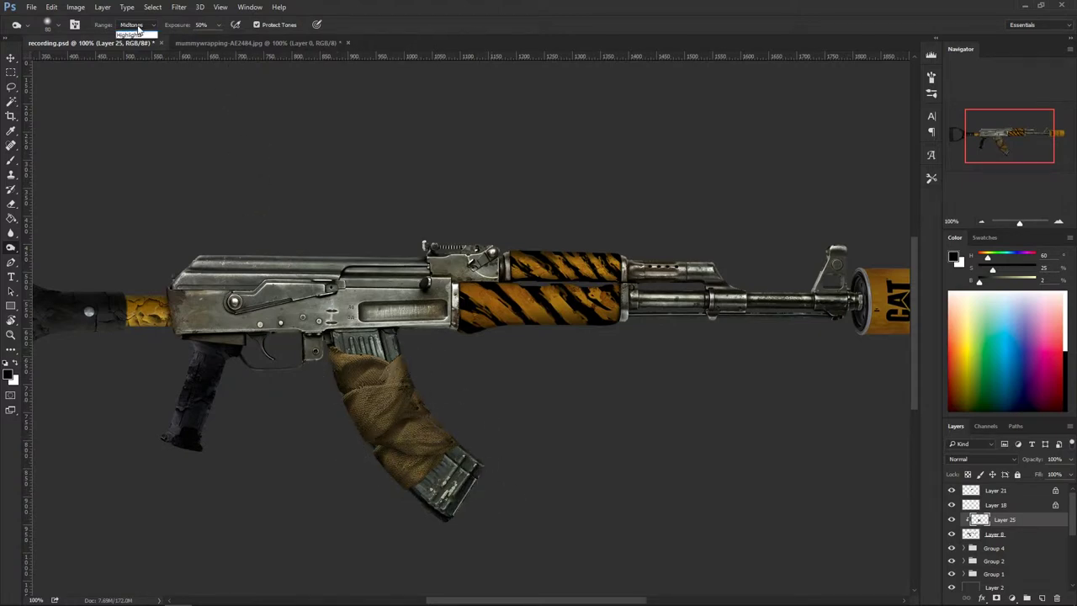
left_click(135, 37)
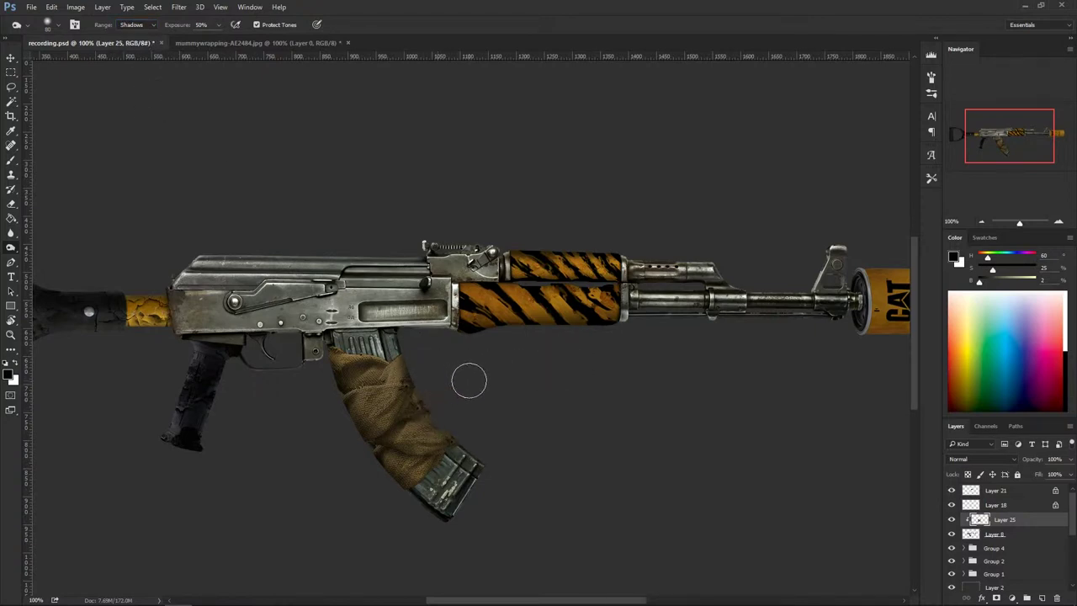
Step: Lighten the middle folds of the burlap with the Dodge tool at size 125, Midtones range and 100% exposure
right_click(14, 250)
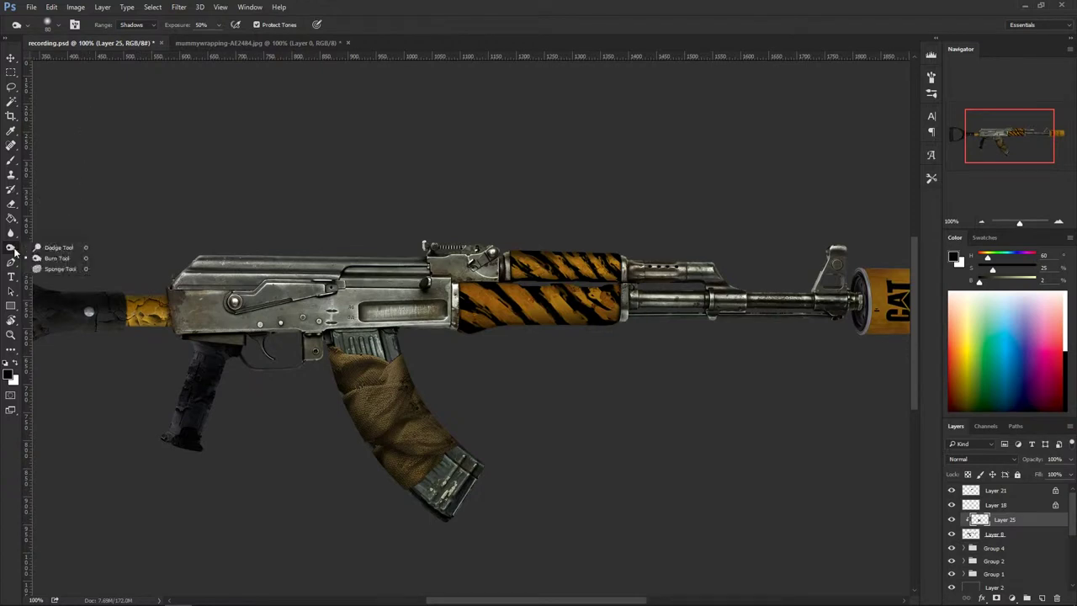
left_click(70, 247)
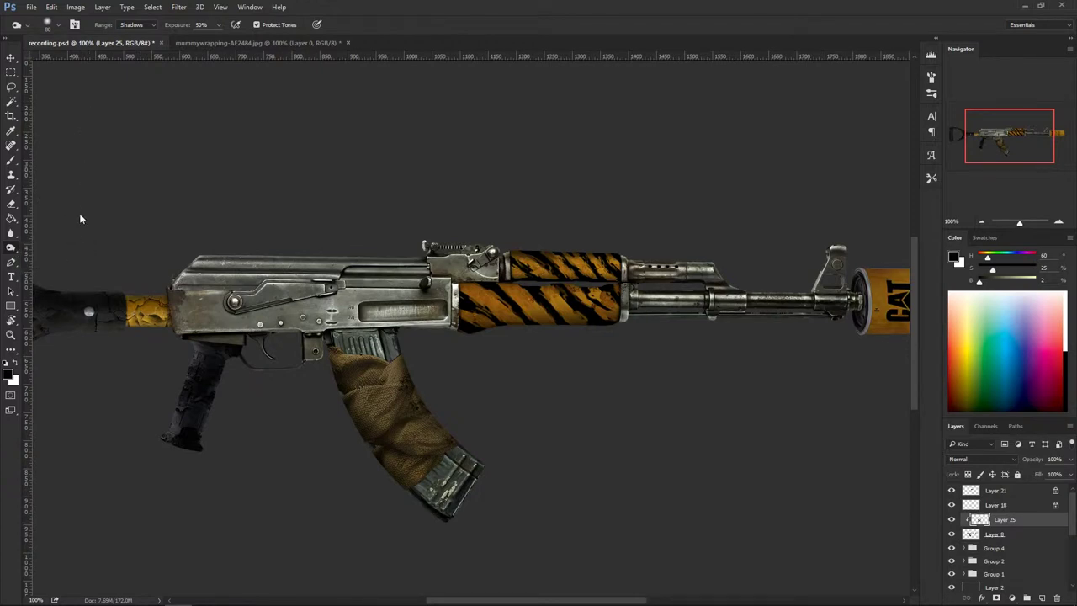
key("shift+o")
key("bracketleft")
key("bracketleft")
key("bracketleft")
key("bracketleft")
key("bracketleft")
key("bracketleft")
key("bracketleft")
key("bracketleft")
key("bracketleft")
mouse_move(425, 384)
left_mouse_down()
mouse_move(373, 376)
mouse_move(387, 375)
mouse_move(373, 384)
mouse_move(411, 351)
mouse_move(363, 385)
mouse_move(326, 361)
mouse_move(374, 358)
mouse_move(339, 381)
mouse_move(381, 404)
mouse_move(390, 396)
mouse_move(436, 432)
mouse_move(423, 432)
mouse_move(449, 439)
mouse_move(436, 438)
mouse_move(418, 389)
mouse_move(392, 375)
mouse_move(407, 362)
mouse_move(399, 377)
mouse_move(364, 379)
mouse_move(355, 359)
mouse_move(351, 374)
mouse_move(385, 409)
mouse_move(373, 425)
mouse_move(415, 473)
left_mouse_up()
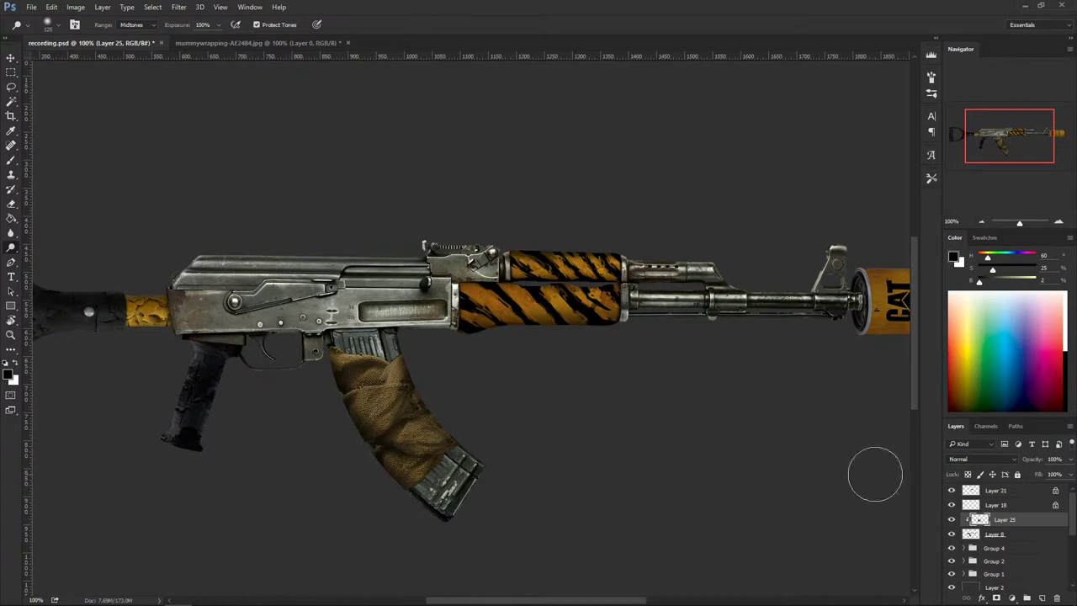
Step: Lock Layer 8's transparent pixels and set up a soft round brush with the near-black color sampled from the pistol grip
left_click(970, 533)
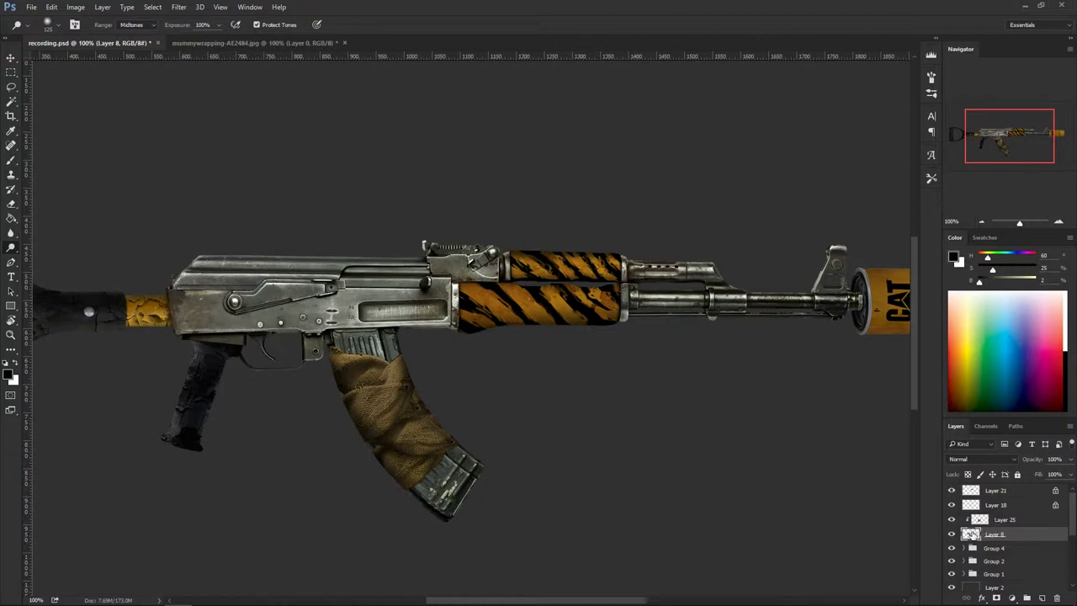
key("b")
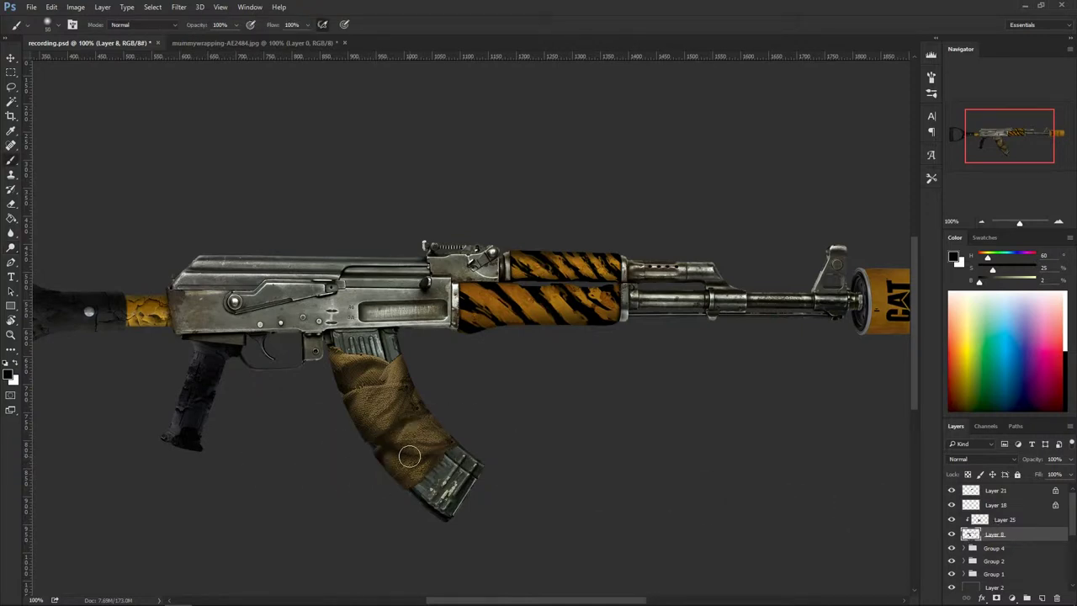
right_click(410, 456)
left_click(670, 498)
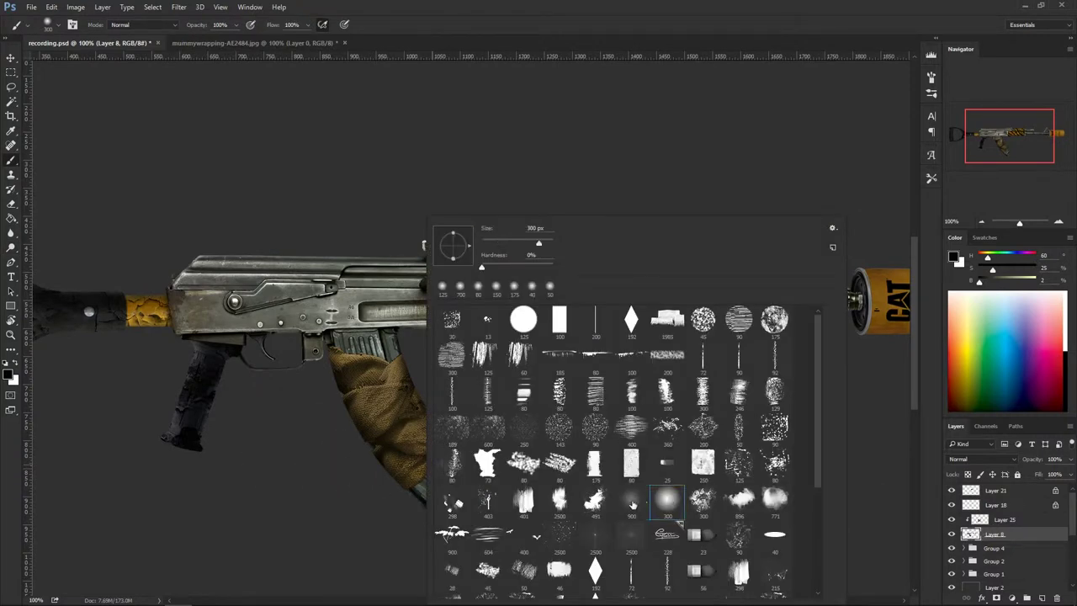
left_click(190, 429, "alt")
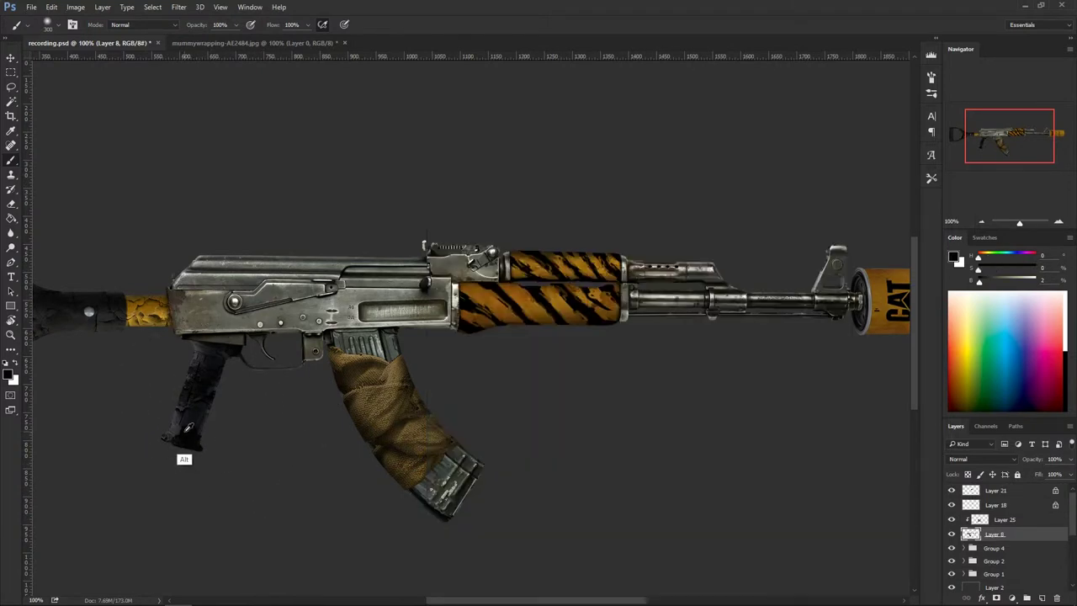
left_click(185, 432, "alt")
key("bracketleft")
key("bracketleft")
key("bracketleft")
key("bracketleft")
key("bracketleft")
key("bracketleft")
key("bracketleft")
key("bracketleft")
key("bracketleft")
key("bracketleft")
left_click(967, 475)
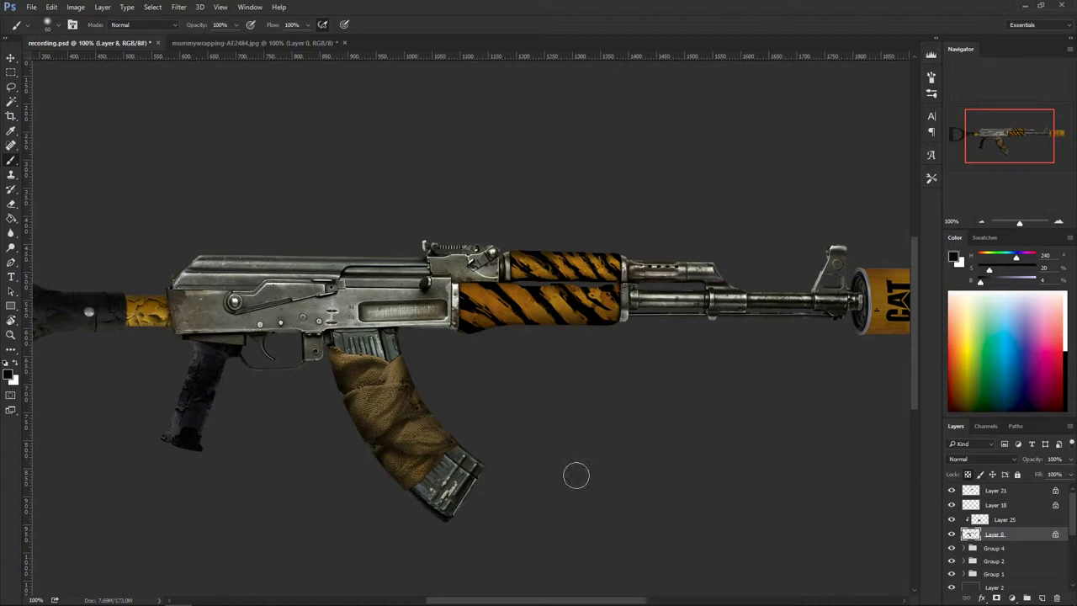
Step: Paint dark shadows at brush size 40 on Layer 8 along the magazine where it meets the burlap wrap's edges
key("bracketleft")
key("bracketleft")
left_click_drag(418, 481, 454, 448)
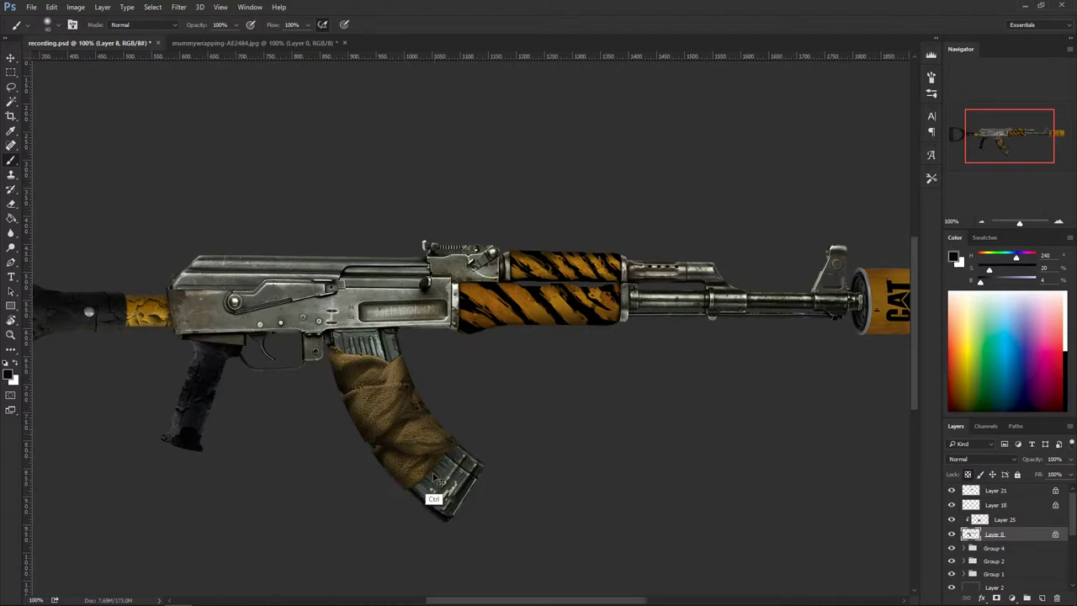
mouse_move(433, 498)
left_mouse_down()
mouse_move(408, 492)
mouse_move(443, 445)
left_mouse_up()
mouse_move(349, 363)
left_mouse_down()
mouse_move(408, 366)
mouse_move(389, 372)
mouse_move(412, 349)
mouse_move(360, 364)
mouse_move(331, 357)
mouse_move(392, 361)
left_mouse_up()
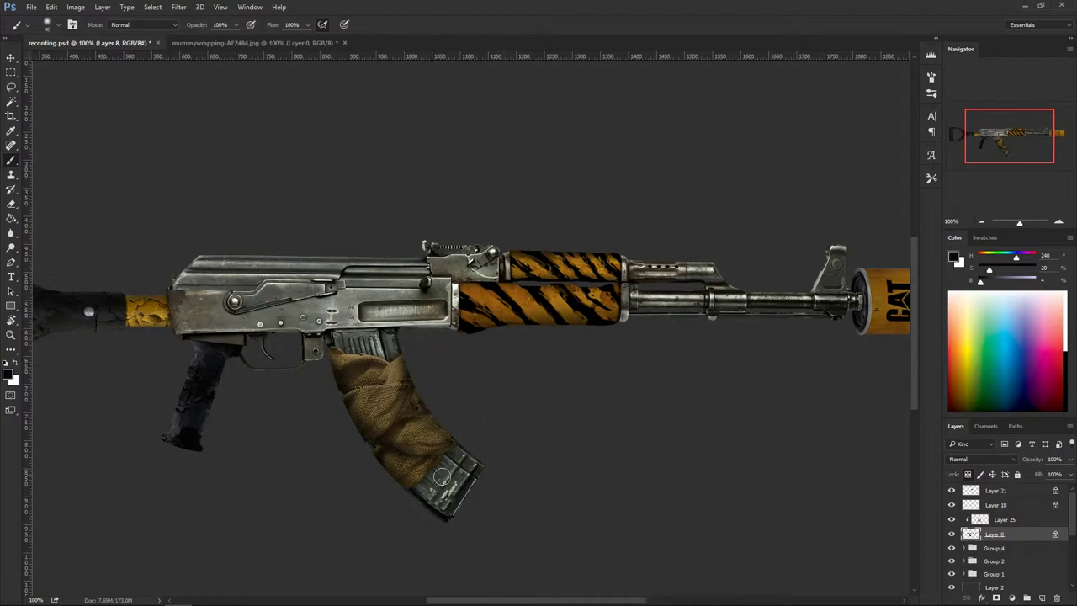
mouse_move(442, 477)
left_mouse_down()
mouse_move(410, 488)
mouse_move(451, 448)
mouse_move(402, 488)
mouse_move(369, 437)
mouse_move(397, 464)
mouse_move(413, 412)
mouse_move(441, 397)
mouse_move(408, 416)
mouse_move(342, 400)
left_mouse_up()
mouse_move(414, 399)
left_mouse_down()
mouse_move(426, 424)
mouse_move(452, 426)
left_mouse_up()
mouse_move(418, 473)
left_mouse_down()
mouse_move(401, 482)
mouse_move(424, 466)
left_mouse_up()
key("v")
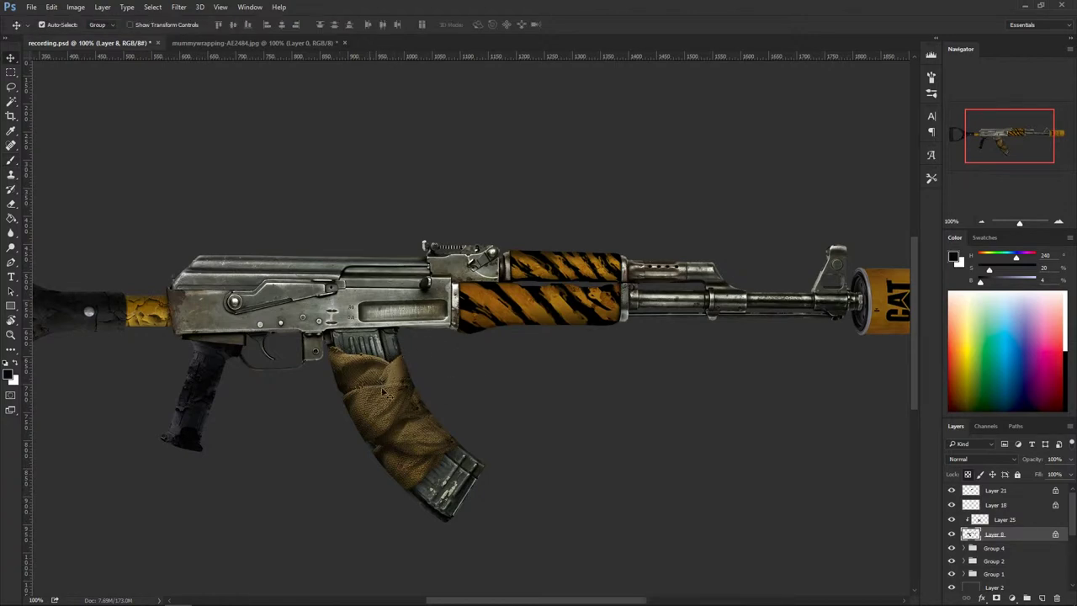
Step: Raise the saturation of the burlap on Layer 25 to +41 with Hue/Saturation
left_click(1001, 521)
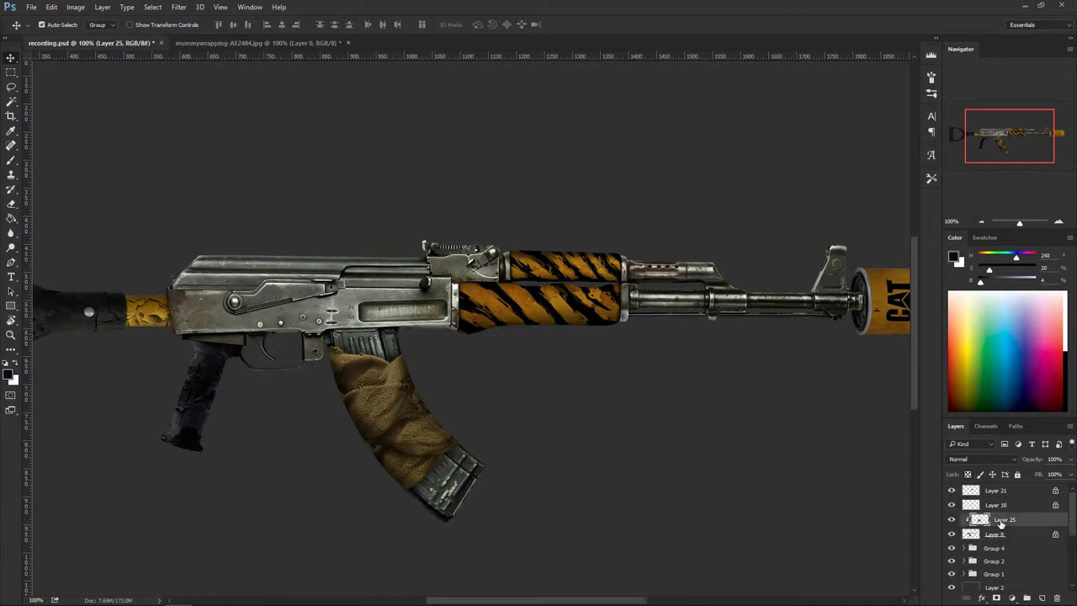
key("ctrl+u")
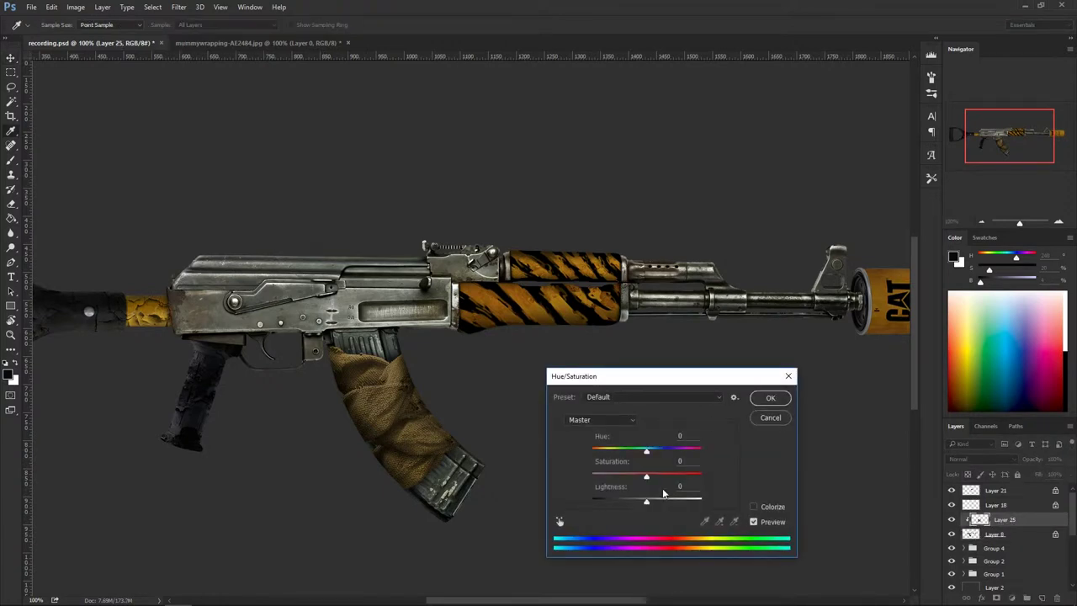
left_click_drag(646, 478, 705, 482)
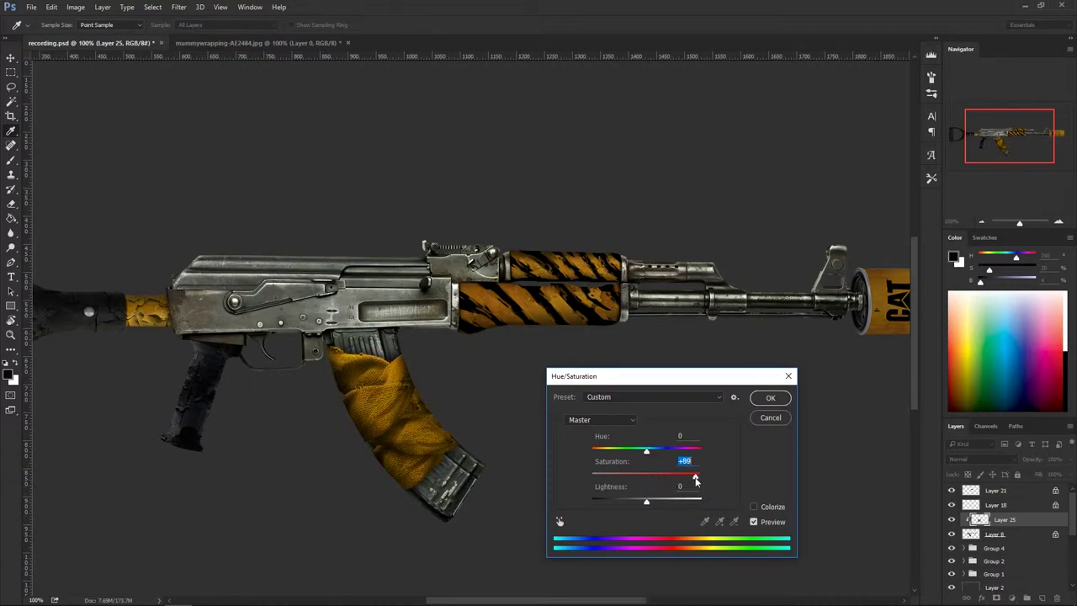
left_click_drag(681, 477, 657, 481)
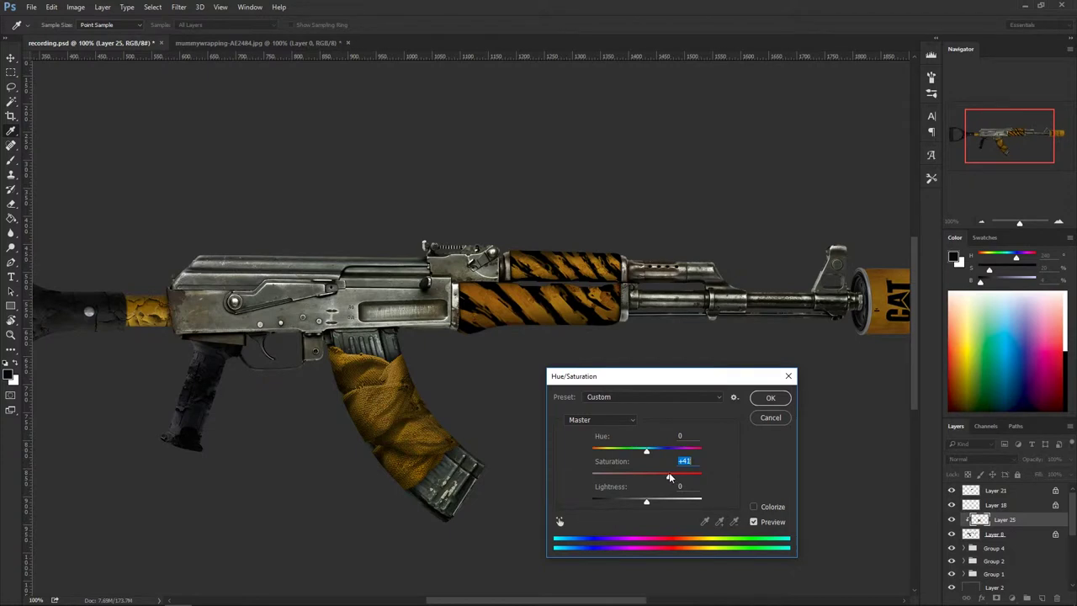
left_click(767, 399)
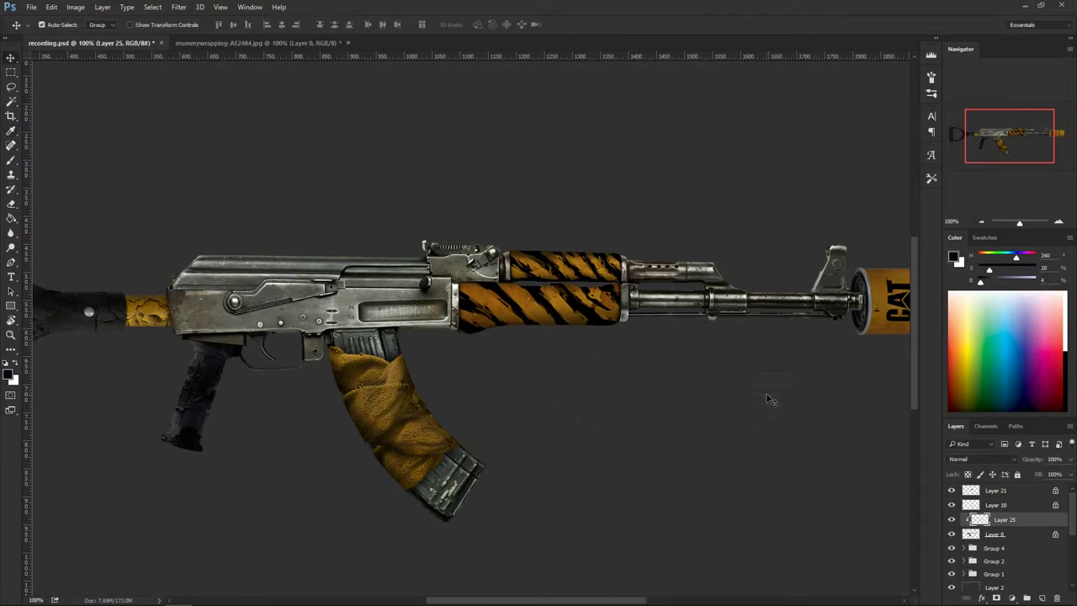
Step: Slightly lower the burlap's output white with a Levels adjustment
key("ctrl+l")
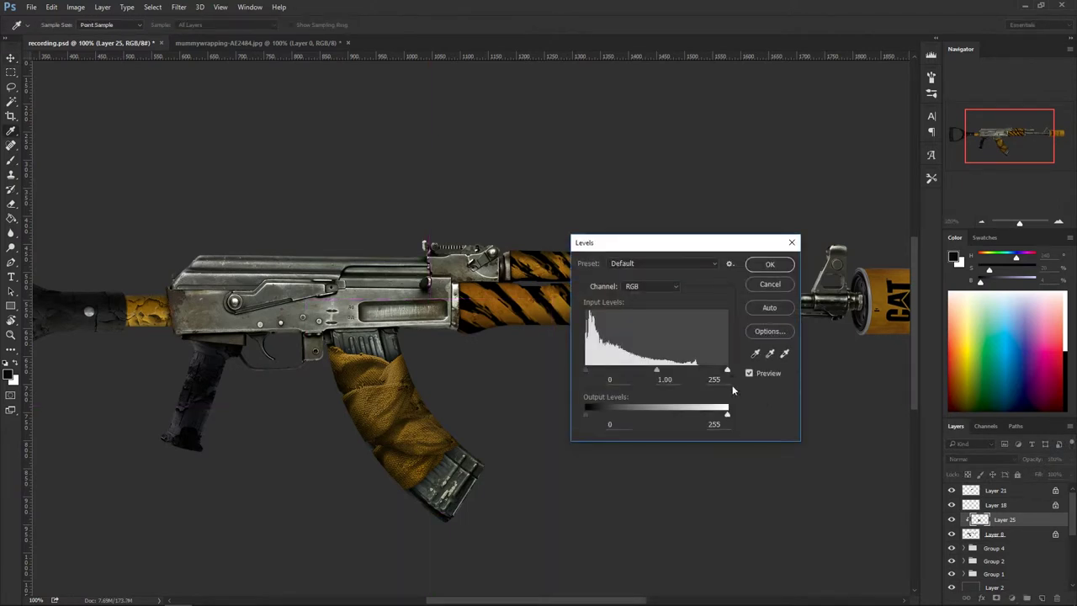
left_click_drag(729, 419, 718, 418)
left_click(767, 265)
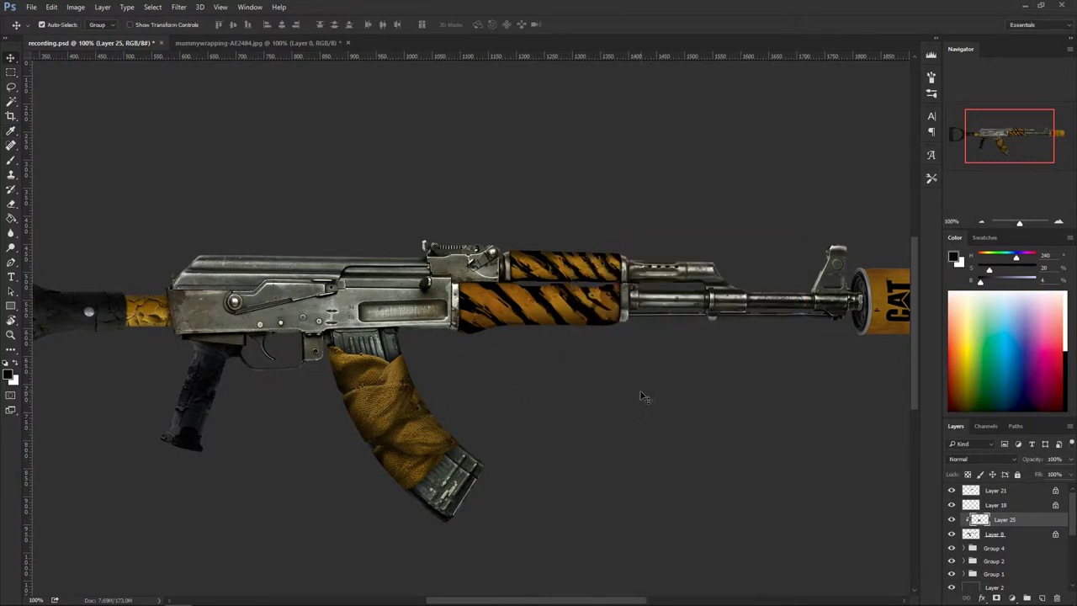
Step: Check the whole gun at 66.67% view and save the document
key("ctrl+minus")
key("ctrl+minus")
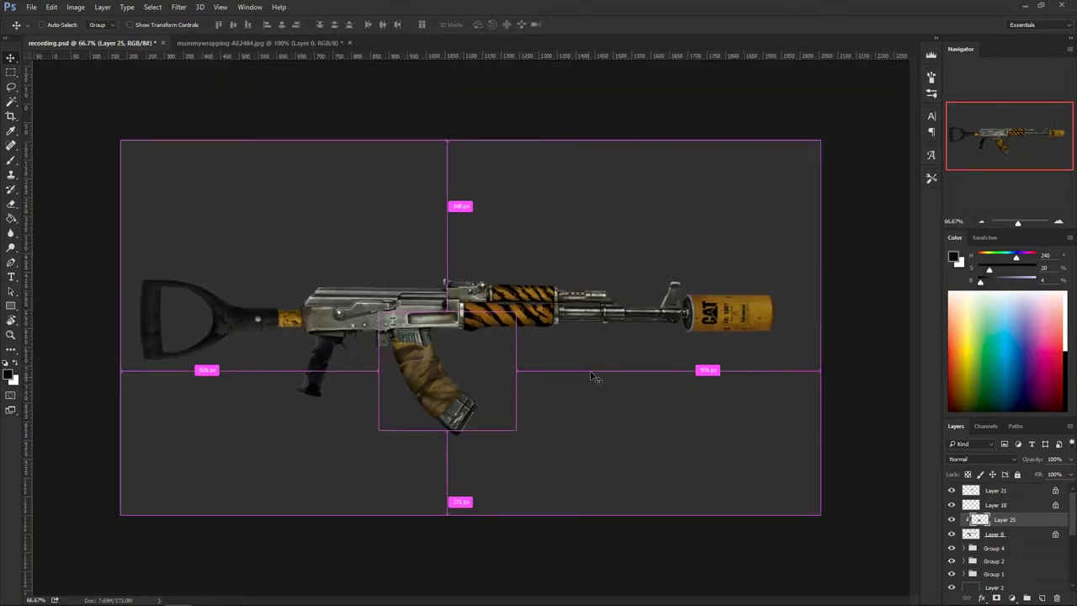
key("ctrl+plus")
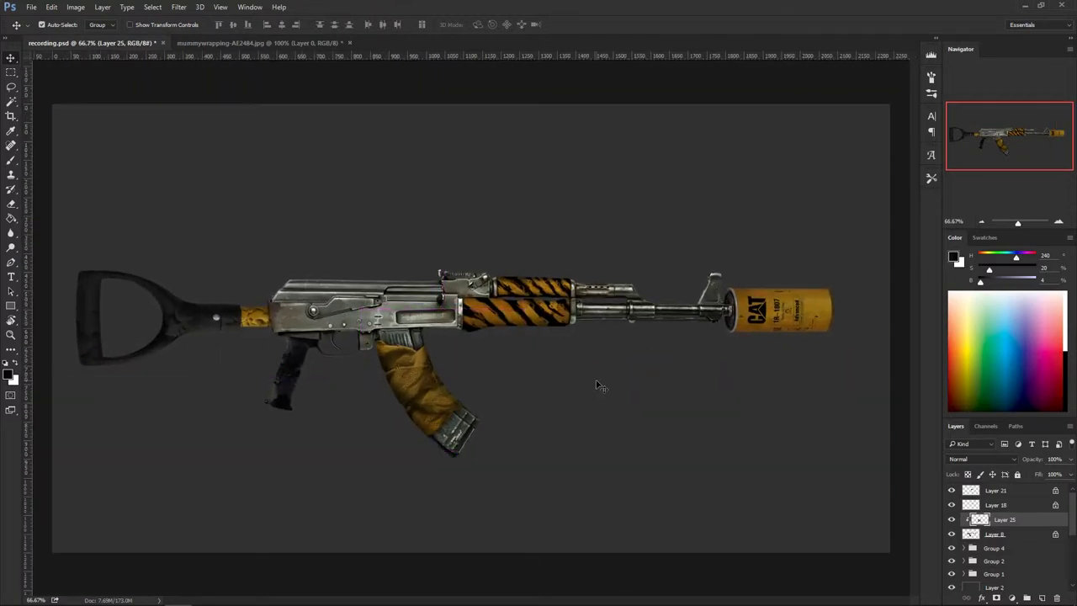
key("ctrl+s")
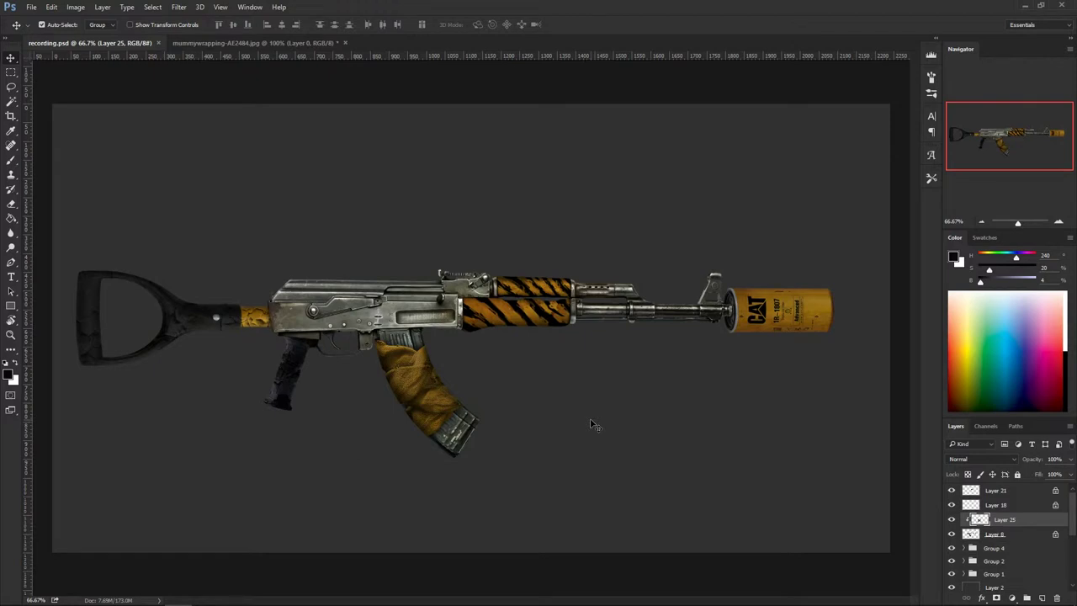
Step: Merge burlap Layer 25 with gun Layer 8 and toggle the merged layer's visibility to check it
left_click(952, 519)
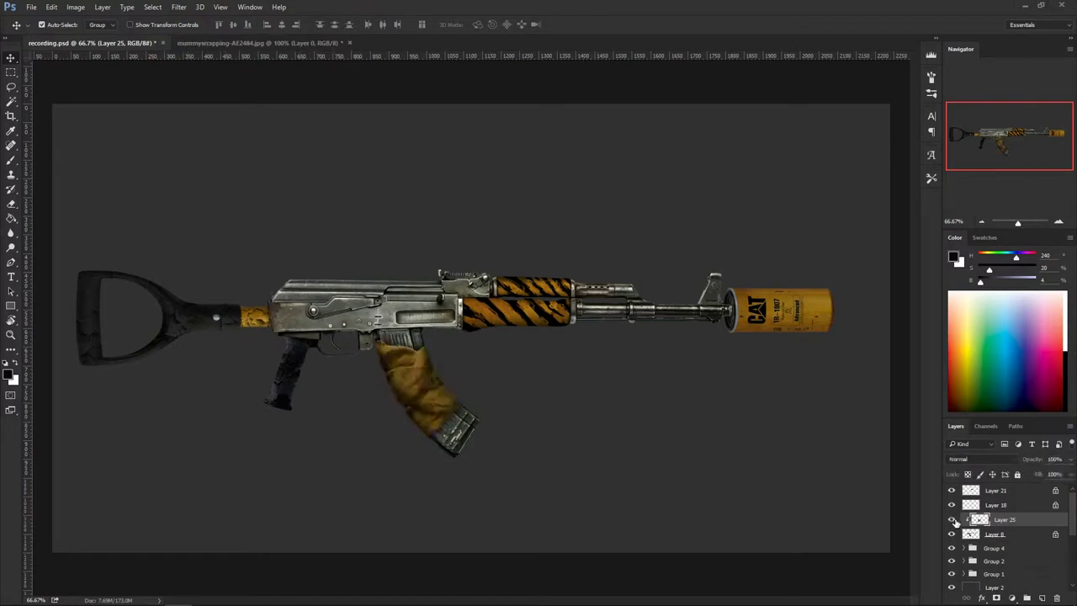
left_click(995, 536, "shift")
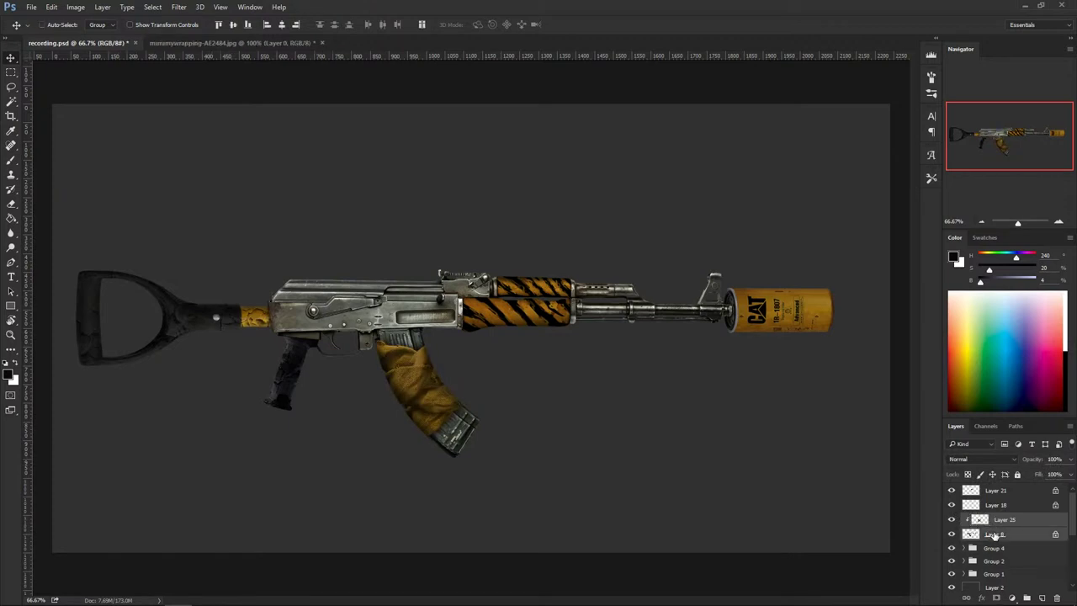
key("ctrl+e")
left_click(951, 520)
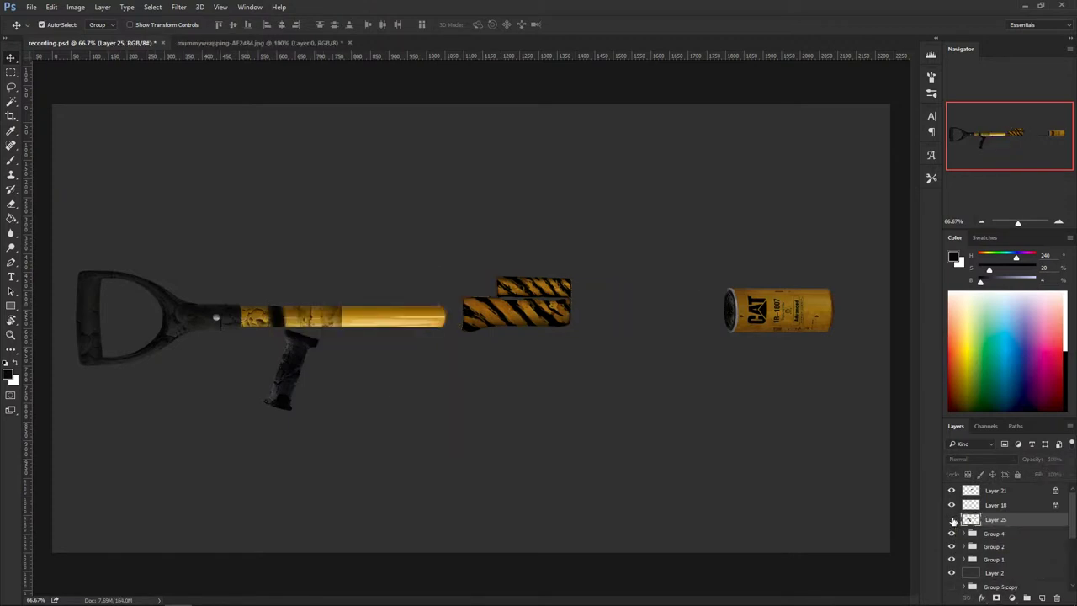
left_click(951, 519)
left_click(951, 519)
left_click(951, 520)
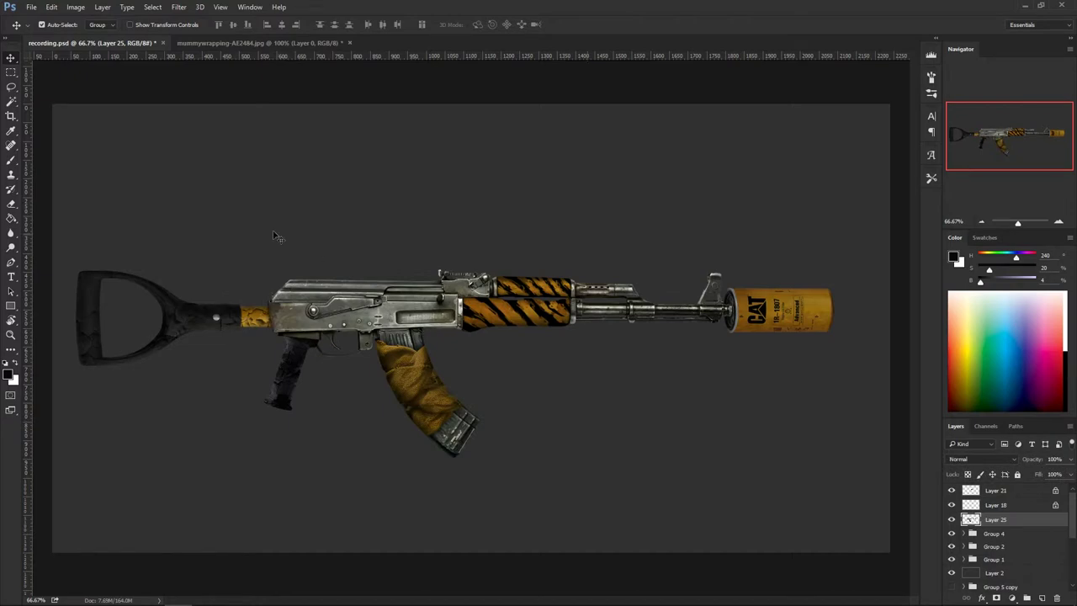
Step: Place the paint-2174689_960_720 splatter image from the Post Apocalyptic AK folder into recording.psd above Layer 25
left_click(185, 597)
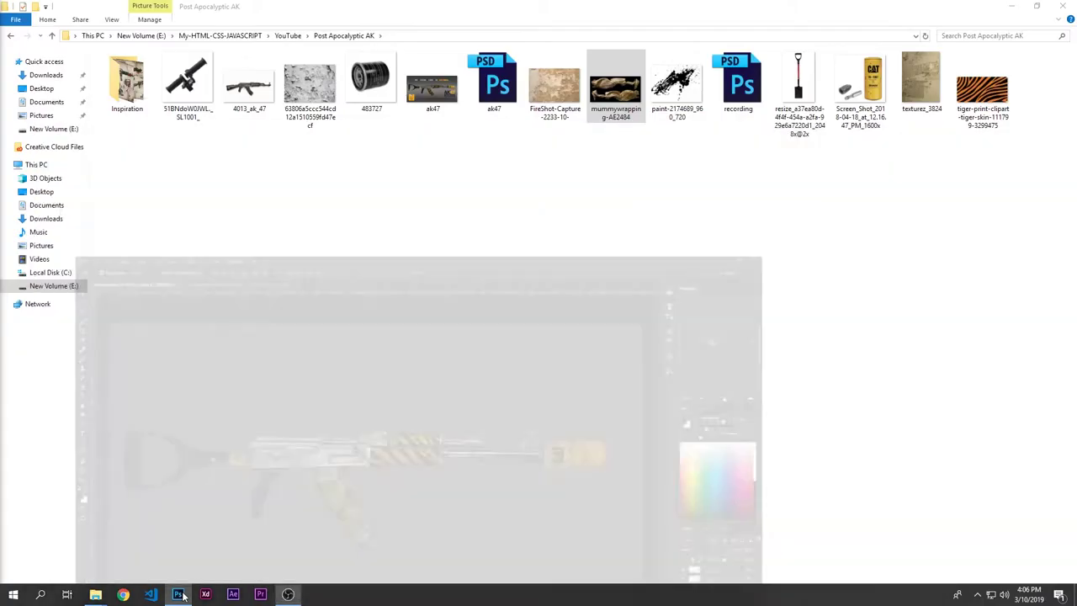
mouse_move(676, 100)
left_mouse_down()
mouse_move(678, 143)
mouse_move(584, 286)
mouse_move(357, 446)
mouse_move(189, 598)
mouse_move(319, 456)
left_mouse_up()
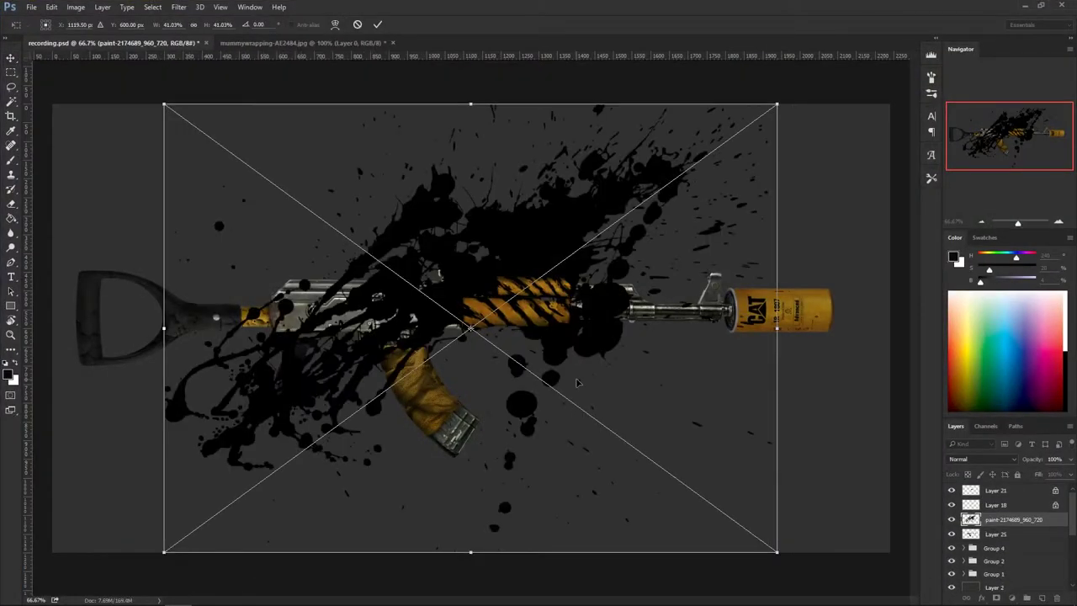
key("Return")
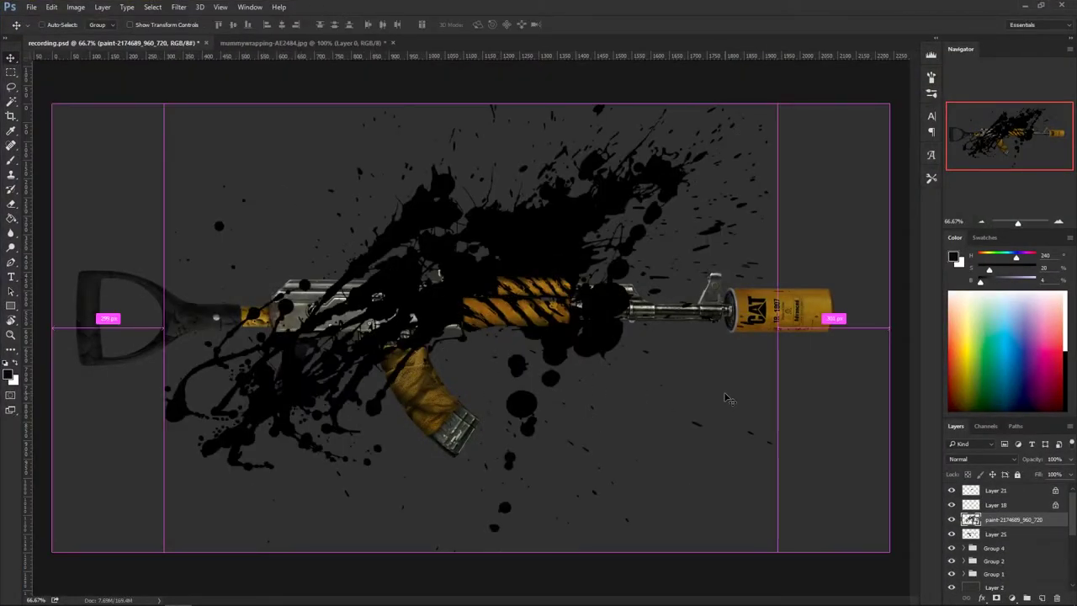
Step: Scale the paint splatter to about 18% and move it above the rear of the receiver
key("ctrl+t")
left_click_drag(780, 101, 584, 206)
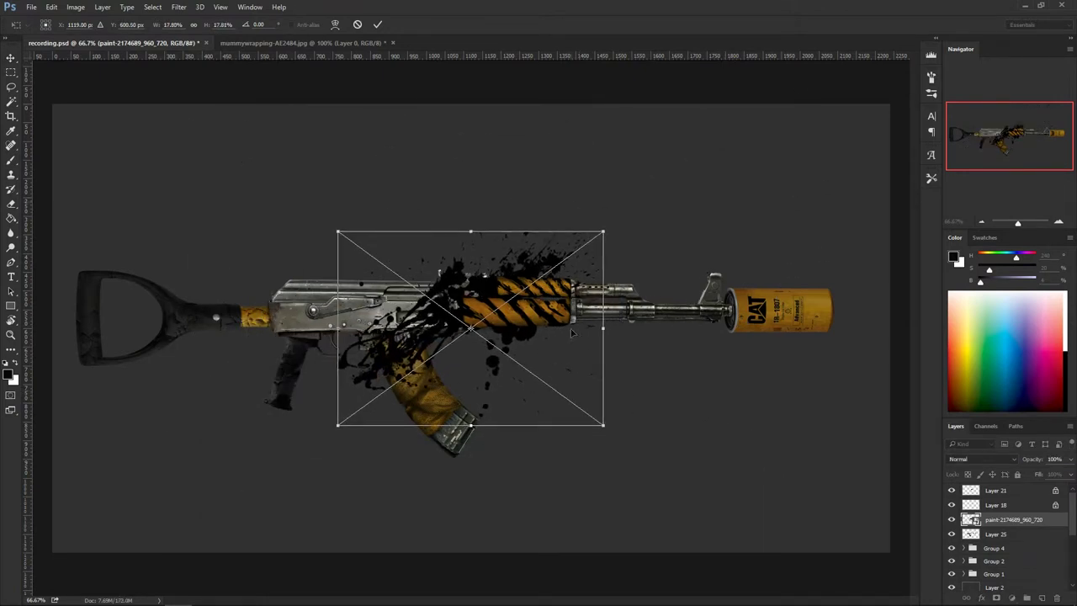
left_click_drag(570, 356, 485, 261)
left_click_drag(484, 249, 479, 271)
key("Return")
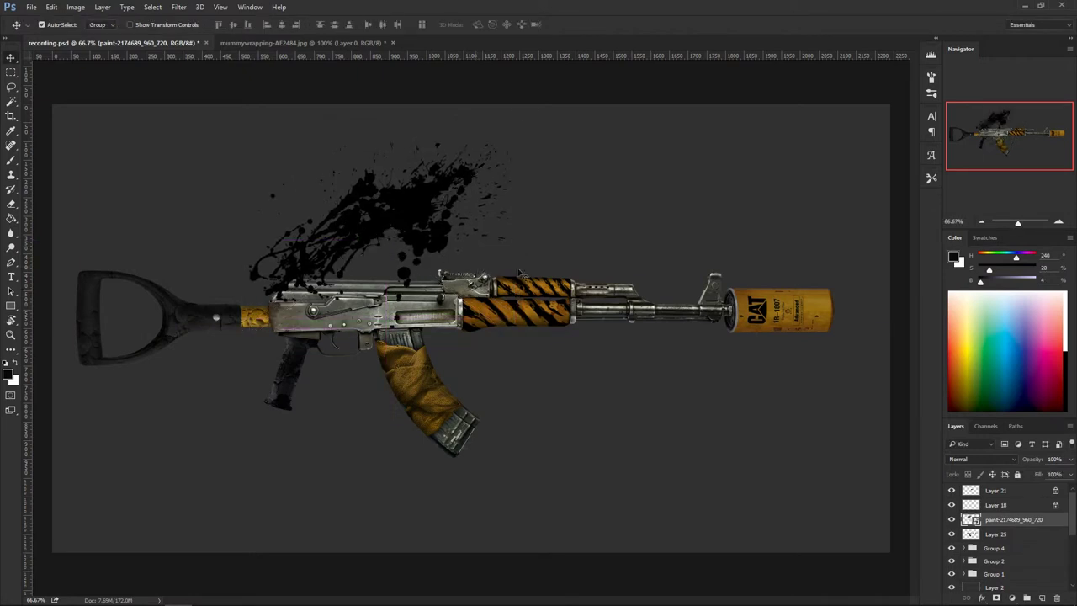
Step: Rasterize the paint splatter smart object and lock its transparent pixels
key("e")
left_click(397, 231)
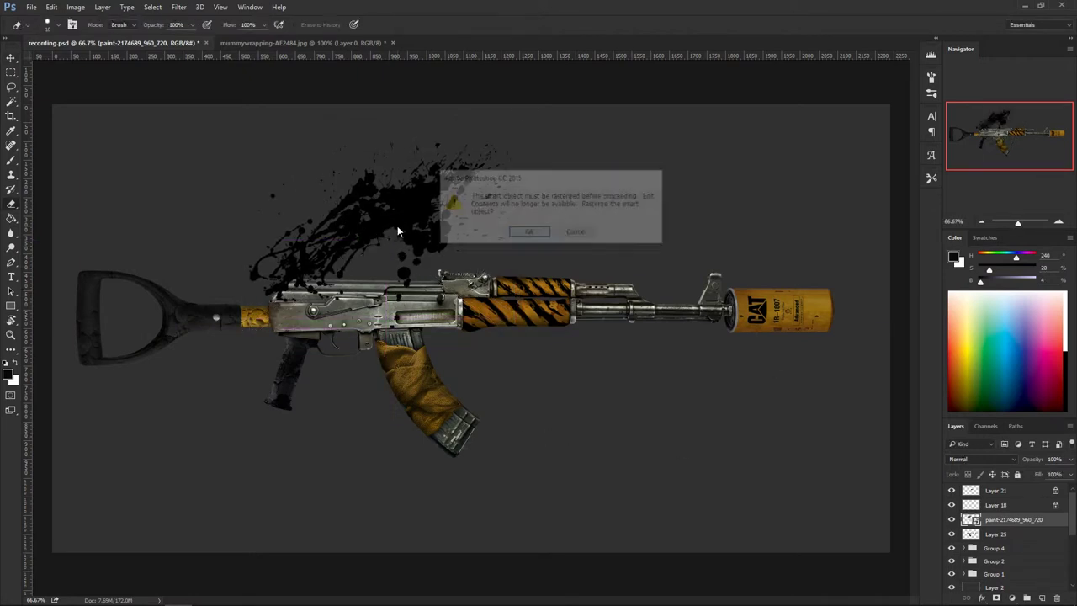
left_click(515, 235)
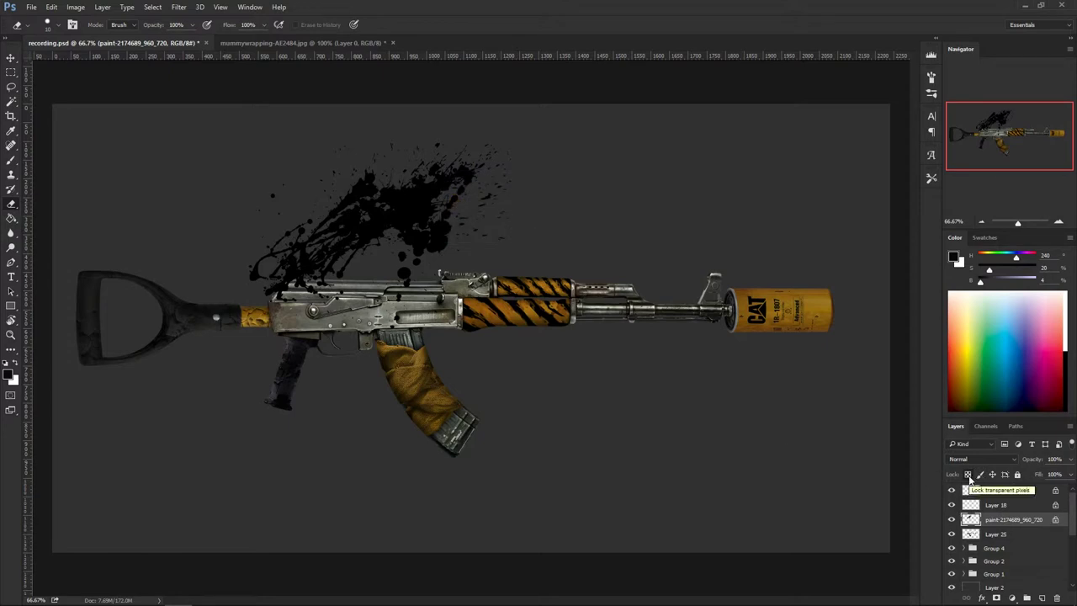
Step: Recolor the whole splatter with an enlarged hard round brush, using the yellow sampled from the shovel shaft behind the receiver
key("b")
right_click(397, 337)
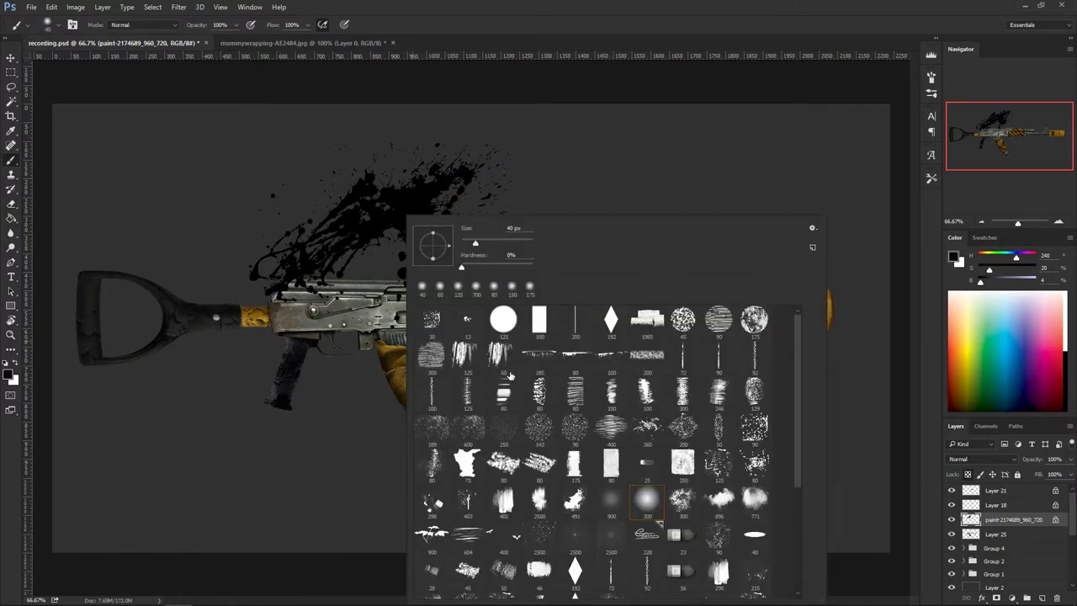
left_click(506, 320)
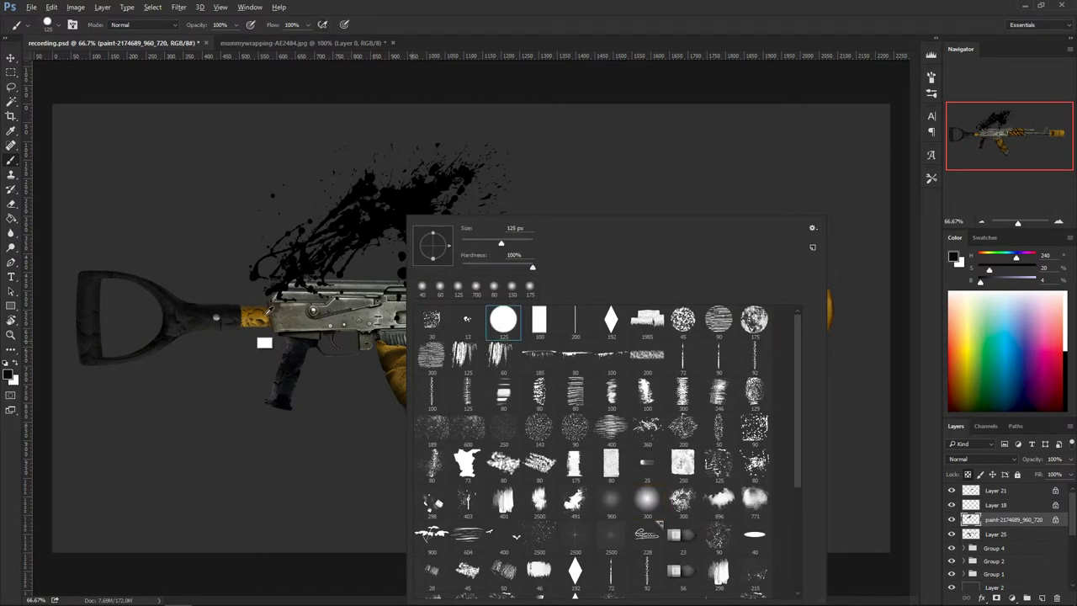
left_click(260, 311, "alt")
left_click(261, 310, "alt")
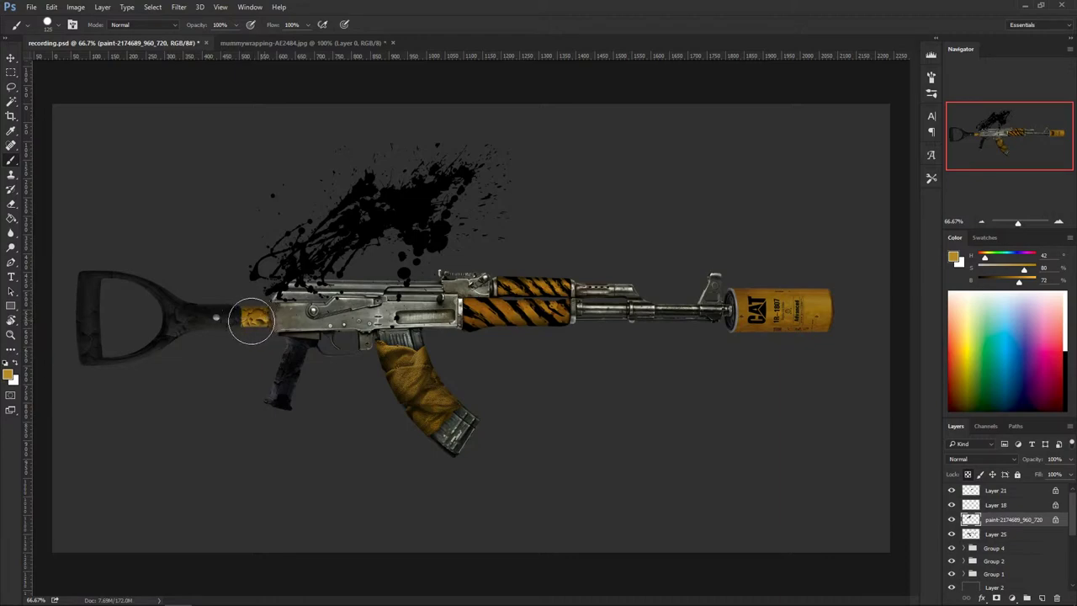
key("]")
key("]")
key("]")
key("]")
key("]")
key("]")
key("]")
key("]")
key("]")
key("]")
key("]")
key("]")
key("]")
key("]")
key("]")
mouse_move(224, 293)
left_mouse_down()
mouse_move(529, 200)
mouse_move(400, 273)
mouse_move(344, 280)
mouse_move(432, 210)
mouse_move(465, 322)
left_mouse_up()
key("v")
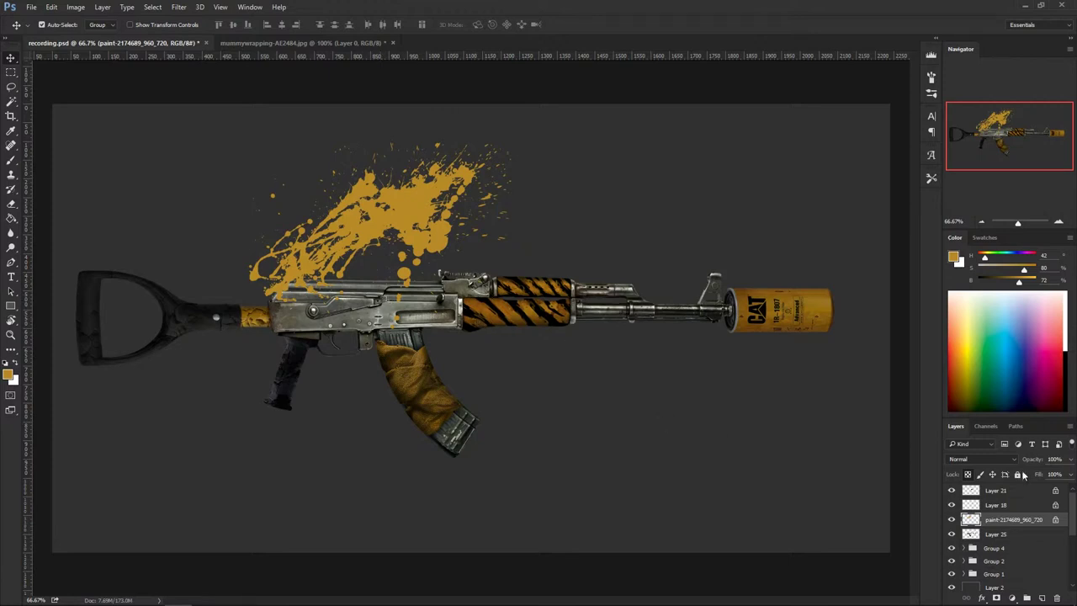
Step: Clip the yellow splatter to Layer 25, rotate it about 62° and position it so only small specks mark the top of the receiver
left_click(985, 529, "alt")
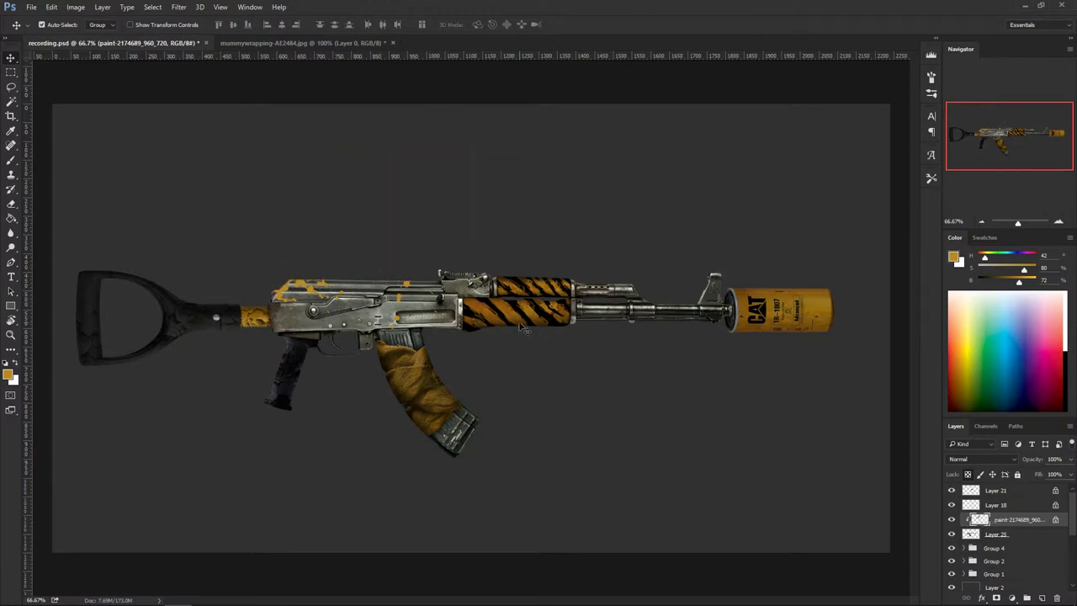
key("ctrl+t")
mouse_move(580, 204)
left_mouse_down()
mouse_move(584, 420)
mouse_move(260, 136)
mouse_move(378, 149)
mouse_move(383, 190)
mouse_move(283, 179)
left_mouse_up()
mouse_move(465, 280)
left_mouse_down()
mouse_move(362, 252)
mouse_move(354, 260)
left_mouse_up()
mouse_move(496, 352)
left_mouse_down()
mouse_move(517, 233)
mouse_move(449, 159)
mouse_move(435, 124)
left_mouse_up()
left_click_drag(349, 220, 441, 194)
left_click_drag(545, 365, 446, 127)
left_click_drag(395, 211, 276, 228)
left_click_drag(434, 329, 467, 291)
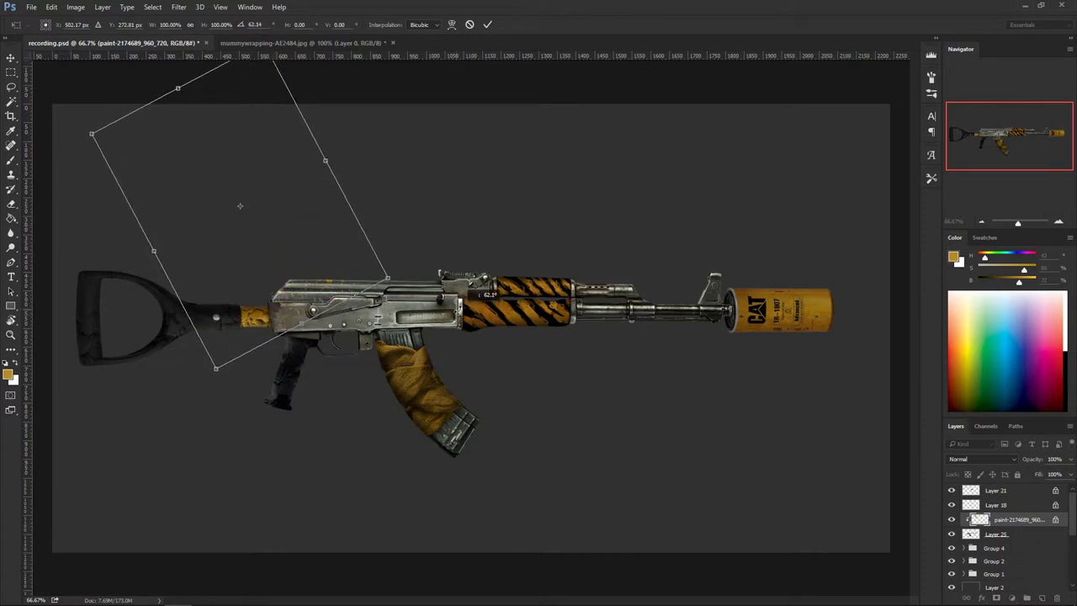
left_click_drag(344, 261, 337, 272)
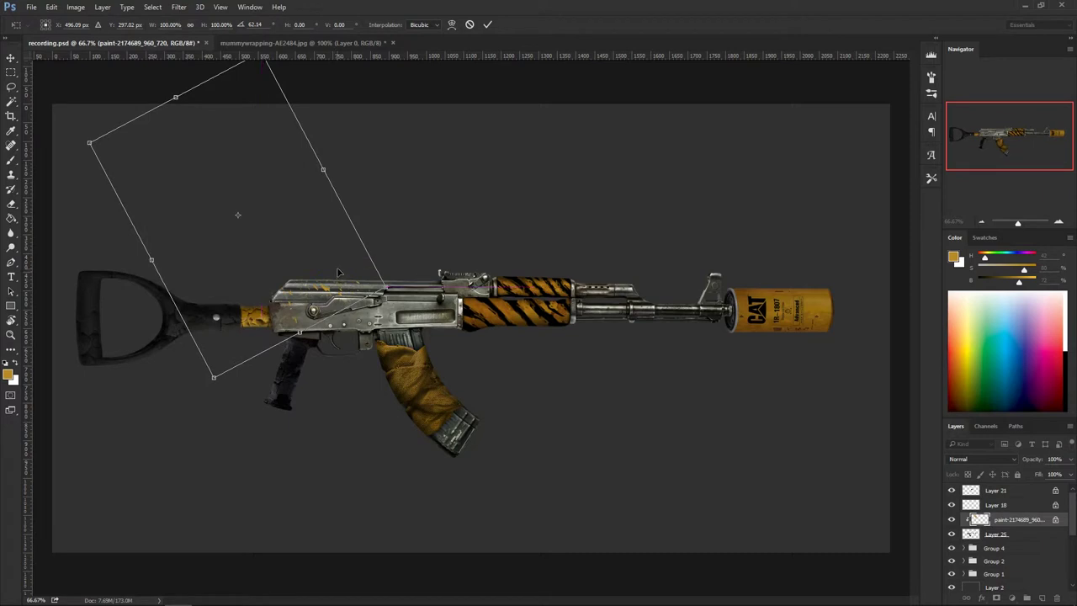
key("Return")
Step: Darken the receiver splatter slightly with Levels by lowering its white output level
key("ctrl+l")
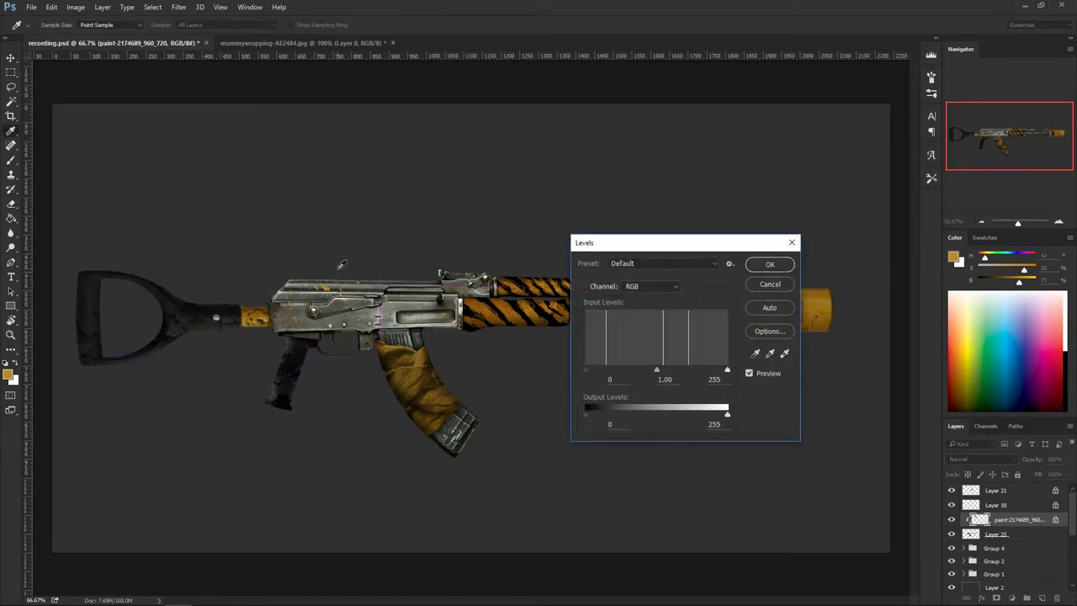
left_click_drag(727, 416, 721, 421)
left_click(770, 264)
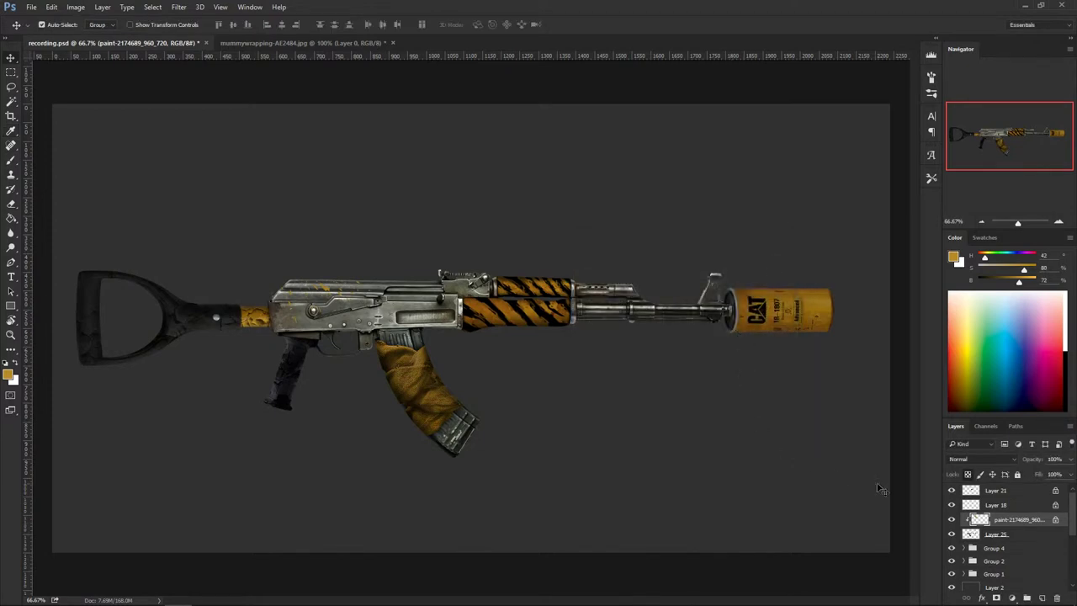
Step: Duplicate the receiver splatter, move the copy over the shovel-handle stock and clip it to Group 2
key("ctrl")
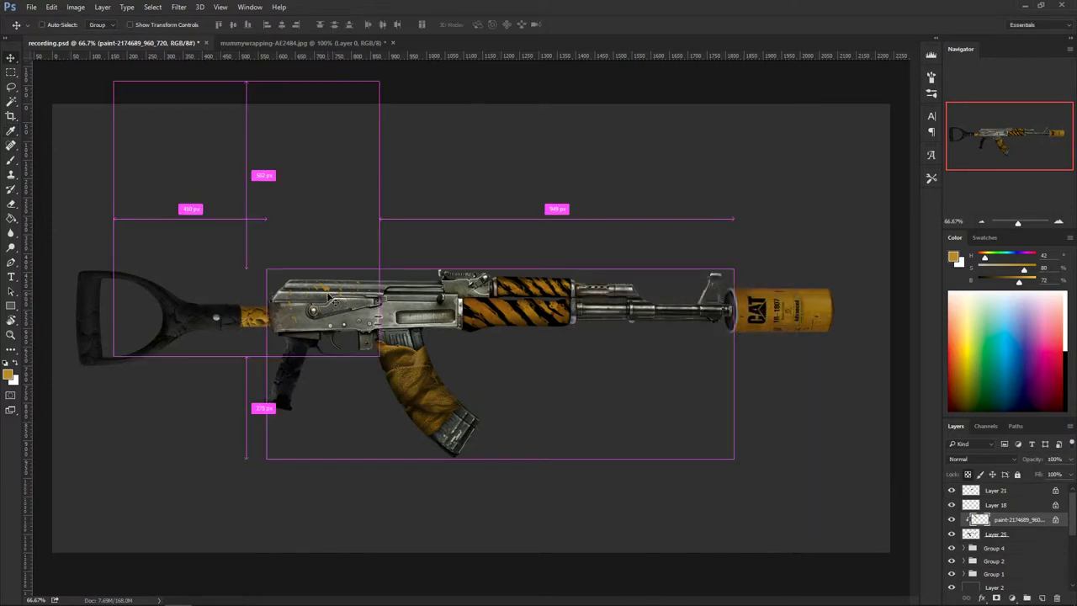
key("ctrl+j")
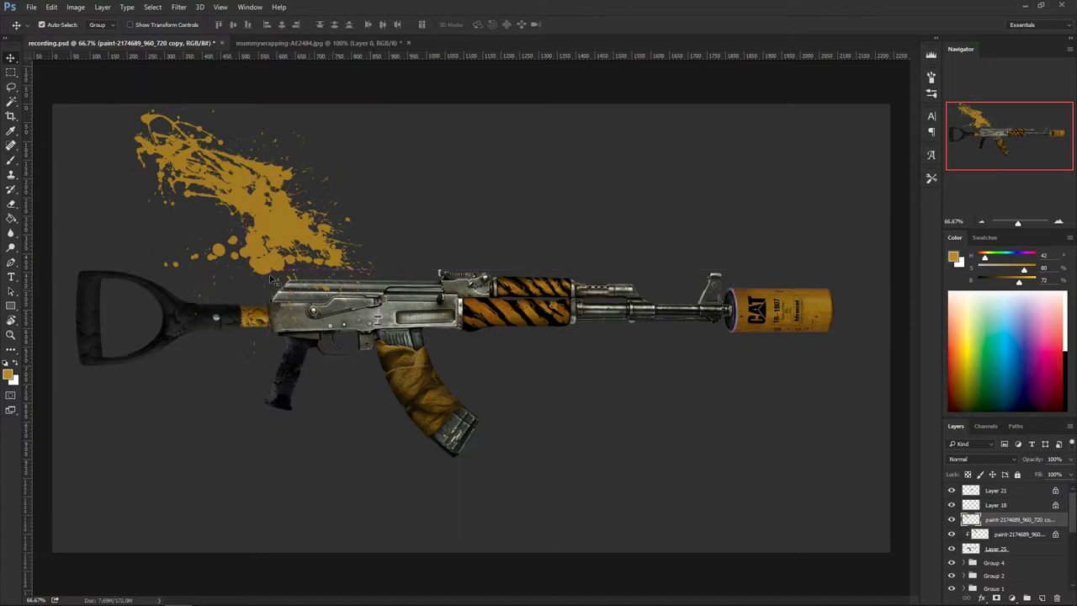
left_click_drag(282, 227, 189, 324)
left_click(91, 324)
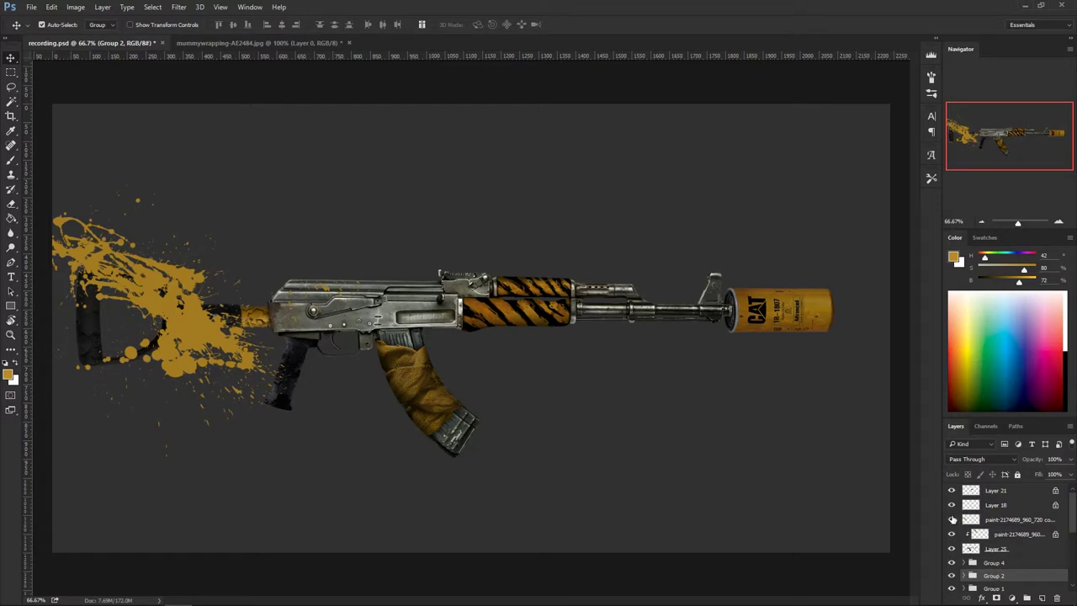
left_click(952, 519)
left_click(952, 519)
left_click_drag(995, 523, 999, 565)
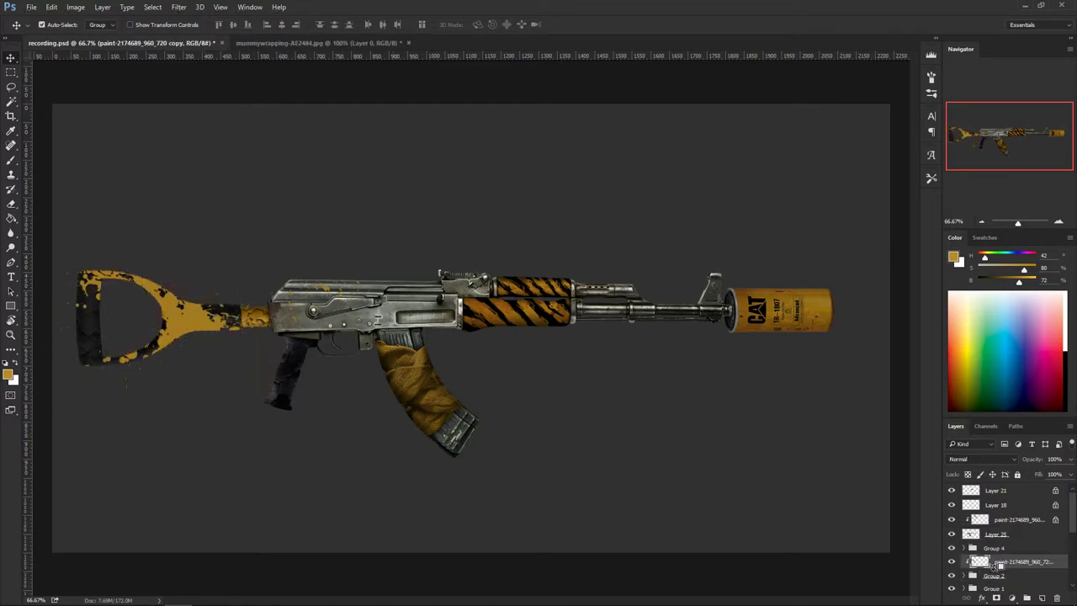
Step: Rotate the stock splatter about 18° and reposition it so paint specks cover the handle's upper arm and neck
key("ctrl+t")
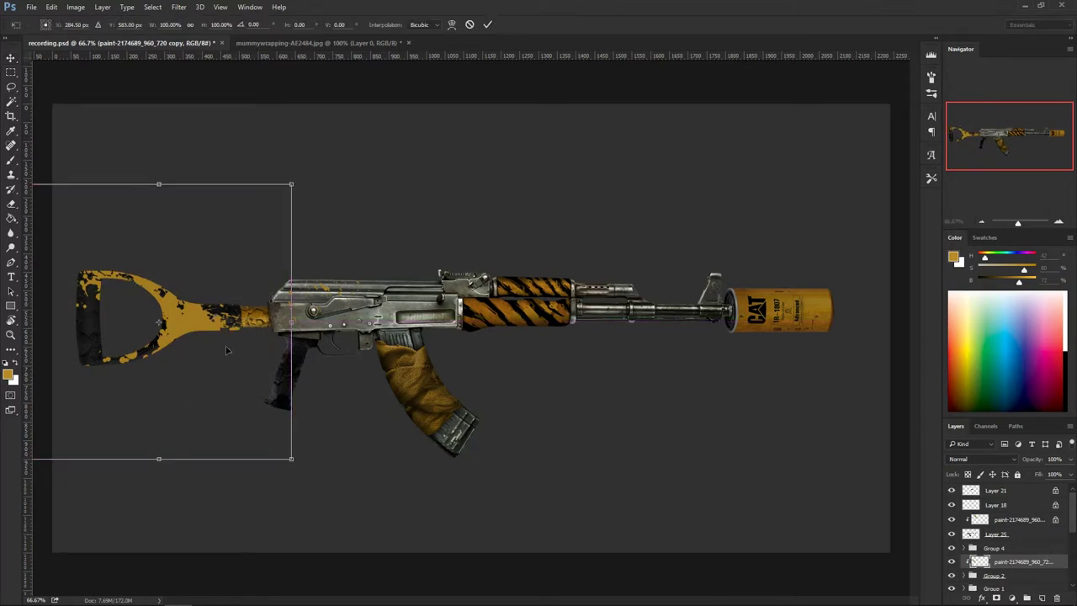
mouse_move(225, 350)
left_mouse_down()
mouse_move(202, 420)
mouse_move(244, 504)
mouse_move(202, 271)
mouse_move(135, 290)
mouse_move(103, 283)
left_mouse_up()
mouse_move(256, 240)
left_mouse_down()
mouse_move(233, 330)
mouse_move(206, 374)
left_mouse_up()
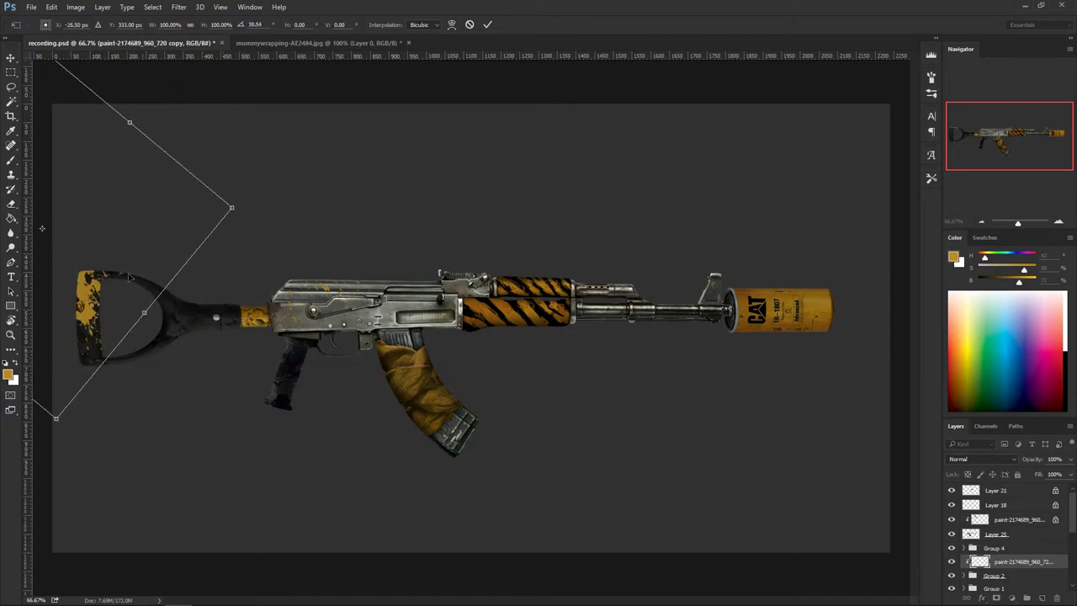
left_click_drag(129, 277, 182, 350)
left_click_drag(295, 448, 141, 171)
left_click_drag(183, 239, 98, 430)
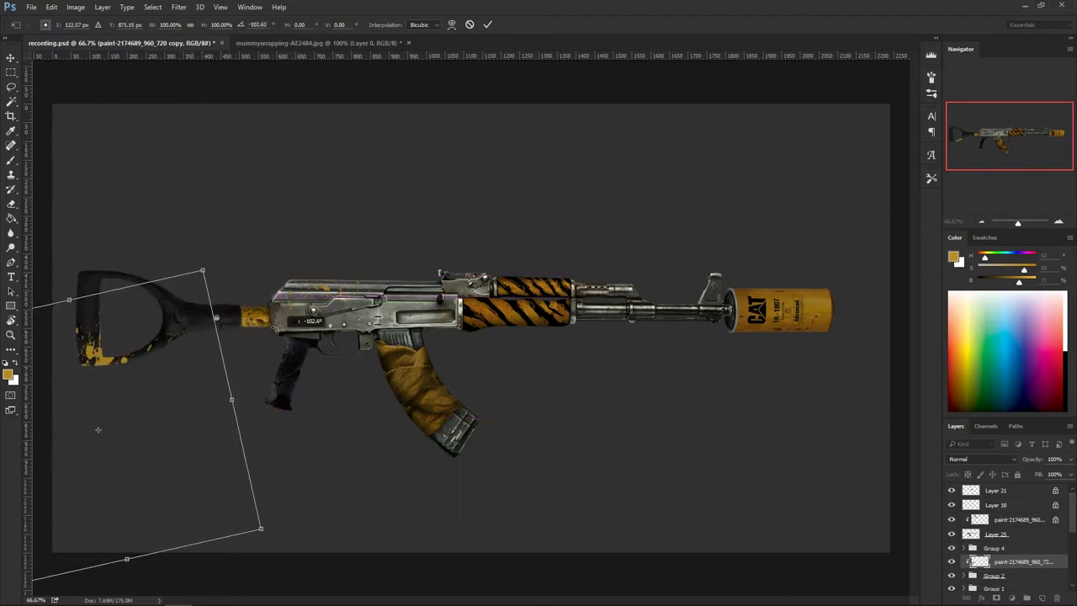
left_click_drag(276, 330, 272, 323)
mouse_move(209, 397)
left_mouse_down()
mouse_move(220, 363)
mouse_move(188, 402)
mouse_move(193, 434)
mouse_move(207, 325)
left_mouse_up()
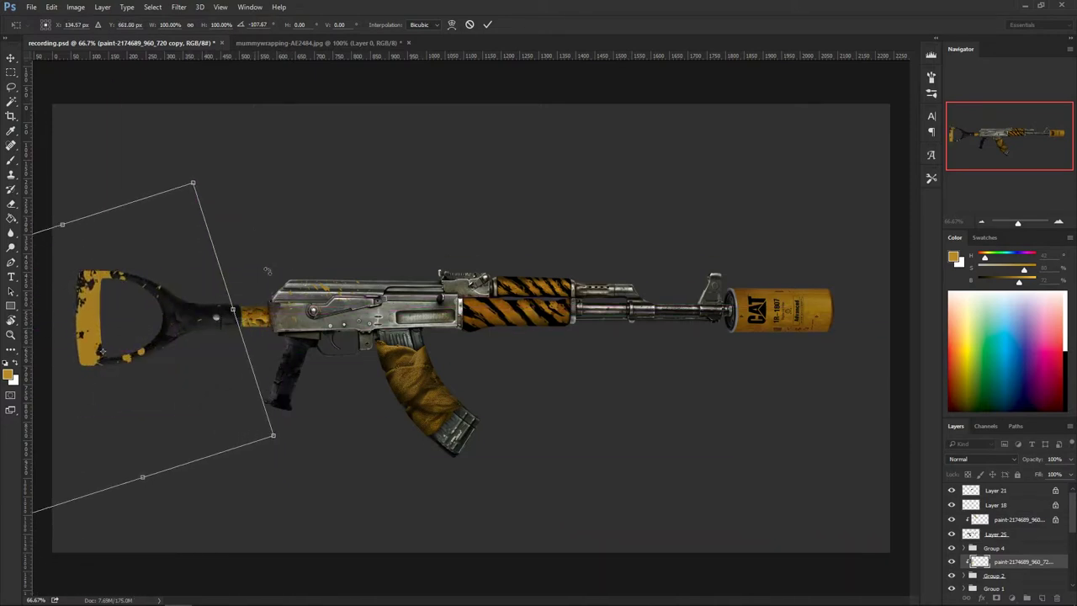
left_click_drag(266, 270, 182, 289)
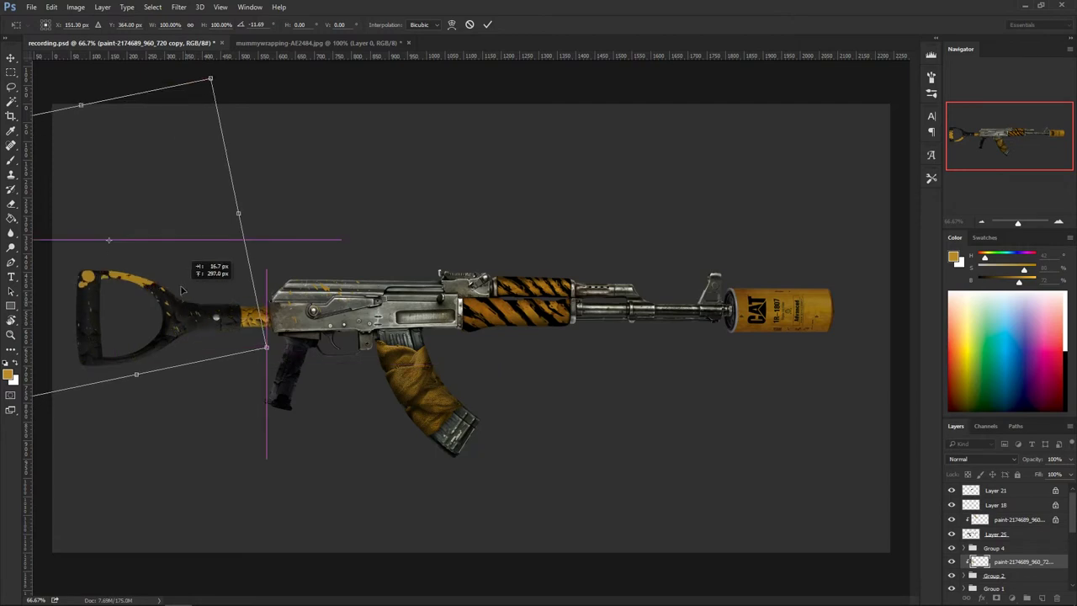
left_click_drag(337, 234, 313, 345)
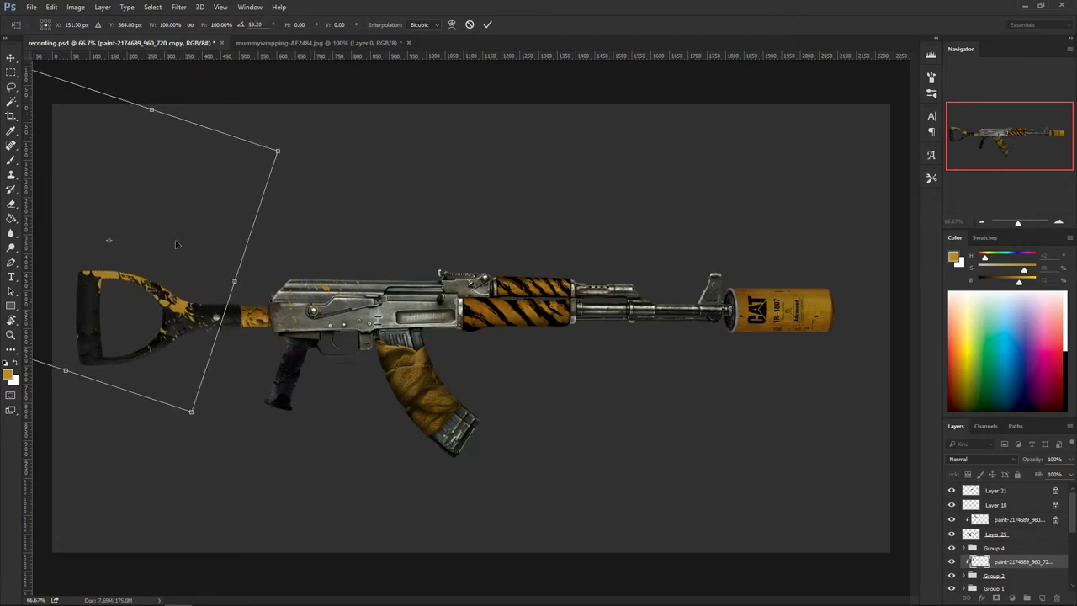
mouse_move(181, 241)
left_mouse_down()
mouse_move(182, 215)
mouse_move(188, 222)
left_mouse_up()
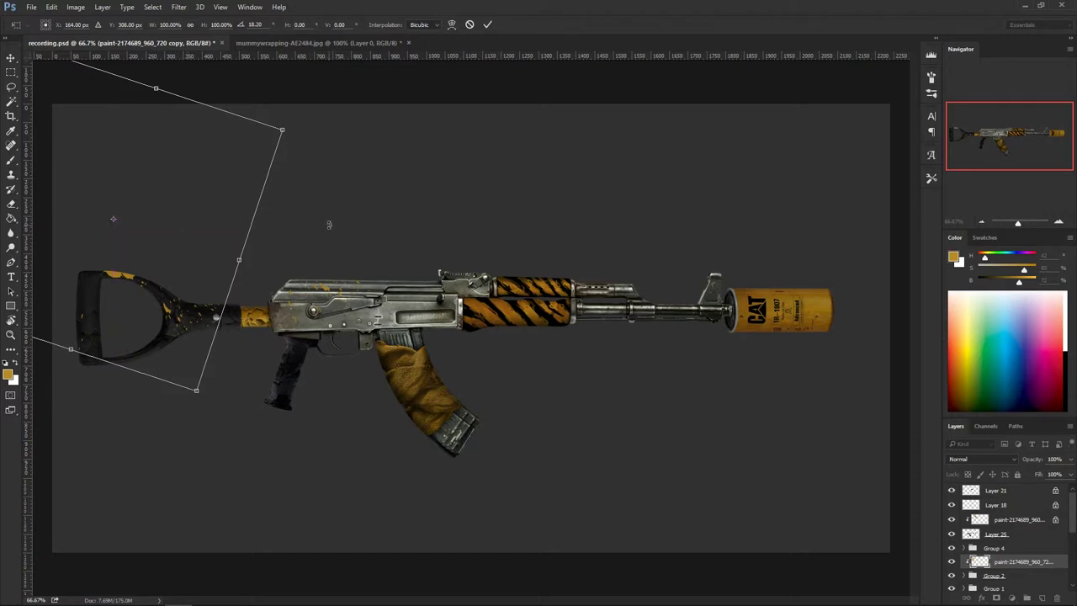
key("Return")
Step: Darken the stock splatter with Levels by lowering its white output level
key("ctrl+l")
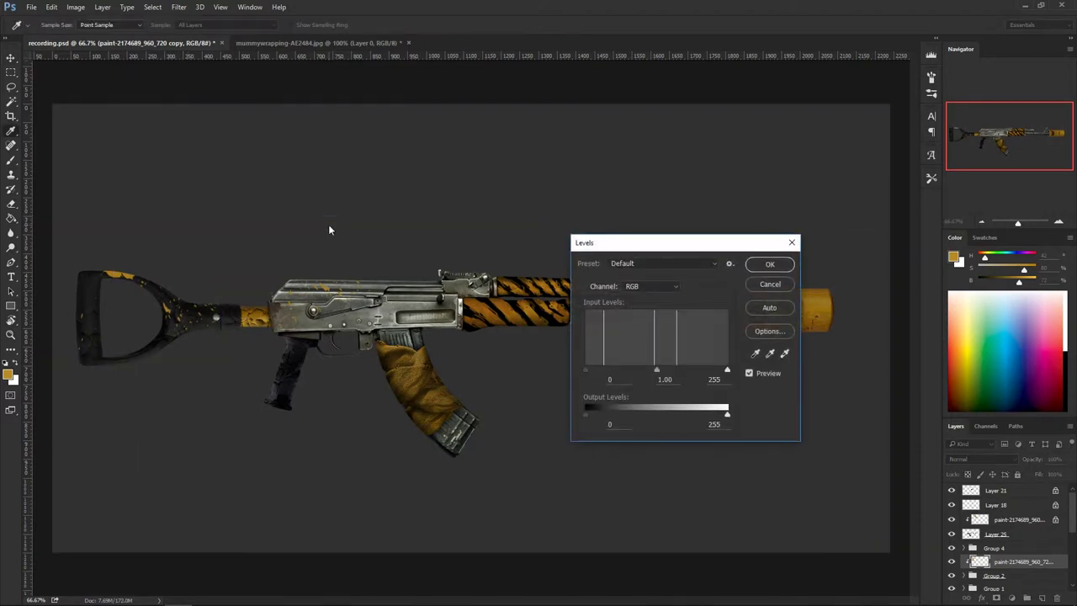
left_click_drag(728, 416, 703, 418)
left_click(770, 266)
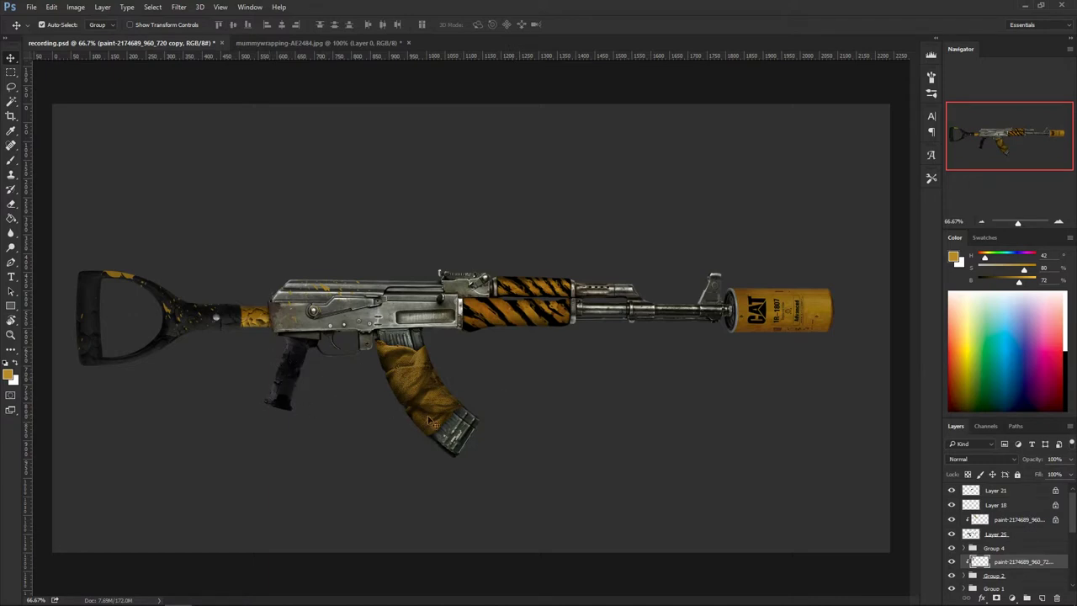
Step: Duplicate the stock splatter, move the copy above Group 1 and clip it to that group
key("ctrl+j")
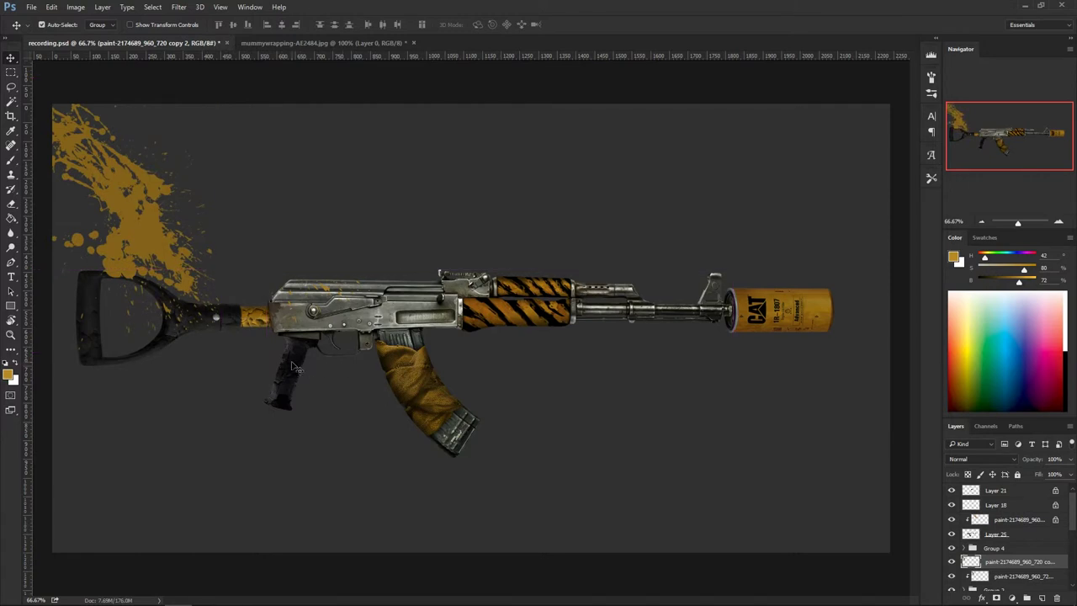
key("ctrl+g")
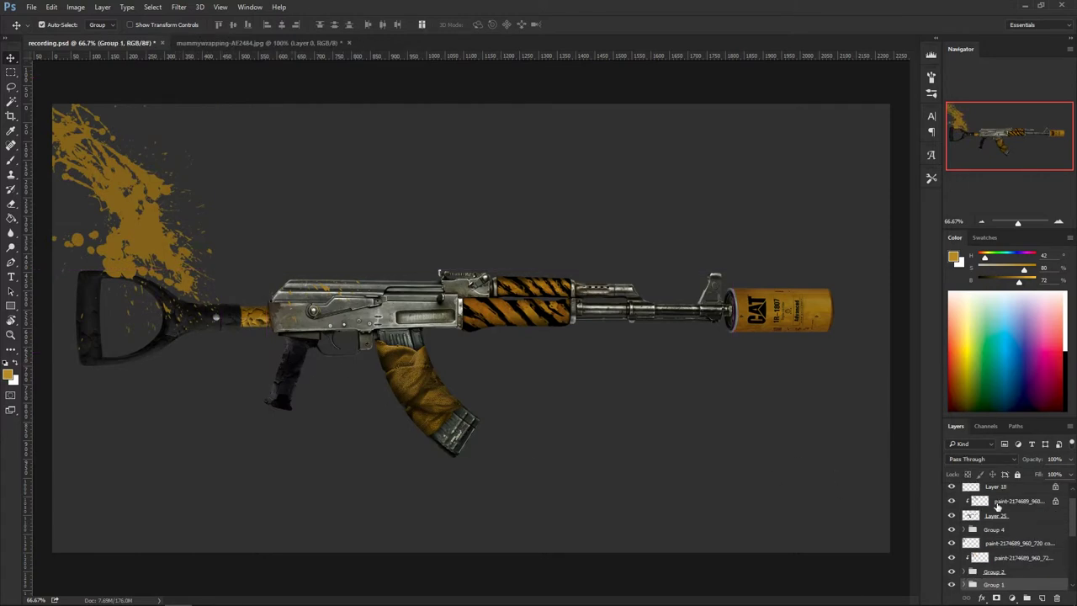
left_click(952, 487)
left_click(952, 487)
left_click(951, 542)
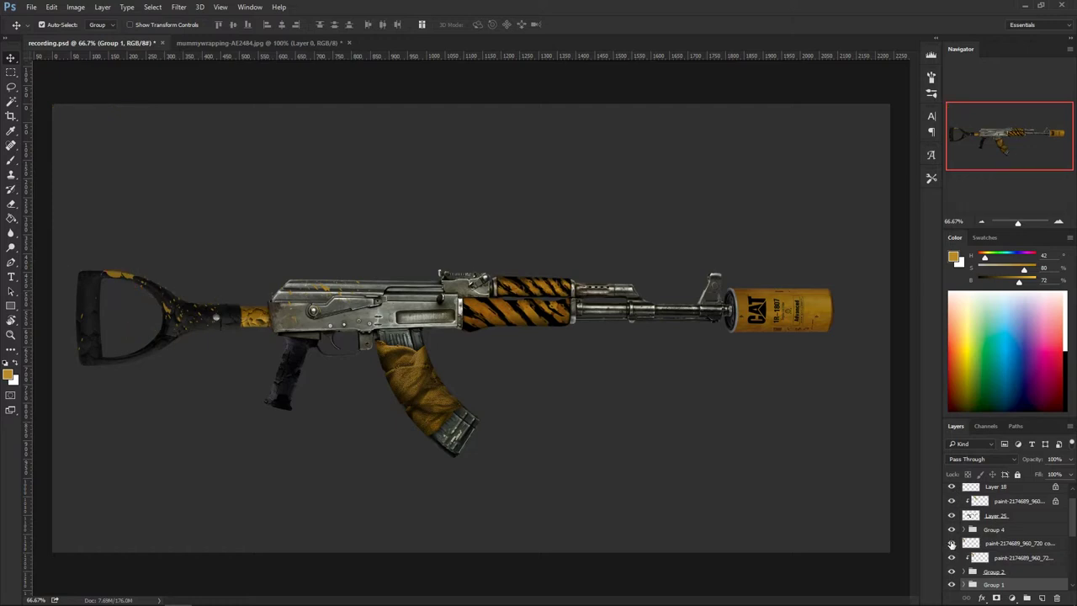
left_click(951, 542)
left_click_drag(1002, 547, 1003, 582)
key("ctrl+alt+g")
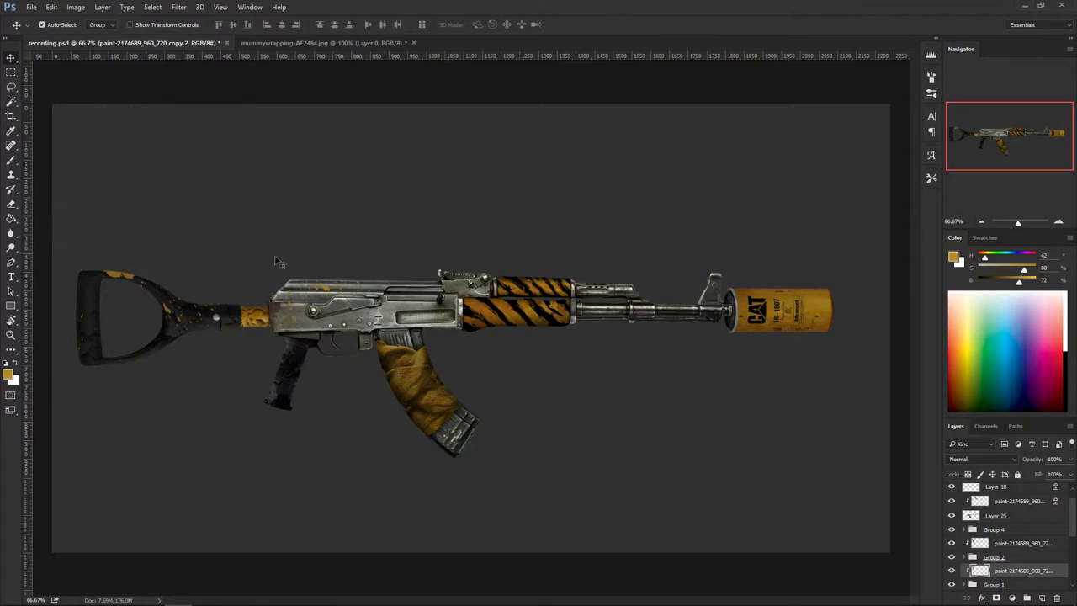
Step: Rotate the new splatter copy about 176° and position it so fine specks fall on the pistol grip
key("ctrl+t")
left_click_drag(144, 168, 329, 452)
left_click_drag(426, 476, 118, 317)
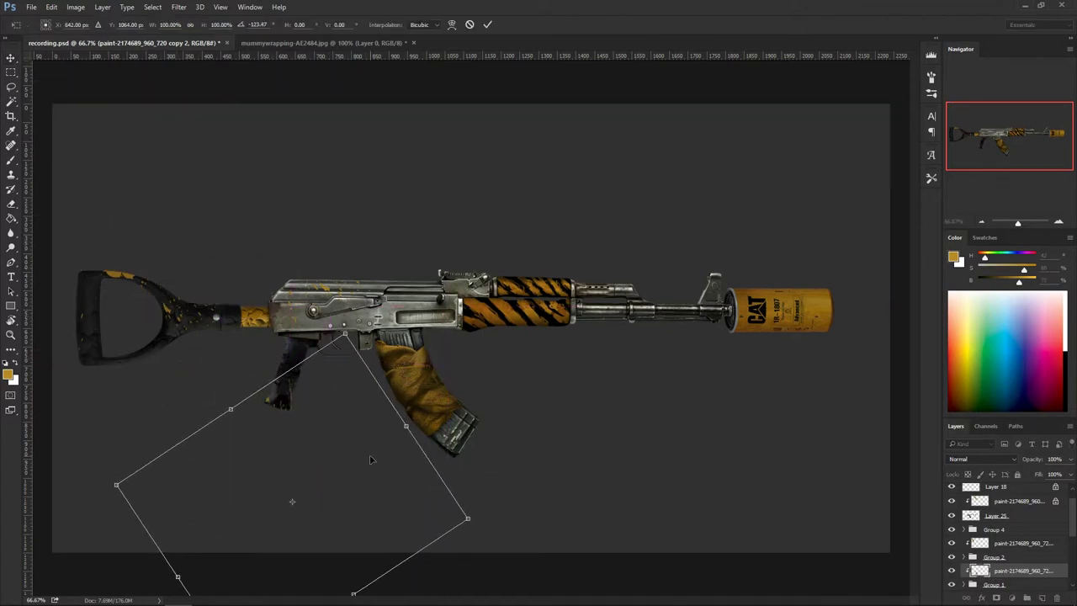
left_click_drag(373, 459, 341, 479)
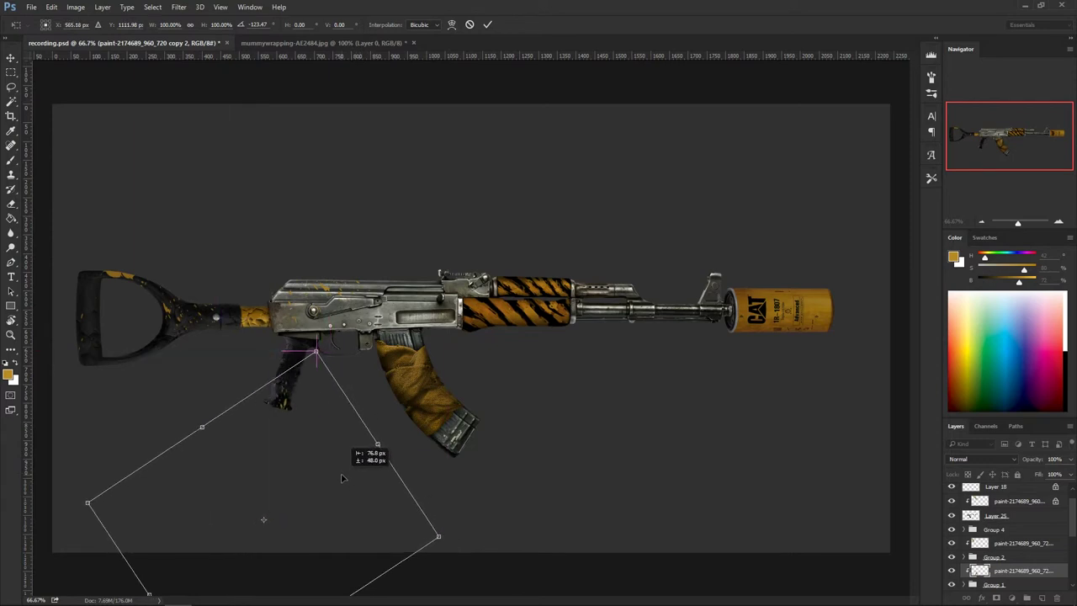
left_click_drag(449, 485, 356, 358)
left_click_drag(319, 454, 393, 444)
left_click_drag(504, 441, 490, 413)
mouse_move(392, 471)
left_mouse_down()
mouse_move(412, 446)
mouse_move(406, 460)
left_mouse_up()
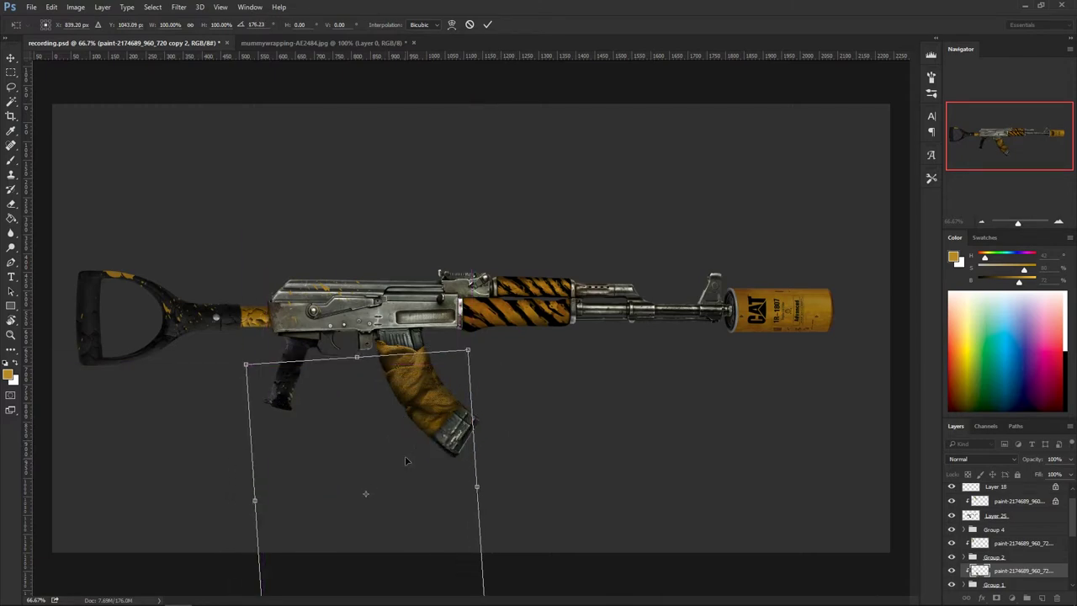
key("Return")
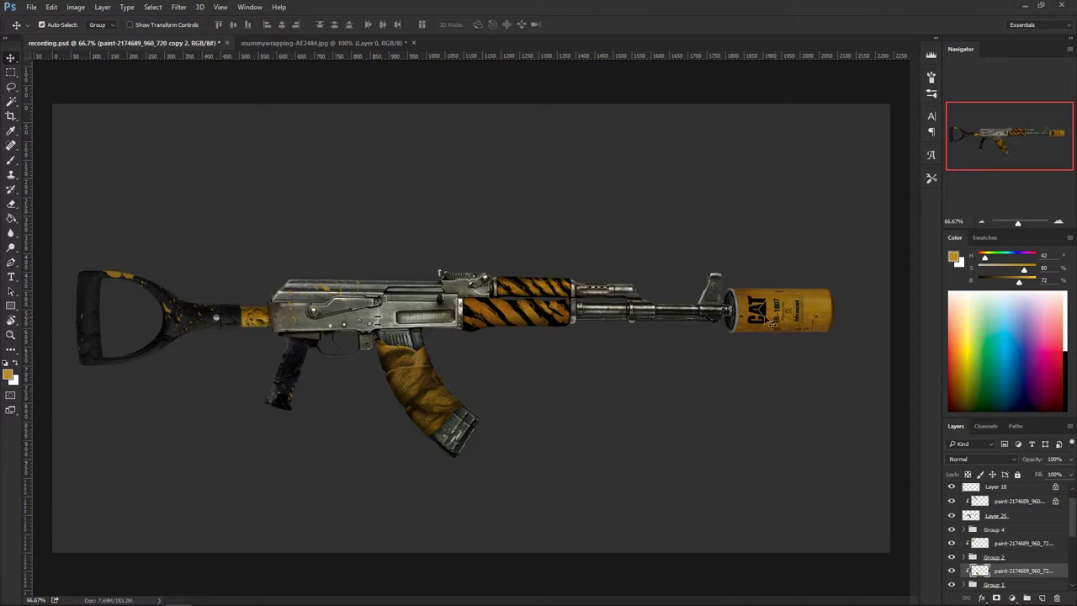
Step: Duplicate the receiver splatter, place the copy directly above Group 4 and clip it to that group
left_click(327, 289)
key("ctrl")
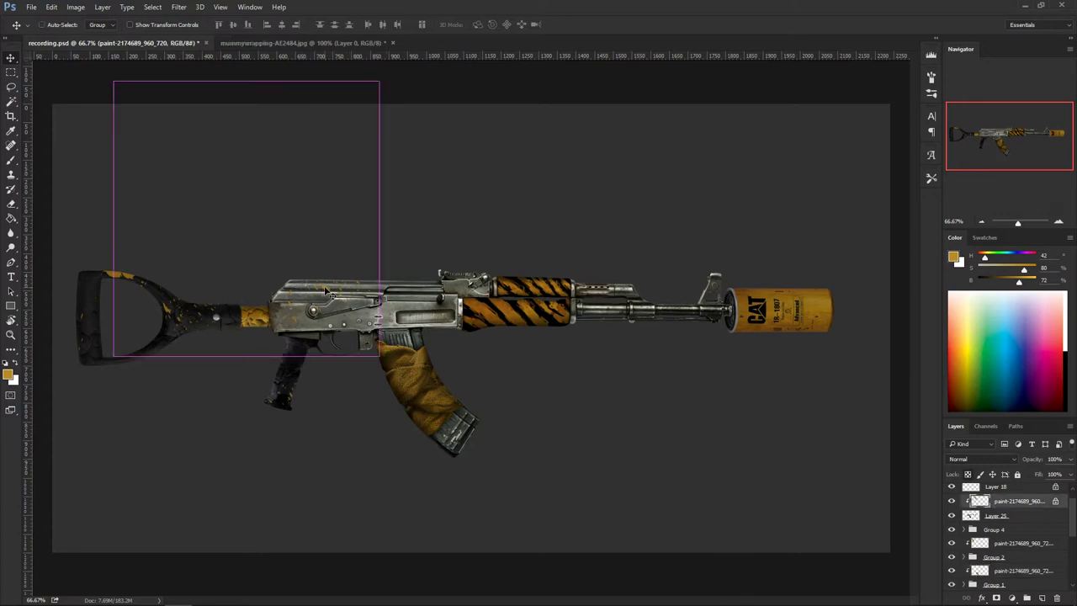
key("ctrl+j")
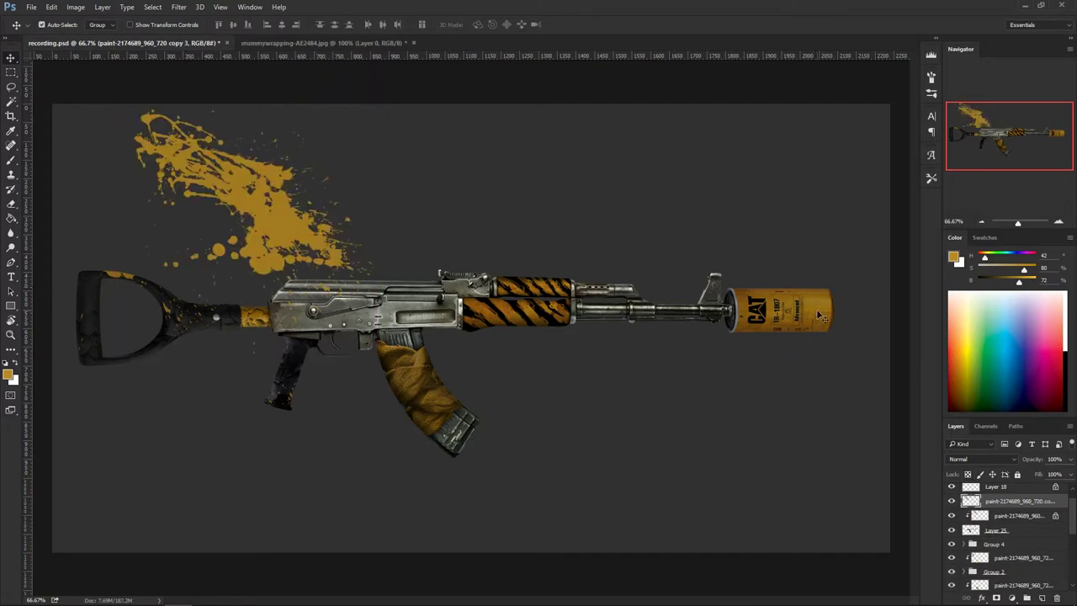
left_click(817, 311)
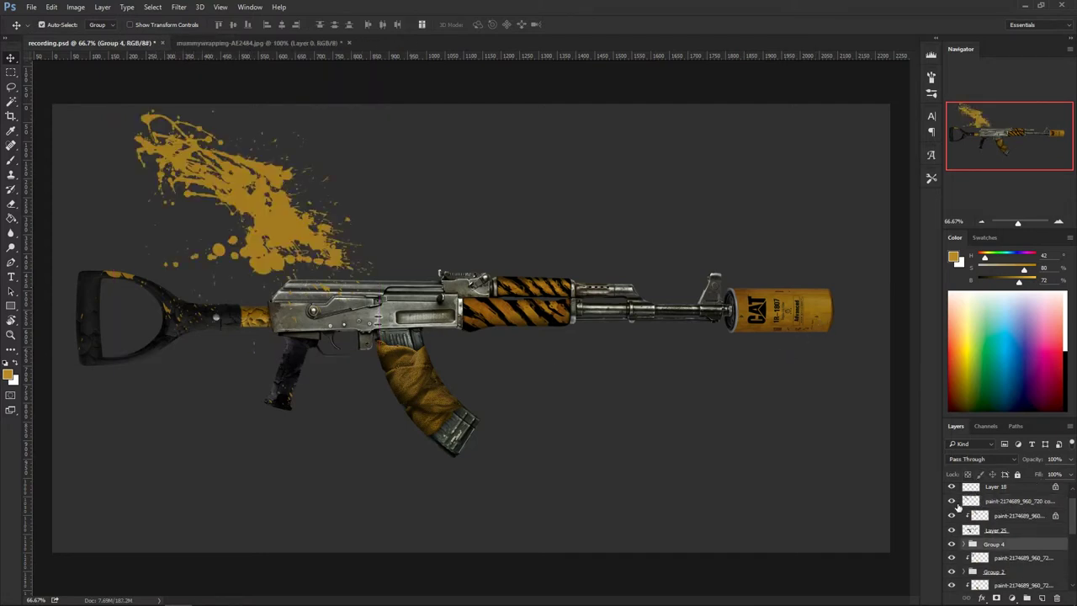
left_click(952, 501)
left_click(952, 501)
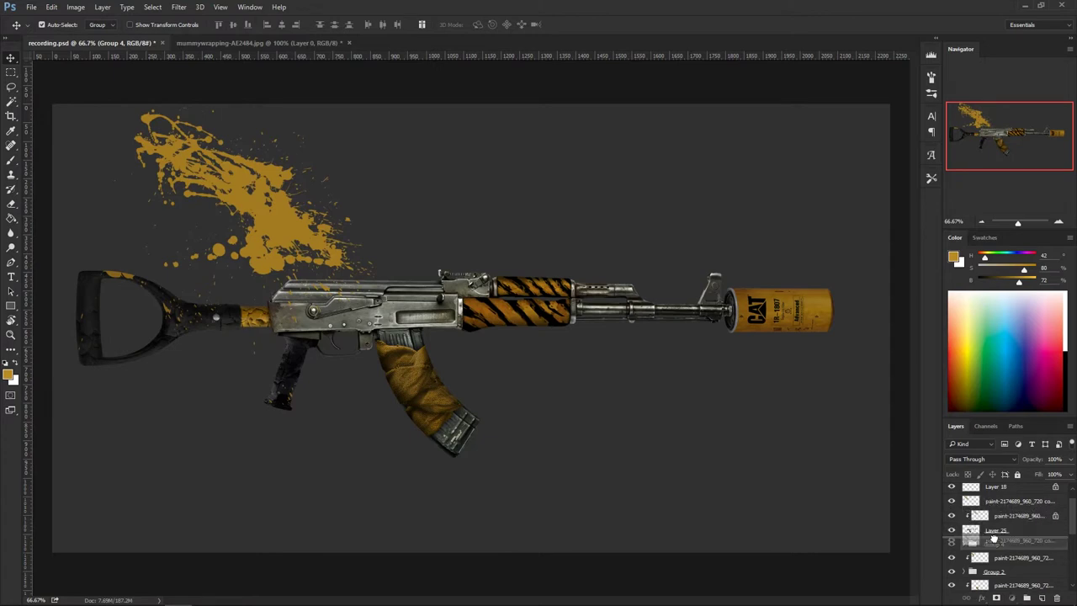
right_click(944, 545)
left_click(893, 534)
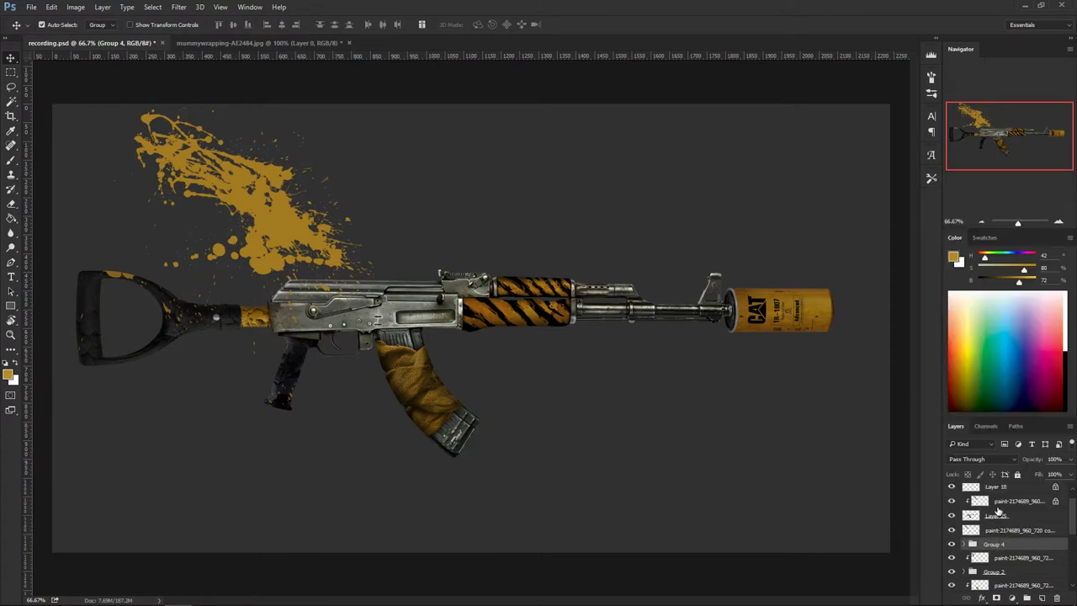
left_click(969, 488)
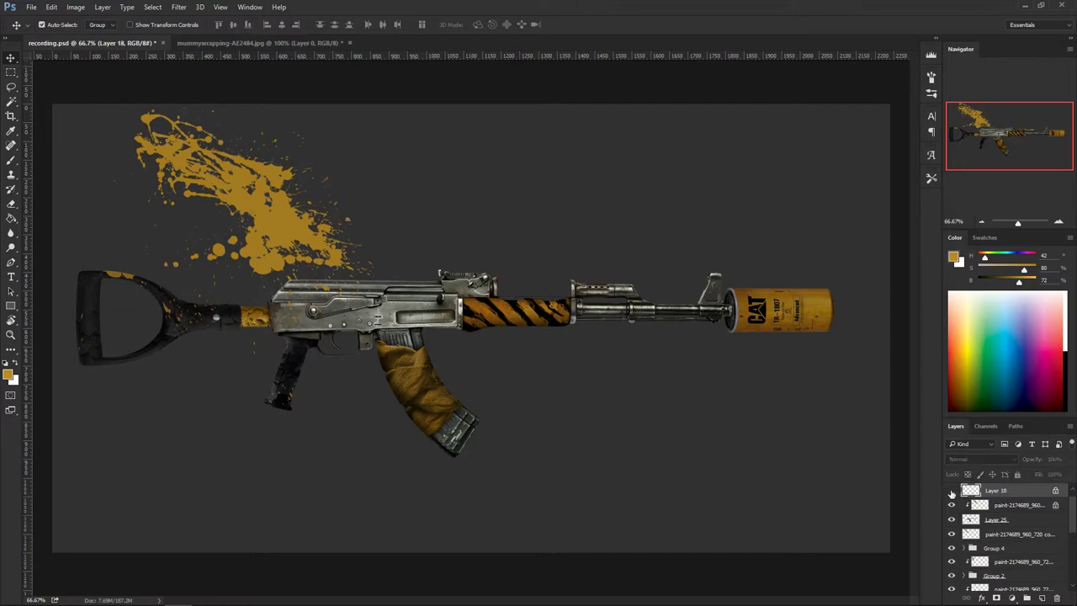
left_click(275, 227)
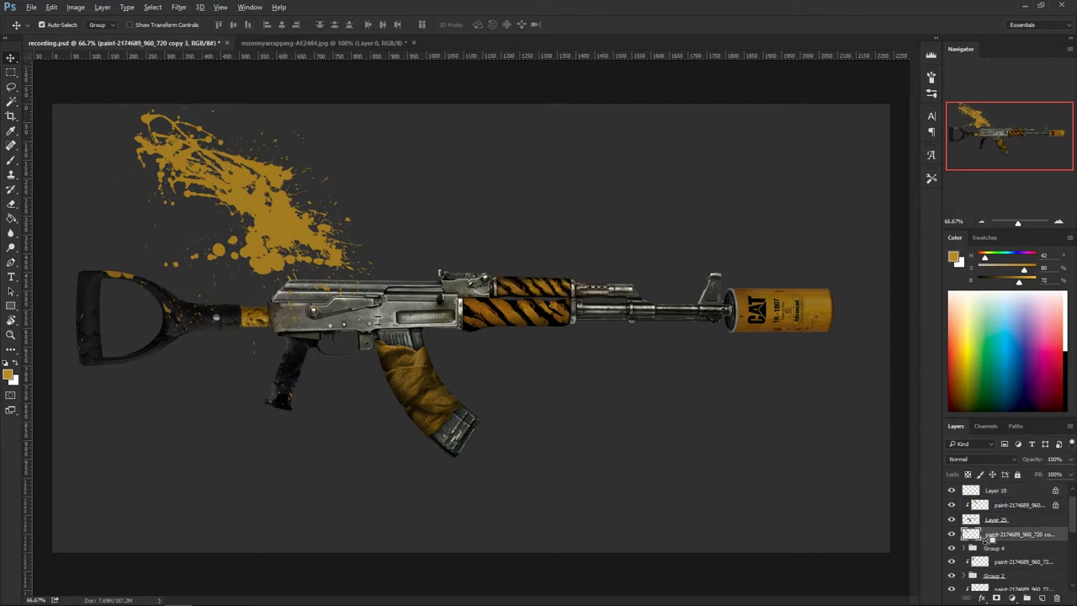
left_click(989, 539, "alt")
Step: Move the new clipped splatter copy from above the stock onto the CAT muzzle canister
key("ctrl+t")
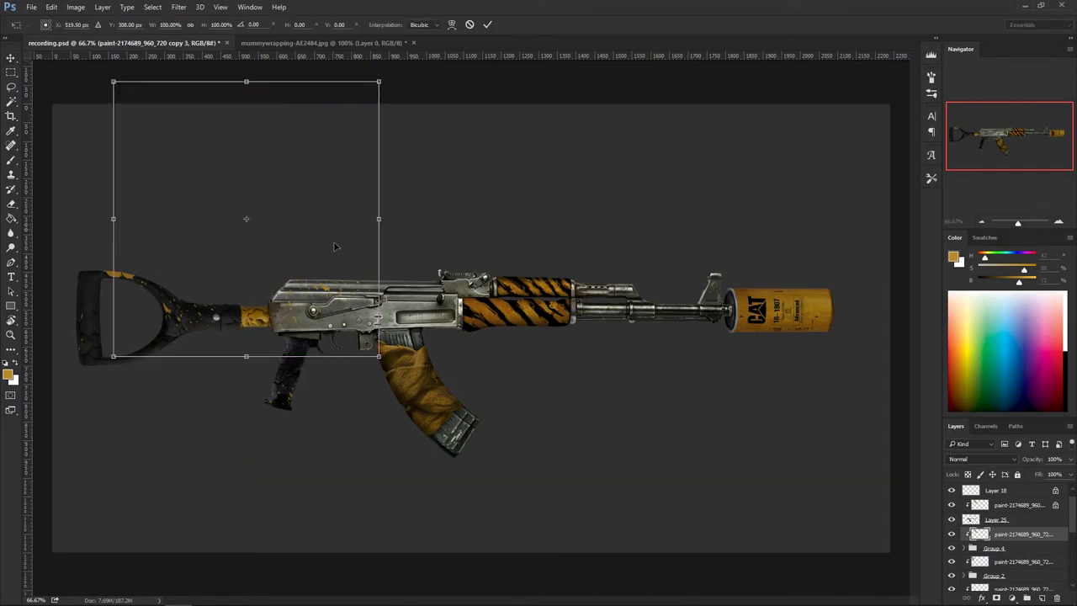
left_click_drag(334, 246, 820, 358)
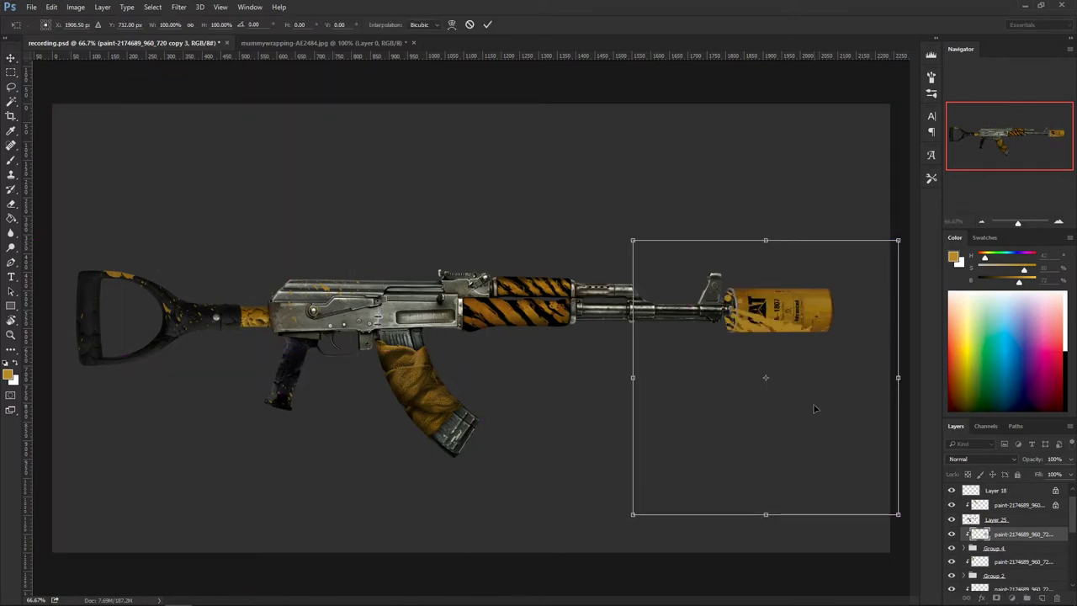
left_click_drag(813, 408, 784, 339)
key("Return")
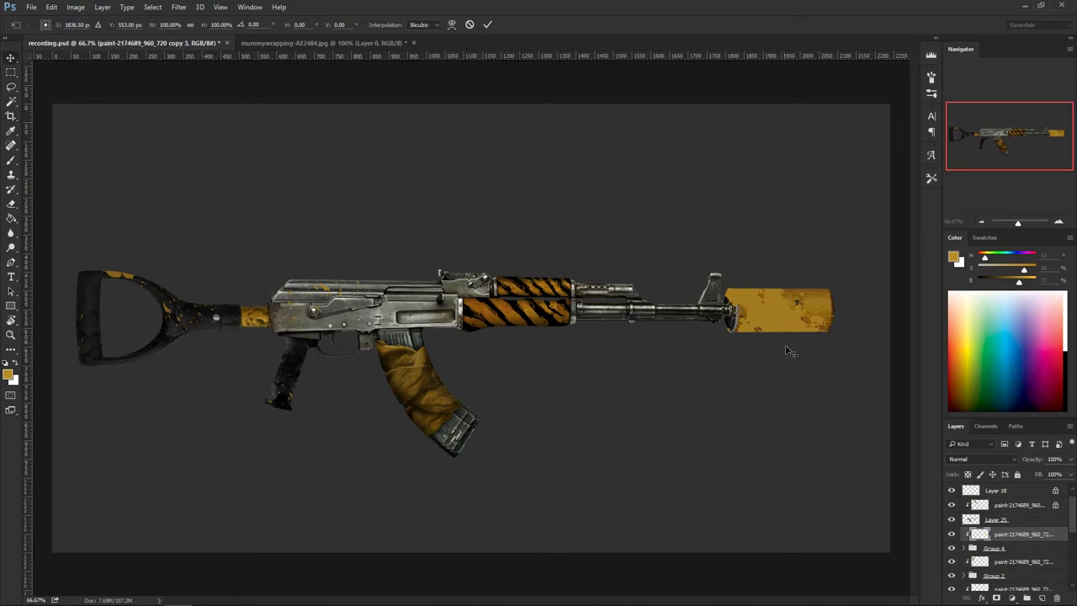
Step: Unclip the canister splatter, desaturate it, darken it to black with Levels, and clip it to Group 4 again
left_click(1008, 539, "alt")
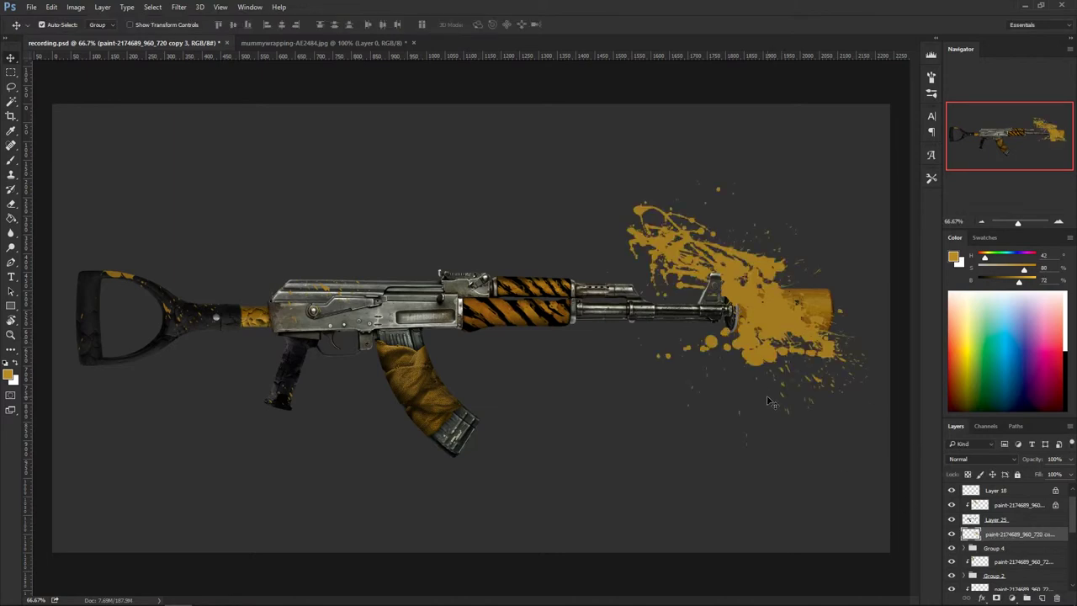
key("ctrl+shift+u")
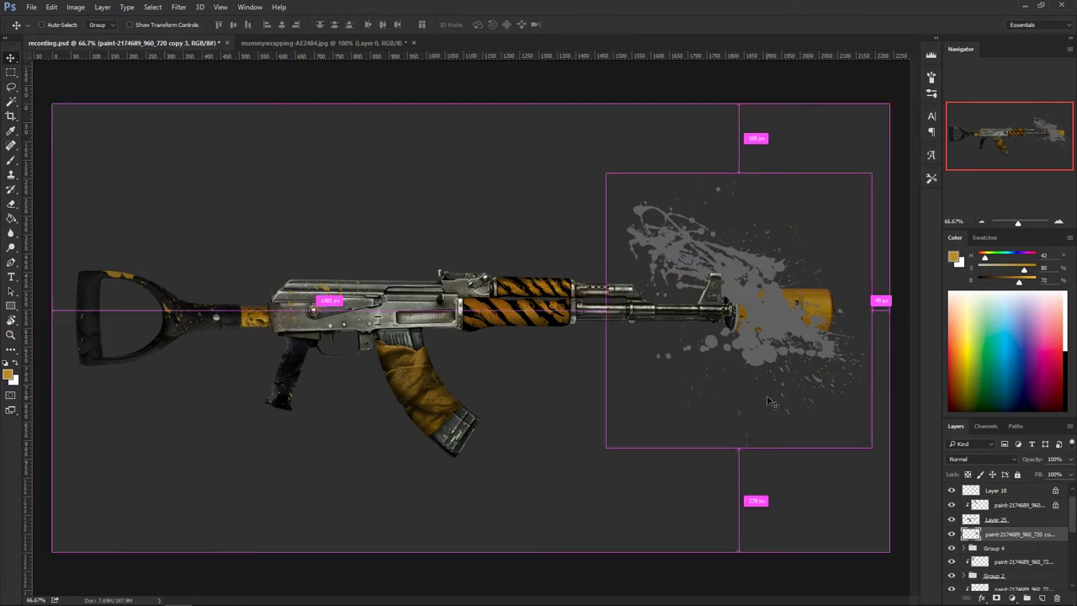
key("ctrl+l")
left_click_drag(728, 418, 578, 426)
left_click(757, 266)
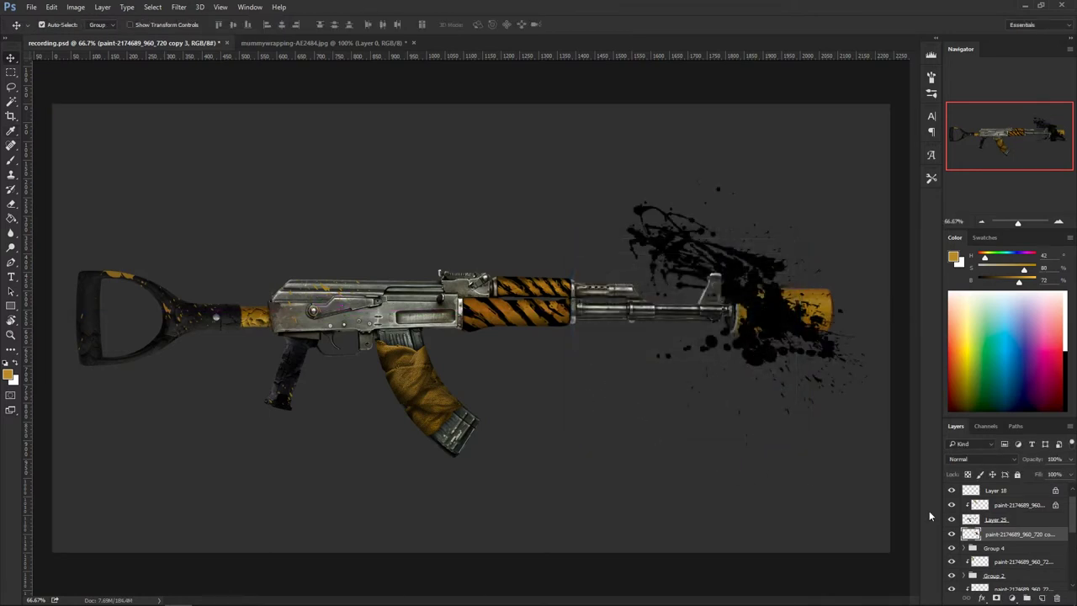
left_click(990, 539, "alt")
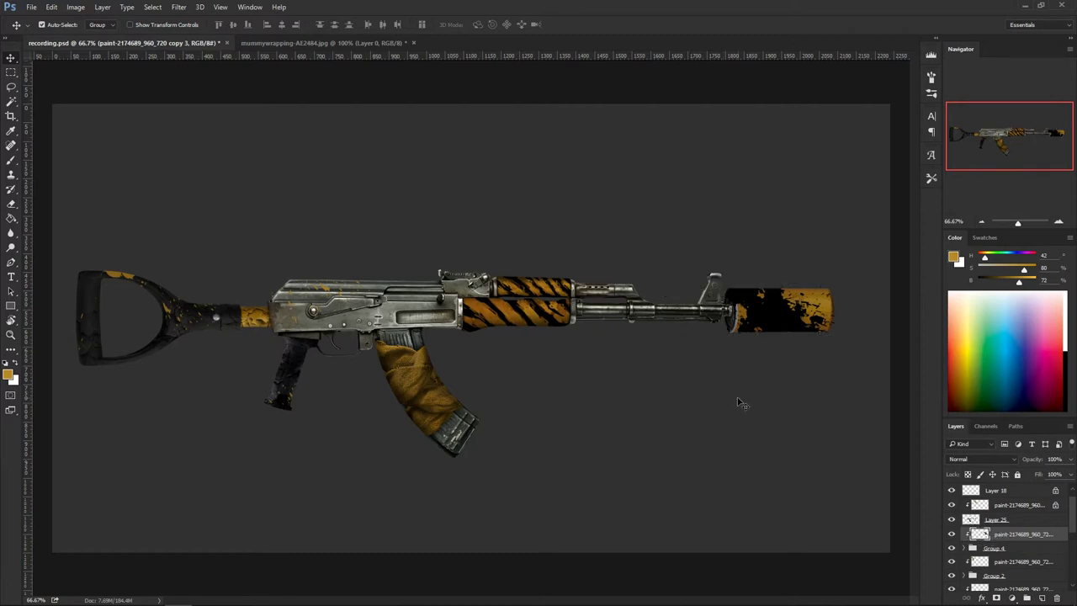
Step: Rotate the black splatter about -84° and position it so small specks fall on the canister with the CAT lettering readable
key("ctrl+t")
left_click_drag(774, 413, 760, 443)
left_click_drag(725, 228, 584, 268)
left_click_drag(745, 399, 694, 262)
left_click_drag(635, 452, 740, 451)
left_click_drag(783, 366, 741, 427)
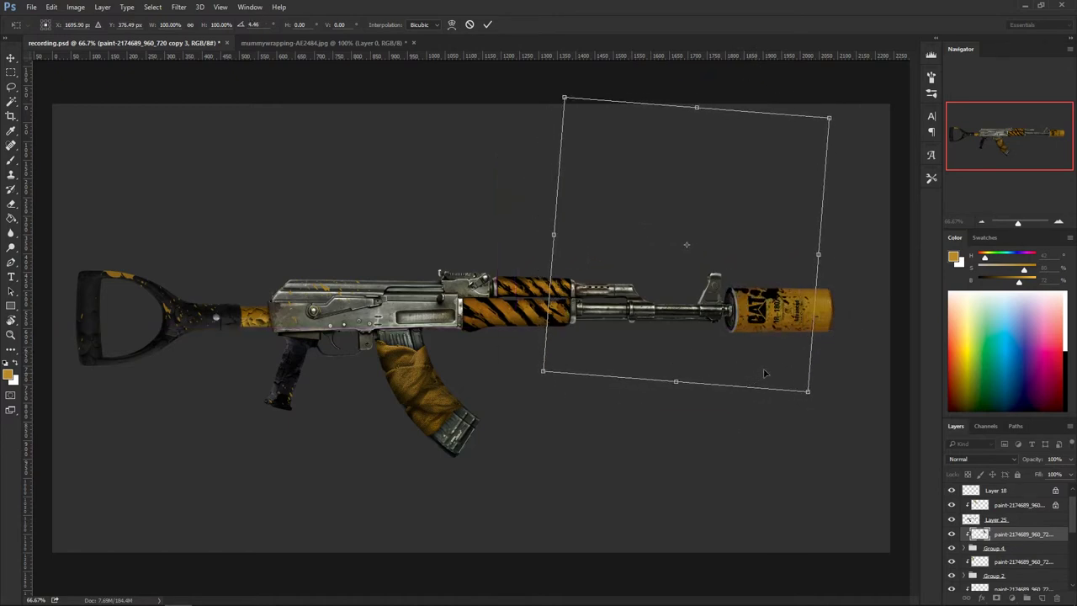
left_click_drag(757, 377, 785, 467)
left_click_drag(563, 168, 558, 459)
left_click_drag(765, 392, 822, 461)
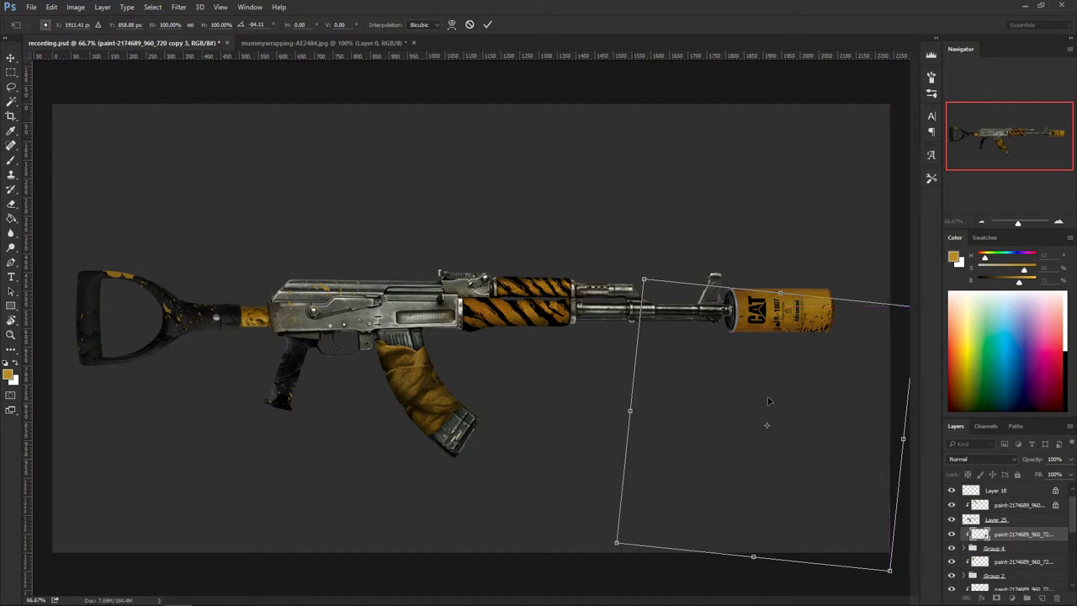
left_click_drag(791, 417, 780, 420)
key("Return")
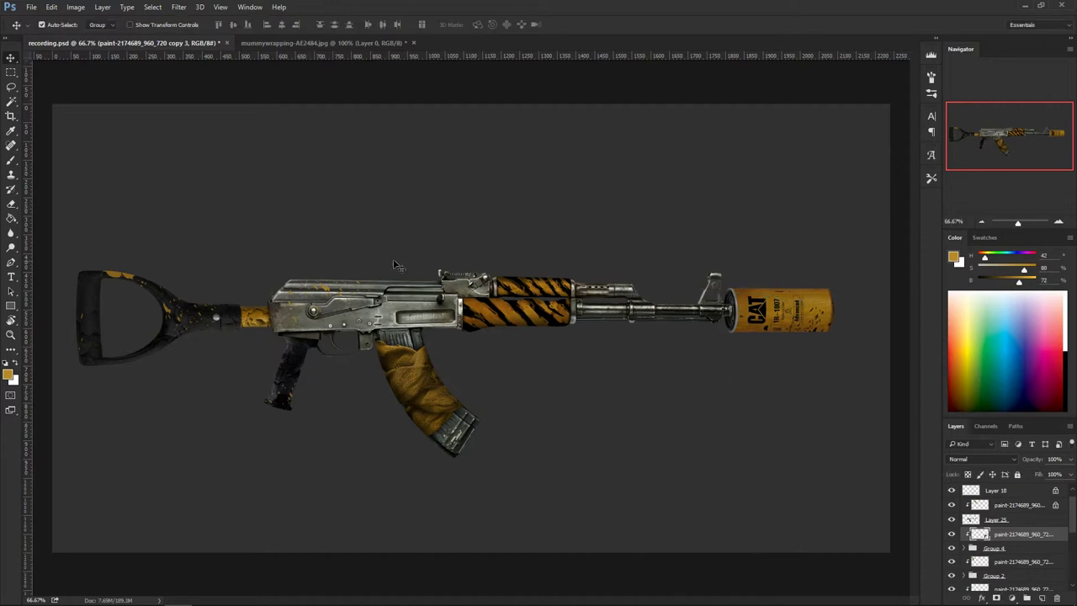
Step: Paint over the upper engraved letters beside the receiver's recess on Layer 25, using a small hard round brush and sampled metal greys
left_click(388, 316)
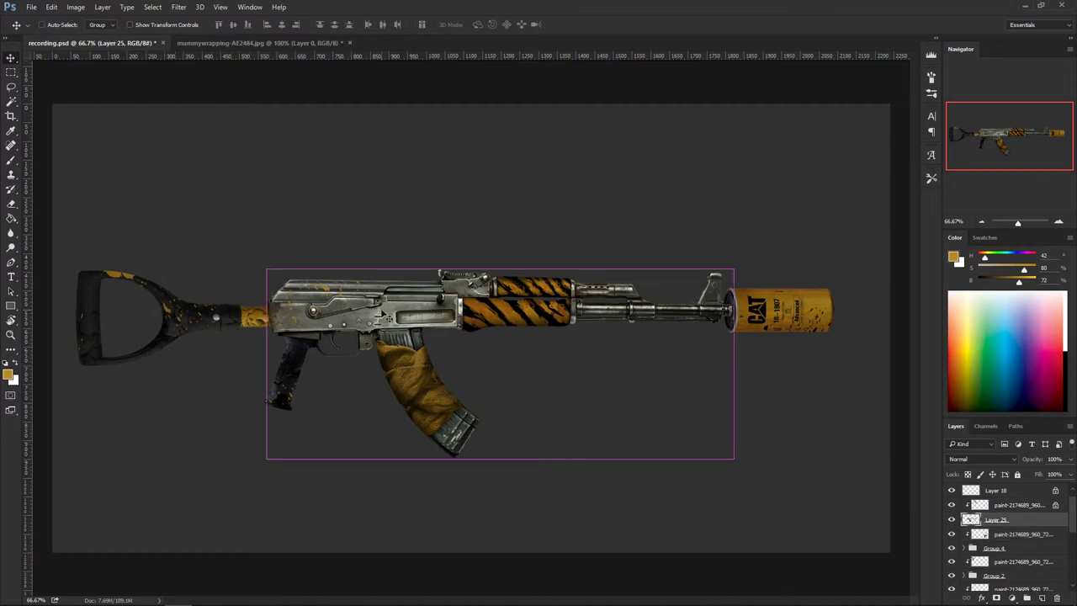
key("ctrl+plus")
key("ctrl+plus")
key("ctrl+plus")
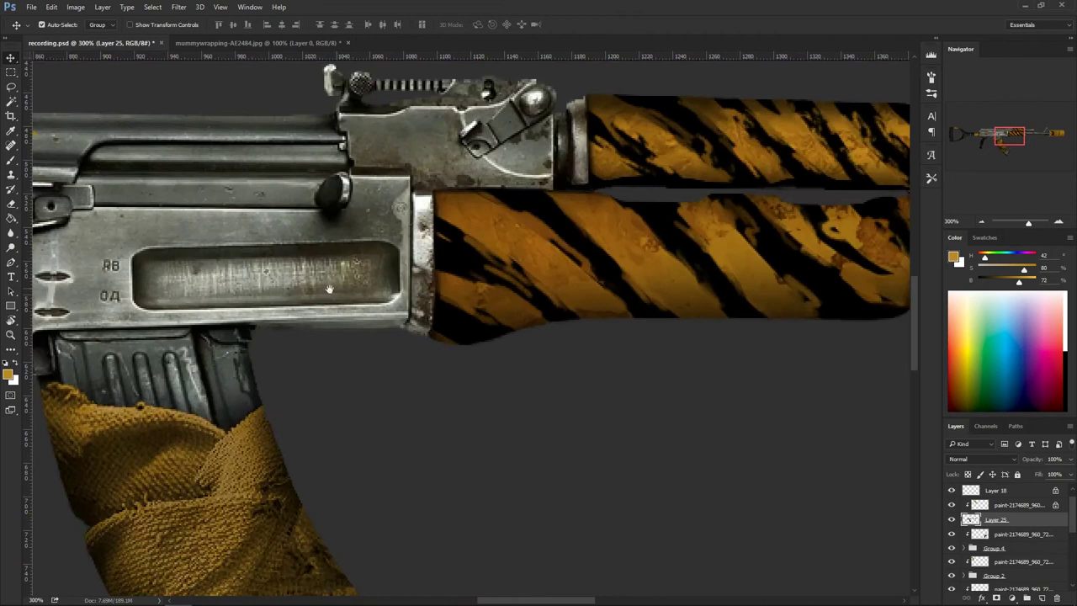
left_click_drag(329, 290, 633, 300)
key("b")
right_click(398, 306)
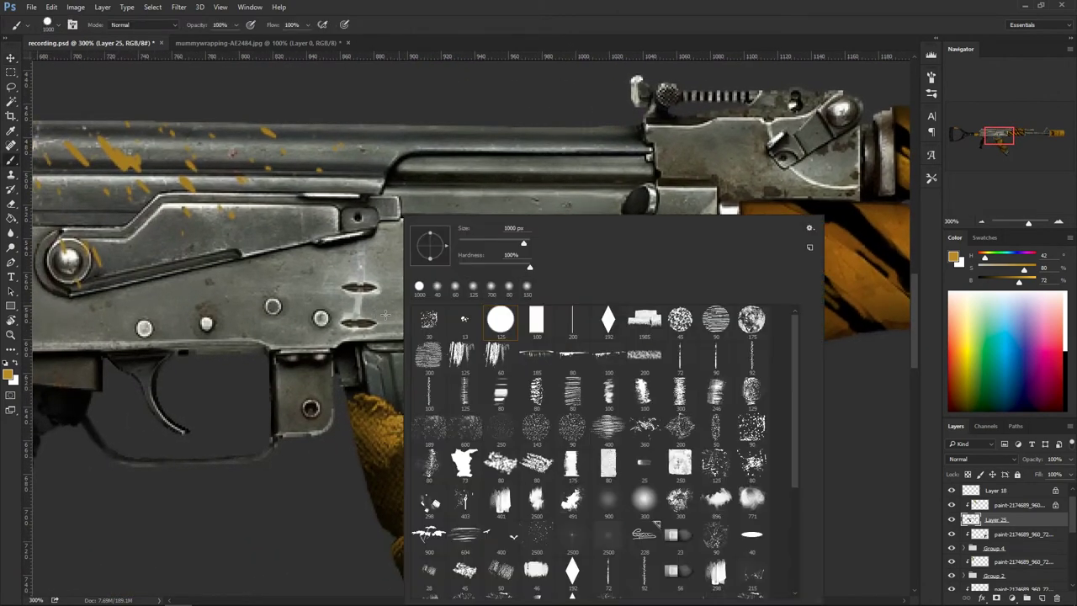
left_click(499, 321)
left_click(304, 311, "alt")
key("bracketleft")
key("bracketleft")
key("bracketleft")
key("bracketleft")
key("bracketleft")
key("bracketleft")
key("bracketleft")
key("bracketleft")
key("bracketleft")
key("bracketleft")
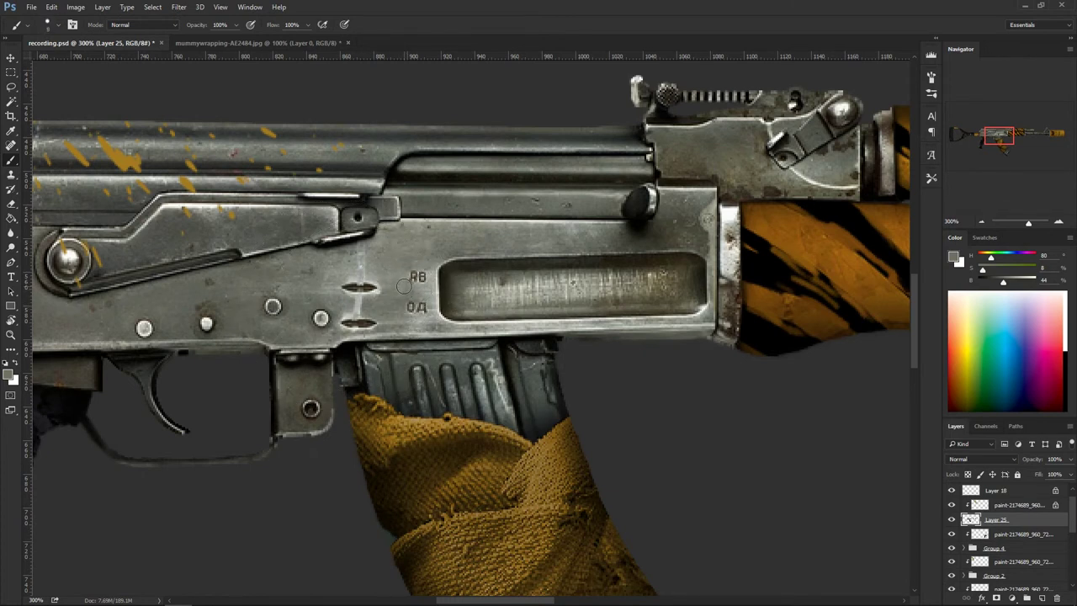
left_click(410, 275, "alt")
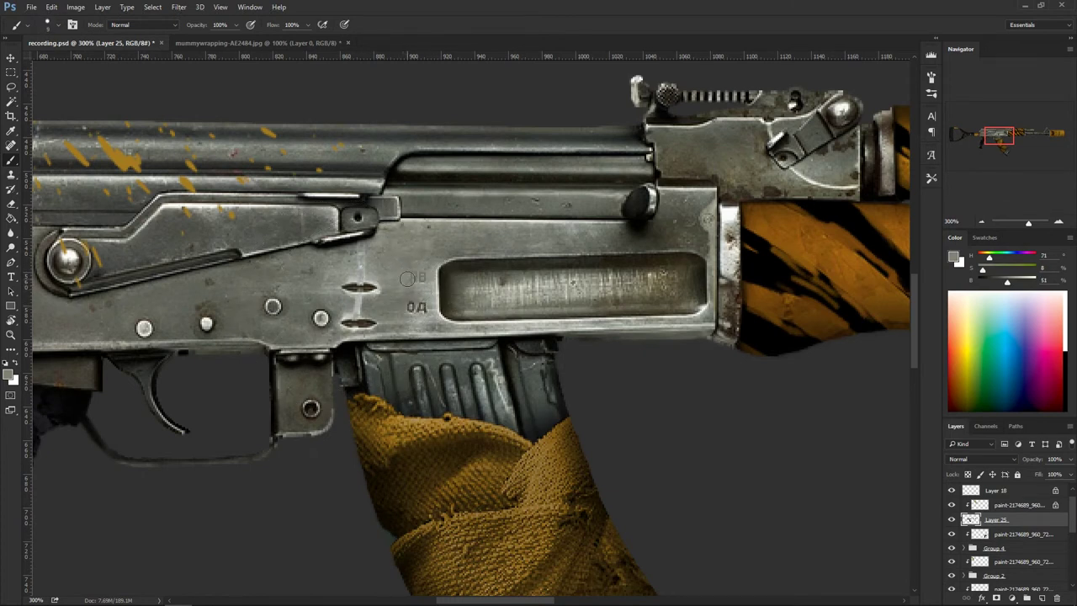
left_click(431, 286, "alt")
left_click_drag(410, 258, 403, 282)
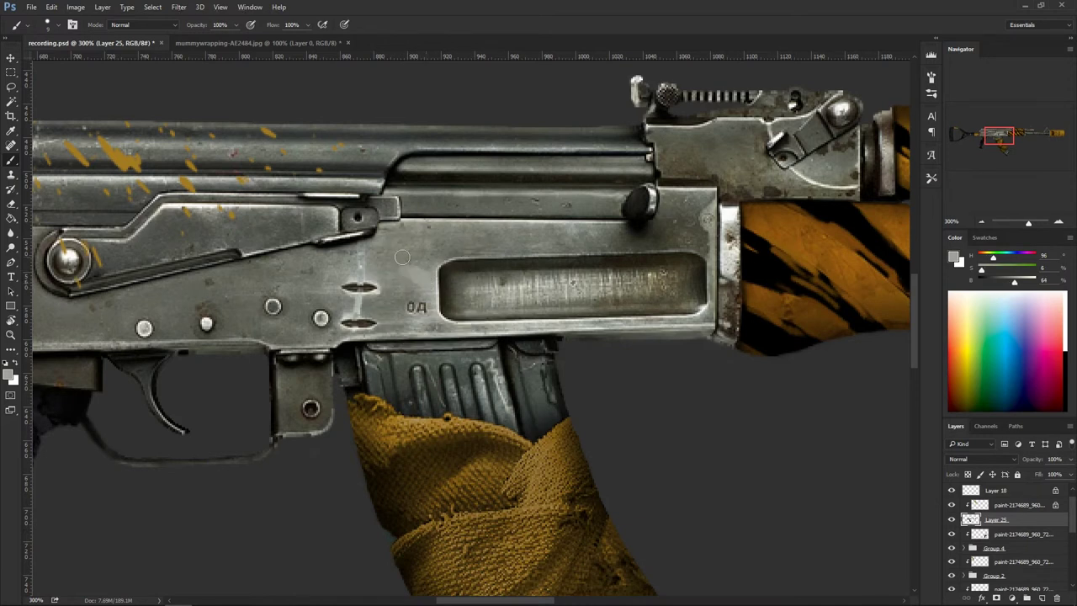
left_click(403, 288, "alt")
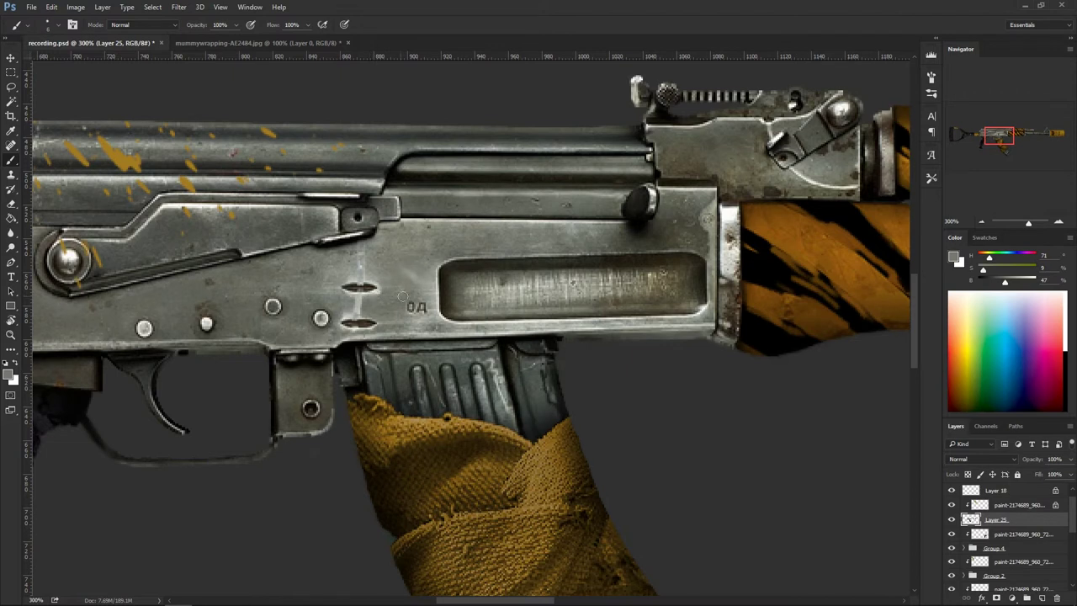
Step: Shrink the brush further and paint out the lower engraved letters beside the recess with sampled metal greys
key("[")
key("[")
key("[")
left_click(401, 333, "alt")
left_click(412, 306)
left_click_drag(405, 307, 421, 307)
left_click(429, 327, "alt")
left_click(381, 304, "alt")
Step: Paint out the two receiver rivets above the magazine catch with sampled metal greys
left_click(286, 302, "alt")
left_click(273, 306)
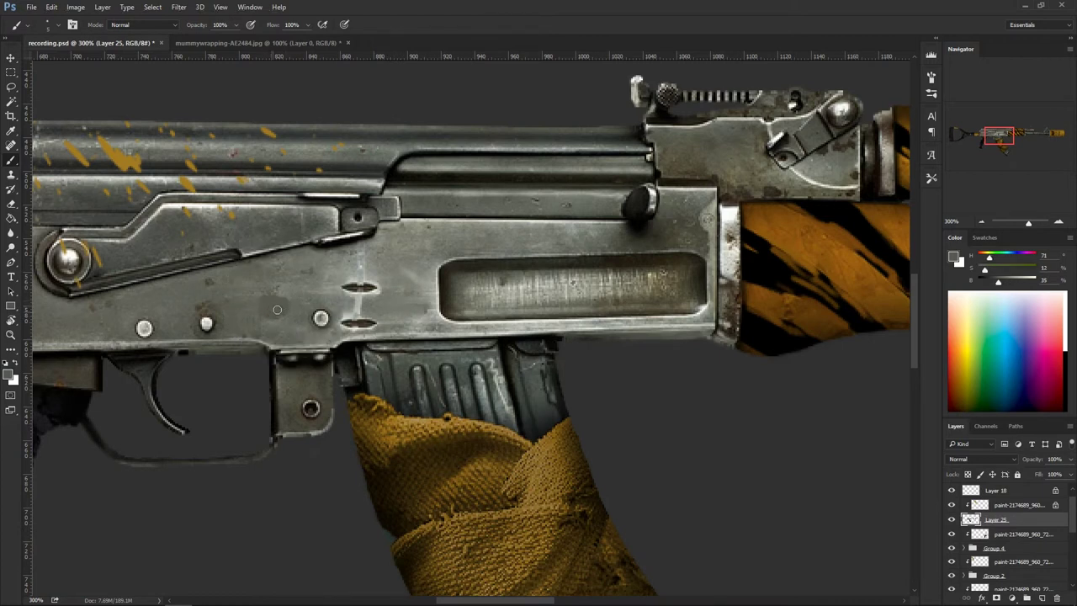
left_click(307, 302, "alt")
left_click(317, 329, "alt")
left_click(321, 318)
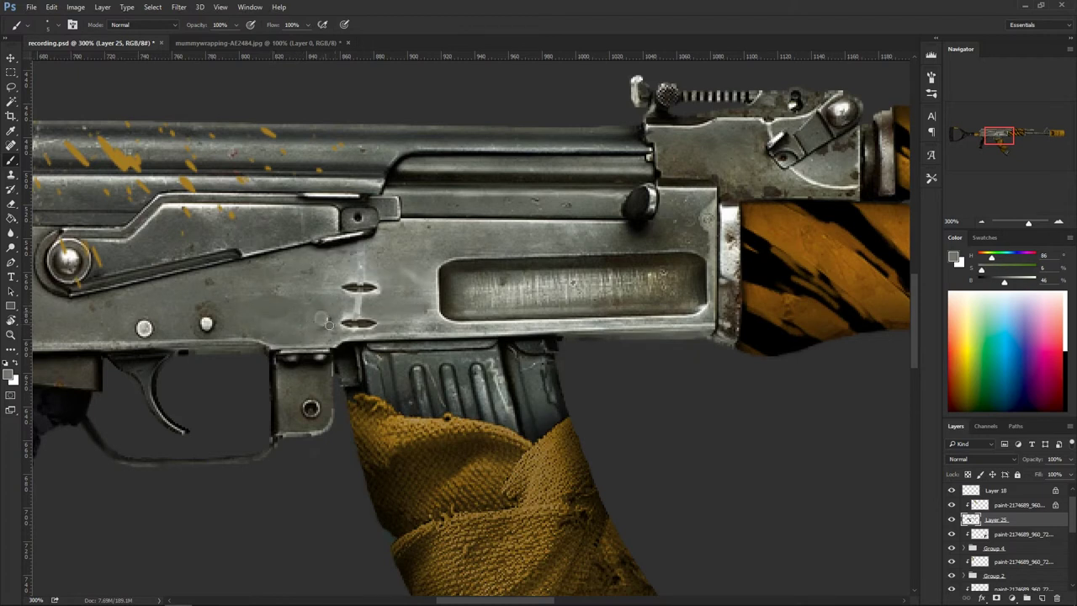
left_click(338, 337, "alt")
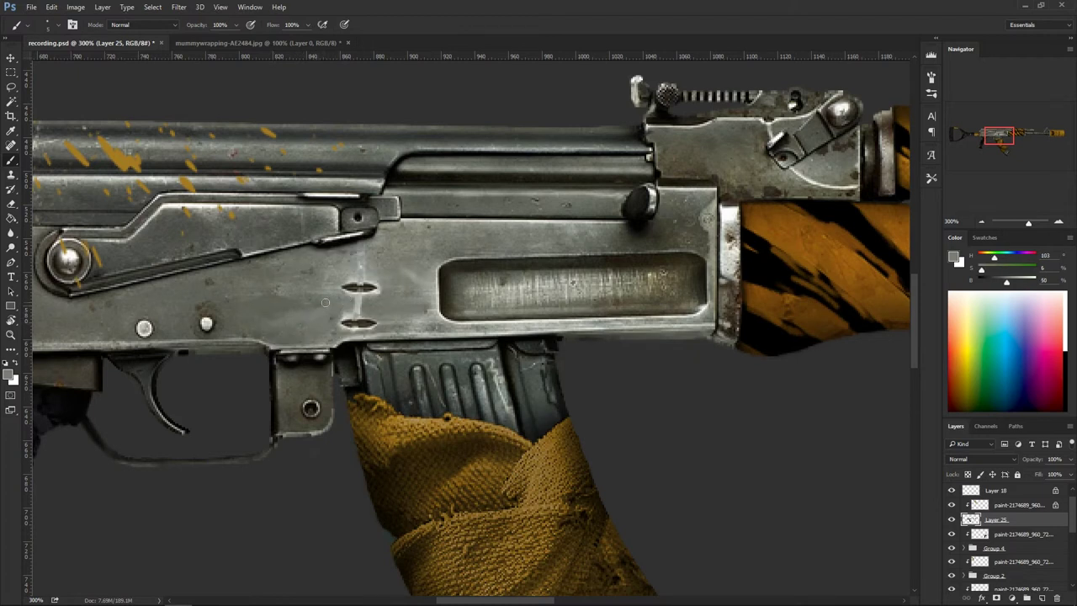
left_click(310, 331, "alt")
Step: Paint out the two remaining receiver rivets above the trigger and blend the surrounding metal
left_click(167, 312, "alt")
mouse_move(157, 323)
left_mouse_down()
mouse_move(159, 334)
mouse_move(124, 335)
mouse_move(153, 327)
mouse_move(123, 318)
mouse_move(133, 322)
mouse_move(89, 329)
mouse_move(241, 318)
mouse_move(193, 330)
mouse_move(210, 308)
mouse_move(197, 303)
mouse_move(231, 309)
mouse_move(206, 328)
mouse_move(182, 325)
mouse_move(208, 329)
left_mouse_up()
left_click(159, 312, "alt")
left_click(232, 319, "alt")
left_click(178, 300, "alt")
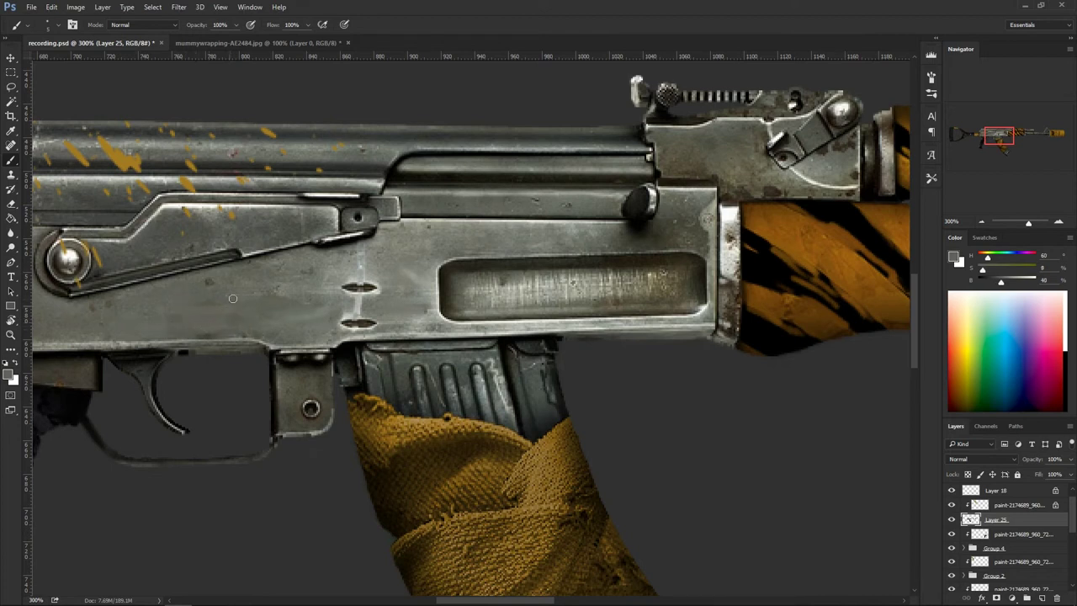
left_click(238, 321, "alt")
Step: Paint out the two dark slot marks above the front of the magazine with sampled receiver greys
left_click(376, 300, "alt")
mouse_move(351, 291)
left_mouse_down()
mouse_move(392, 282)
mouse_move(326, 290)
mouse_move(370, 290)
mouse_move(343, 281)
mouse_move(357, 284)
mouse_move(323, 298)
mouse_move(395, 298)
mouse_move(356, 307)
mouse_move(389, 315)
mouse_move(323, 320)
mouse_move(396, 326)
left_mouse_up()
left_click(337, 306, "alt")
left_click(375, 332, "alt")
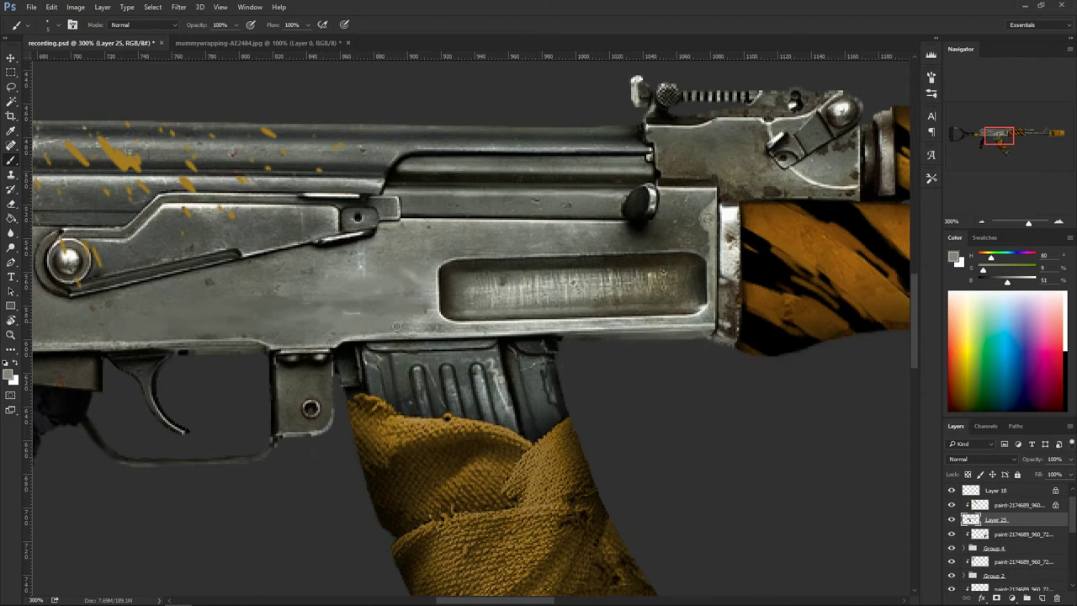
Step: Blend the retouched receiver metal below the selector lever and beside the recess with sampled grey strokes
left_click(290, 341, "alt")
mouse_move(319, 312)
left_mouse_down()
mouse_move(389, 311)
mouse_move(341, 325)
left_mouse_up()
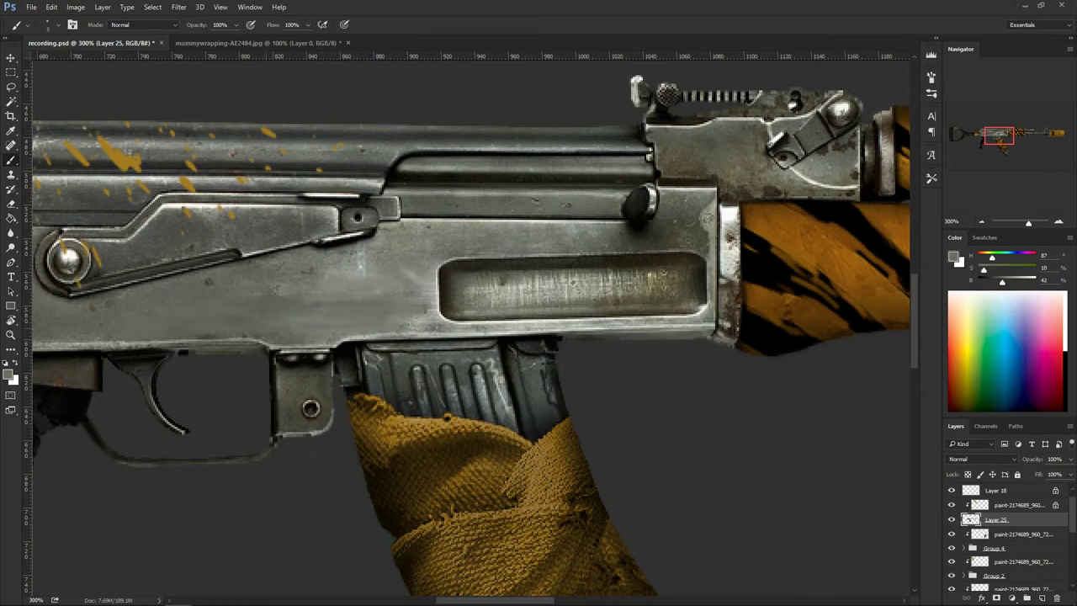
left_click(384, 295, "alt")
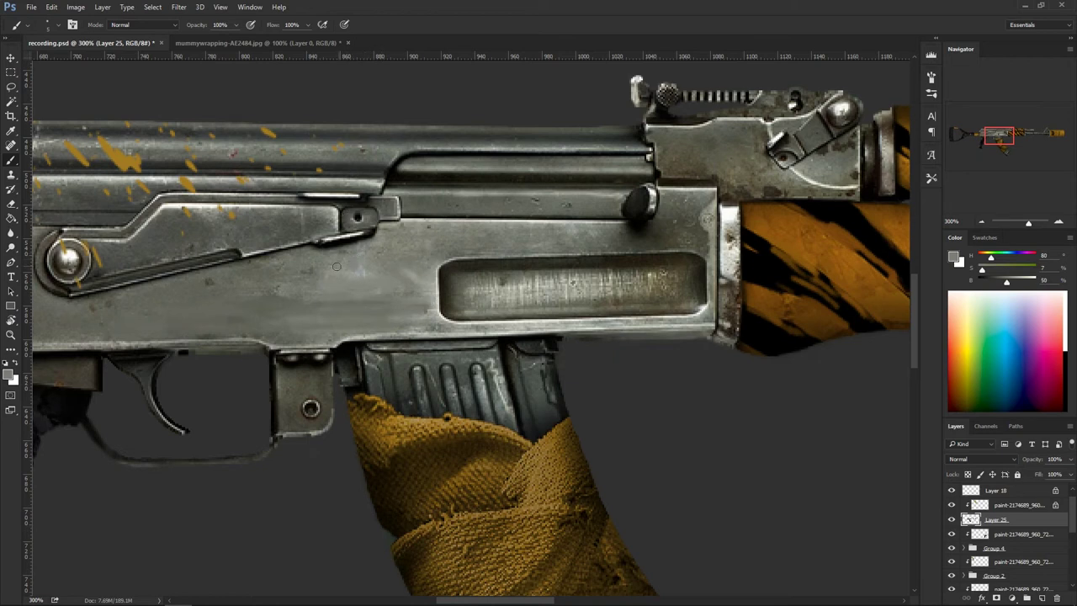
left_click(297, 312, "alt")
mouse_move(317, 281)
left_mouse_down()
mouse_move(383, 277)
mouse_move(301, 288)
mouse_move(383, 289)
mouse_move(376, 271)
mouse_move(303, 285)
left_mouse_up()
left_click(371, 299, "alt")
left_click(267, 290, "alt")
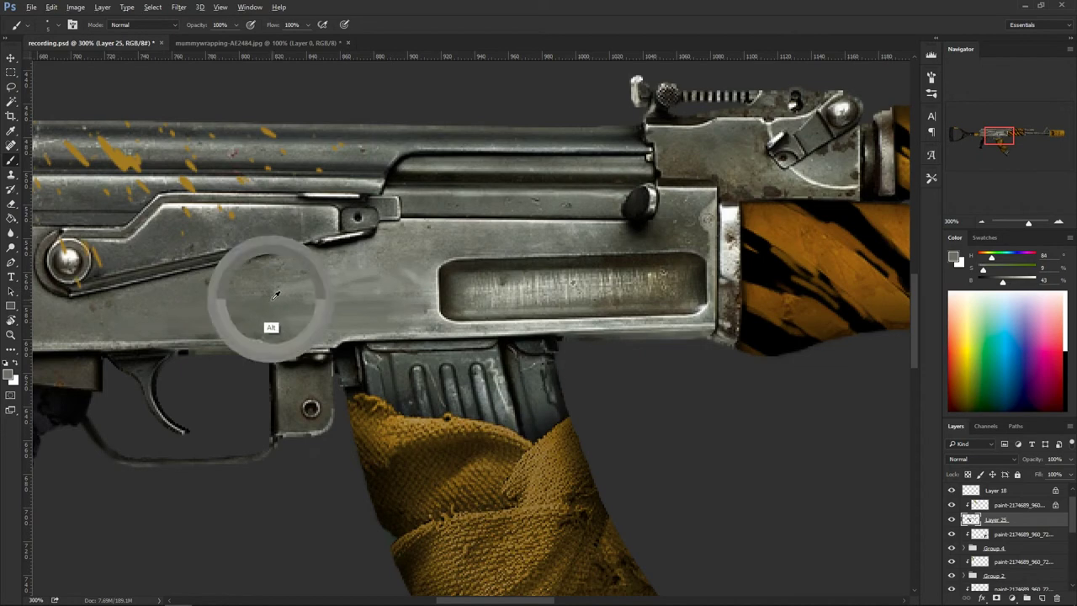
left_click(388, 264, "alt")
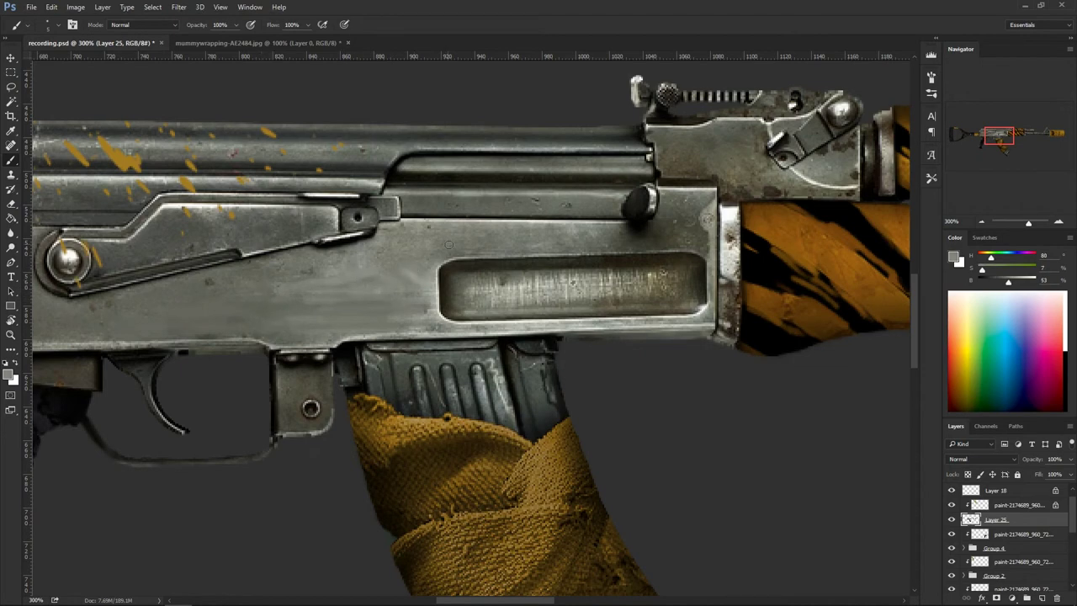
mouse_move(203, 305)
left_mouse_down()
mouse_move(493, 302)
mouse_move(455, 299)
left_mouse_up()
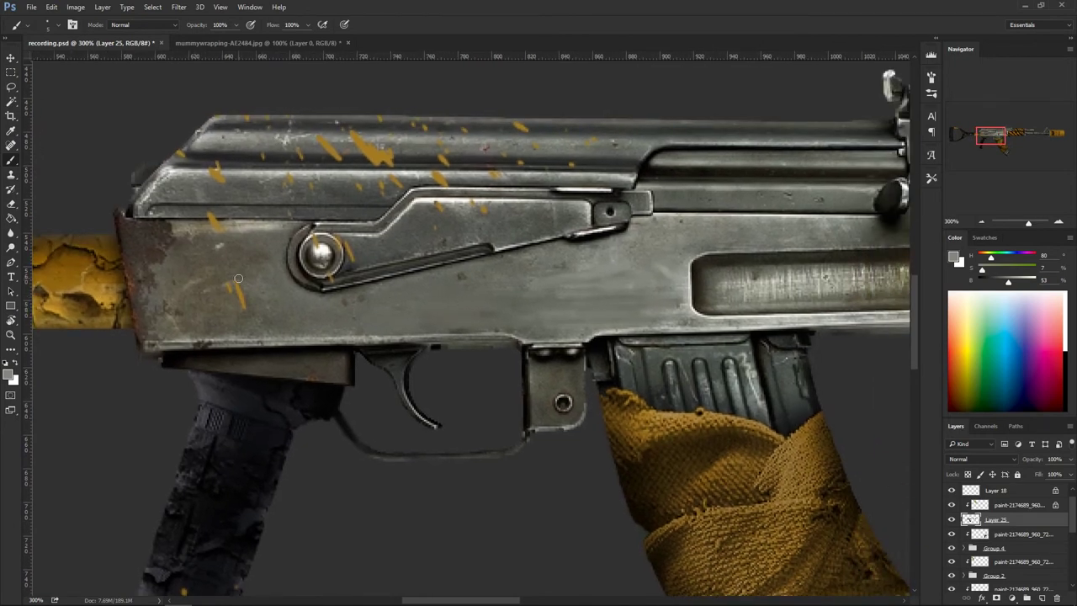
key("v")
key("ctrl+minus")
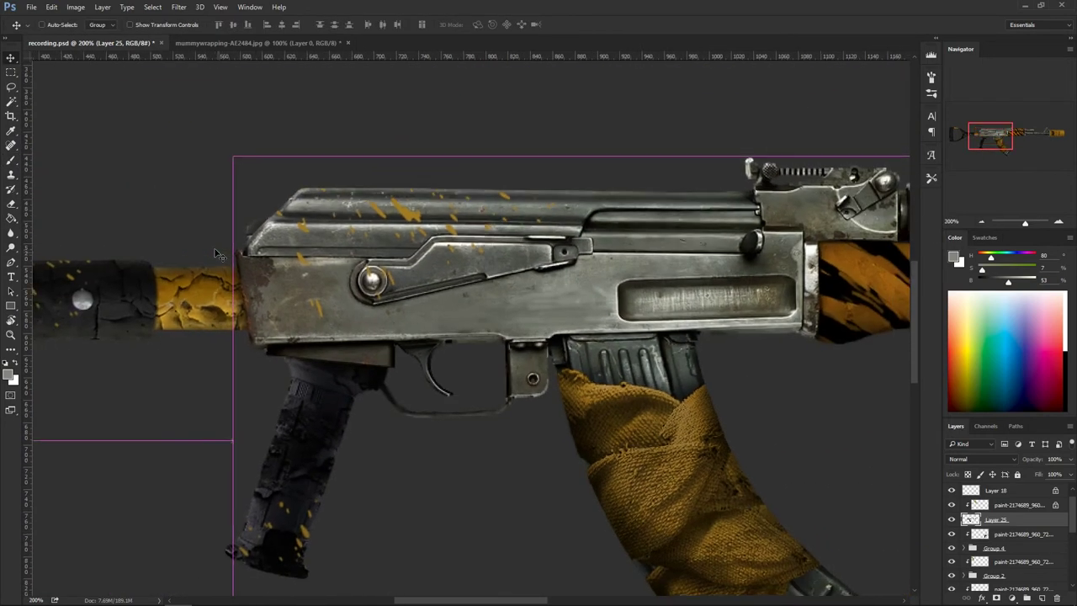
key("ctrl+minus")
key("ctrl+minus")
key("ctrl+minus")
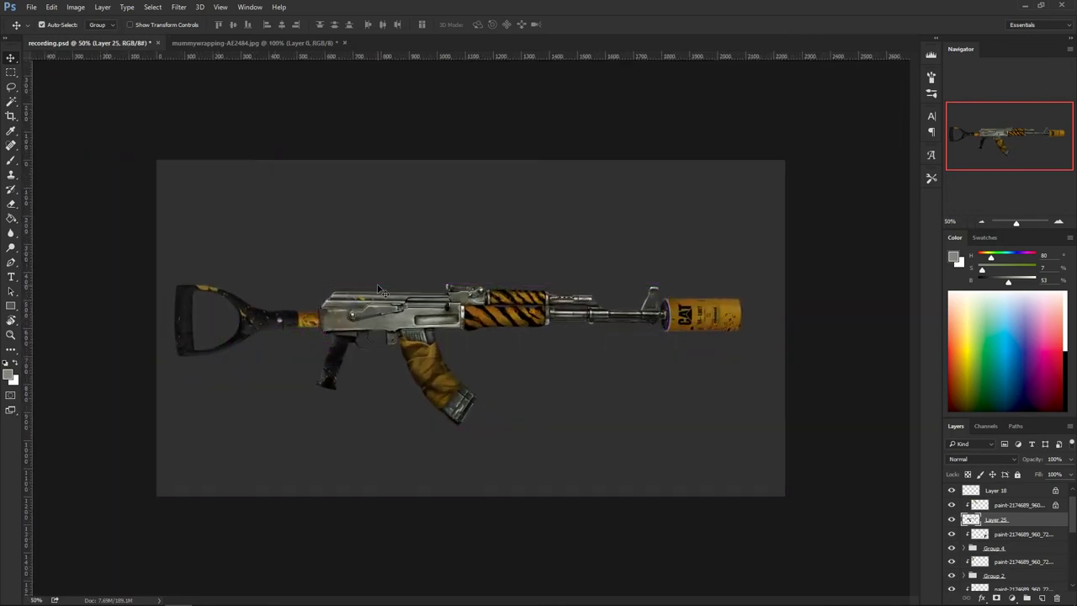